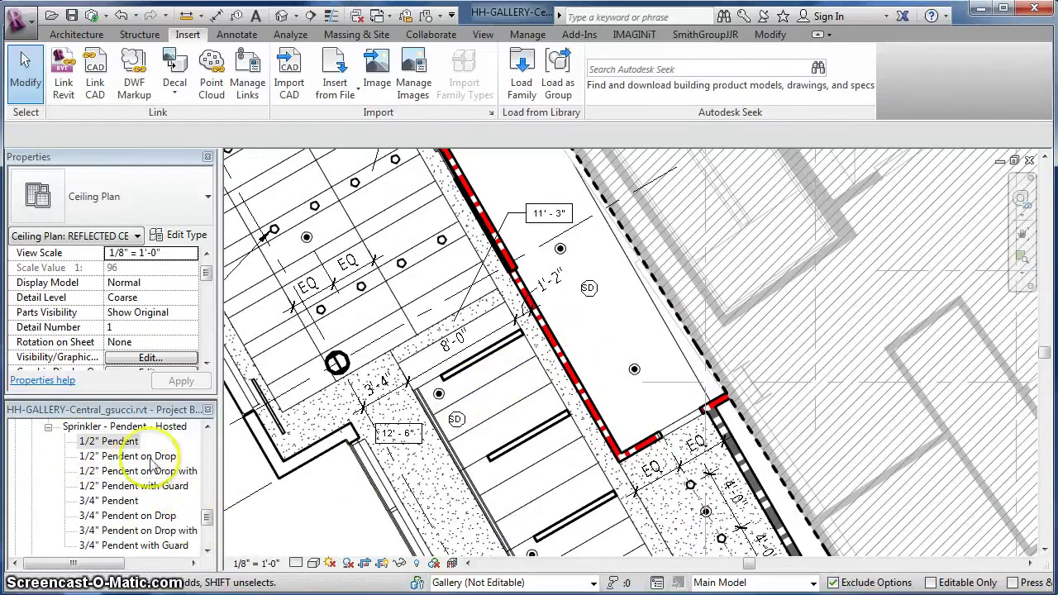
- Collapse the Sprinkler - Pendent - Hosted family and browse the loadable families to US Imperial, Fire Protection, Sprinklers
{"action": "left_click", "coordinate": [49, 427]}
{"action": "left_click", "coordinate": [148, 442]}
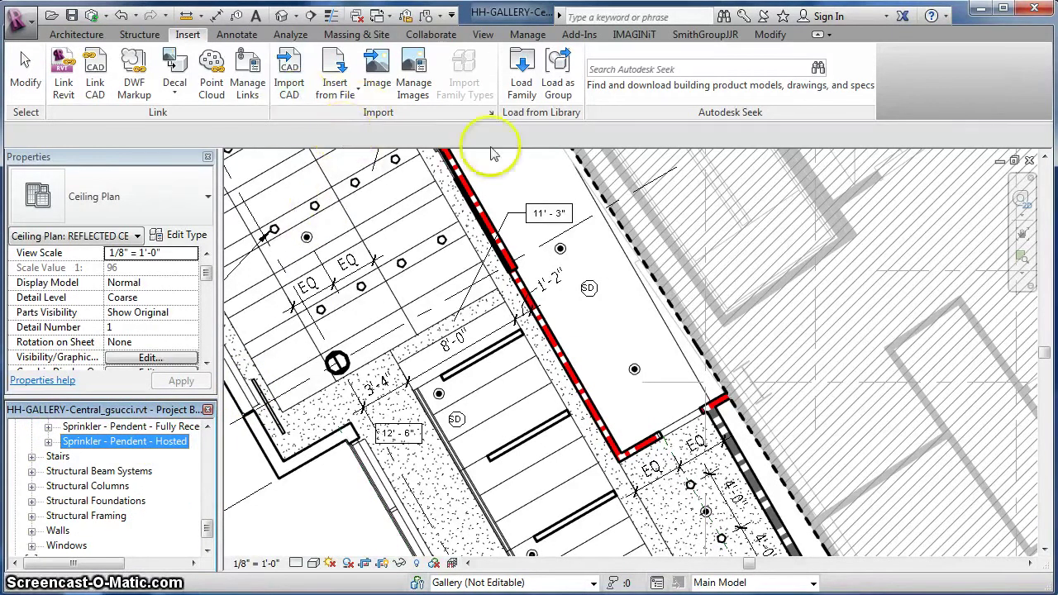
{"action": "left_click", "coordinate": [521, 86]}
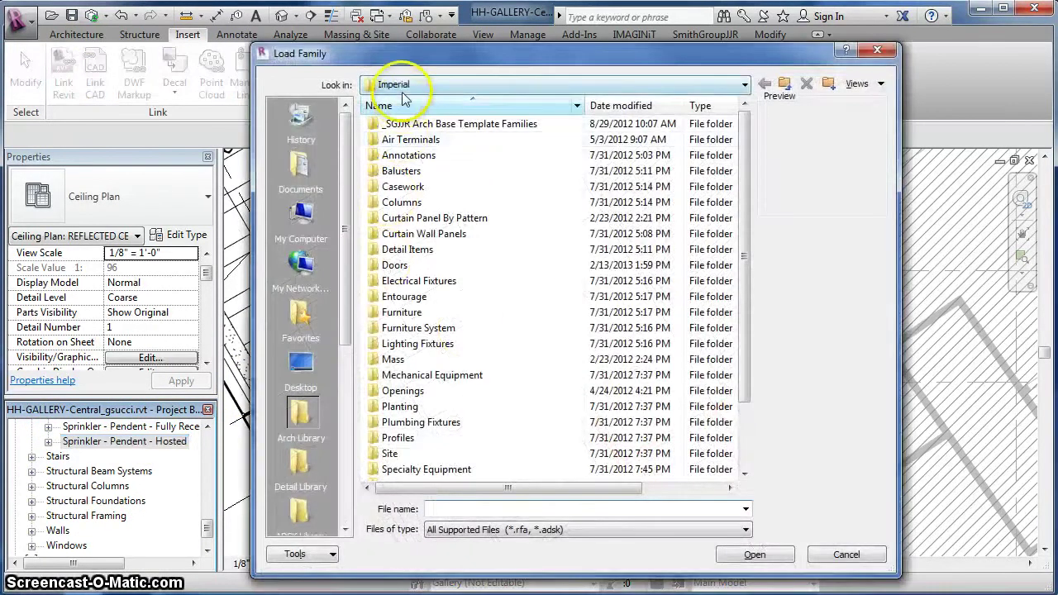
{"action": "left_click", "coordinate": [299, 508]}
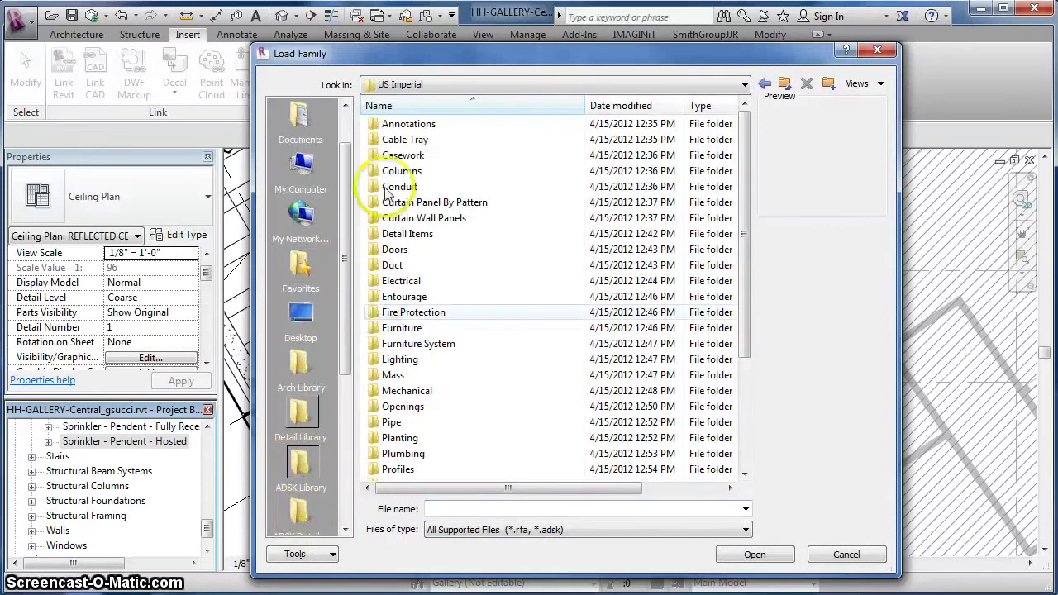
{"action": "left_click", "coordinate": [420, 84]}
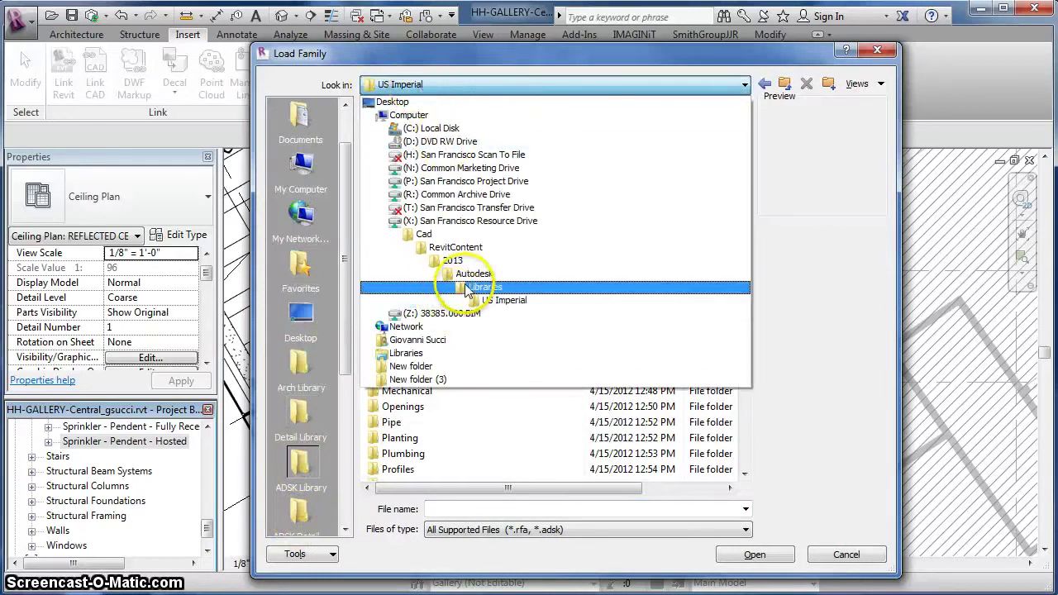
{"action": "left_click", "coordinate": [486, 300]}
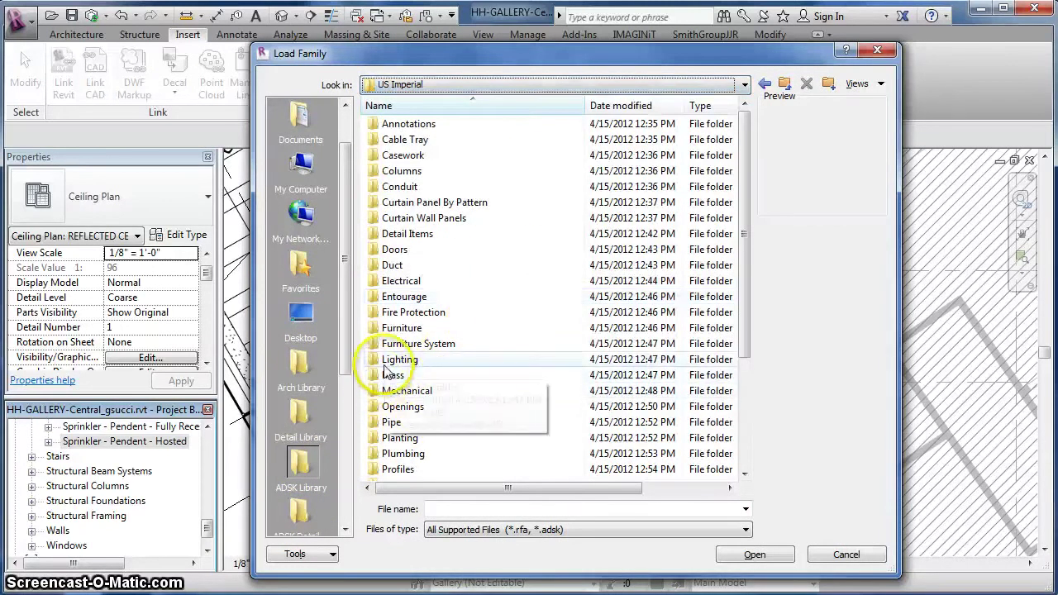
{"action": "double_click", "coordinate": [413, 312]}
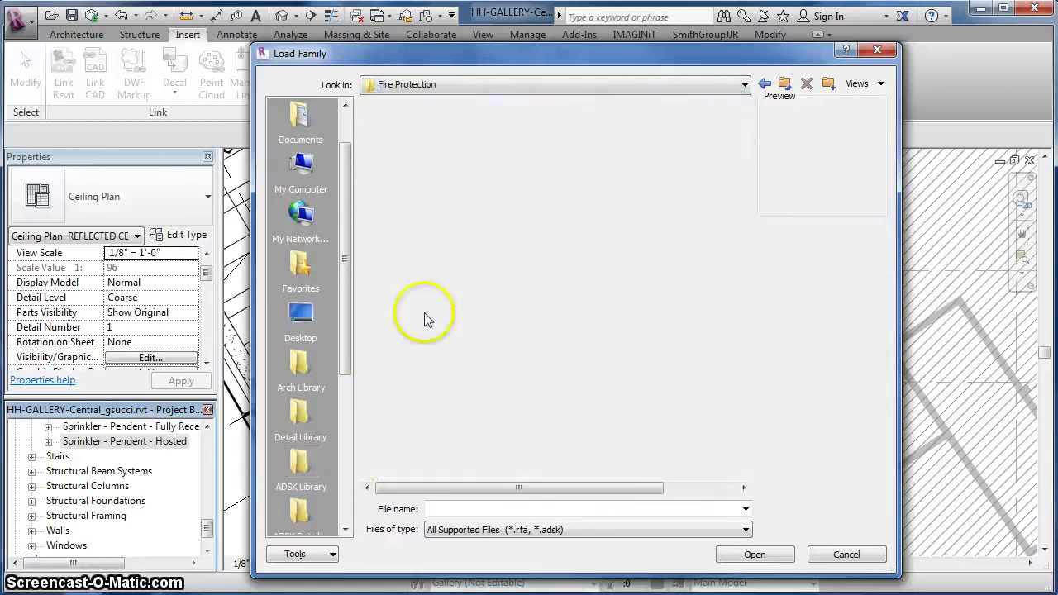
{"action": "double_click", "coordinate": [411, 172]}
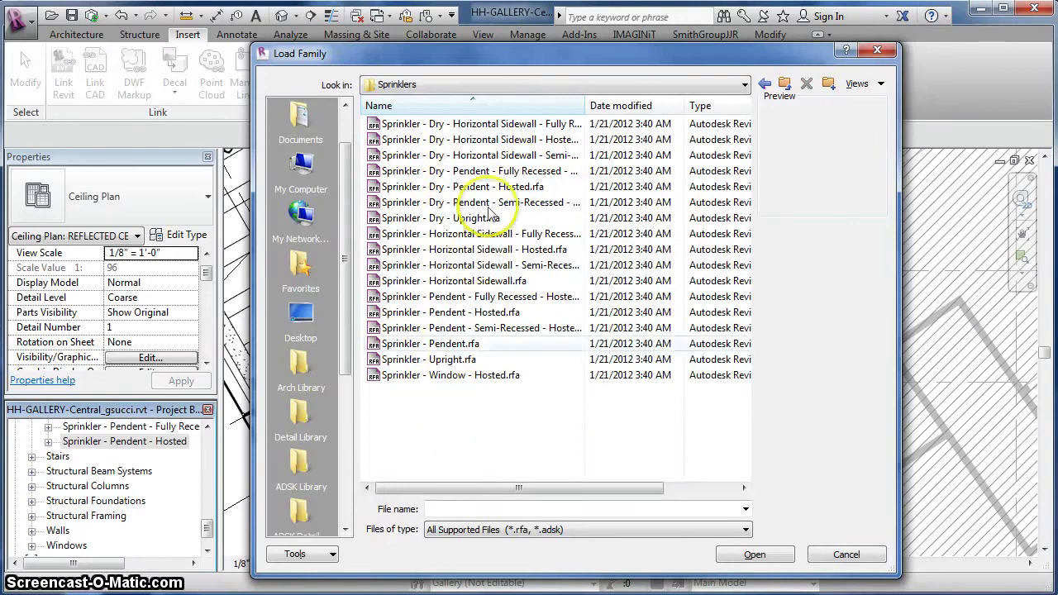
- Examine the full sprinkler family names and the Sprinklers folder path, and leave family loading without loading anything
{"action": "left_click_drag", "start_coordinate": [584, 108], "coordinate": [620, 112]}
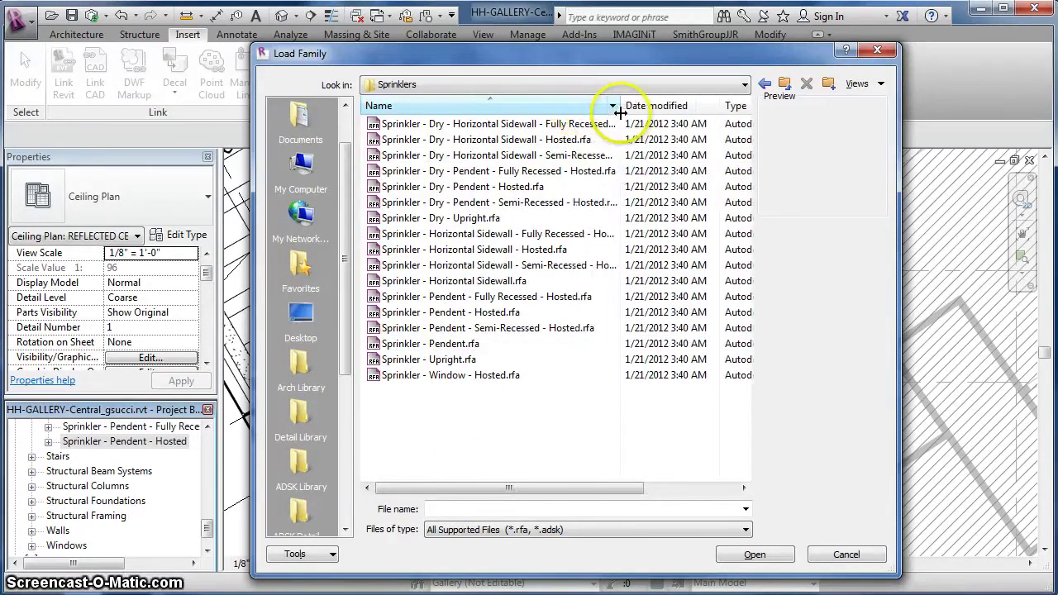
{"action": "left_click", "coordinate": [472, 86]}
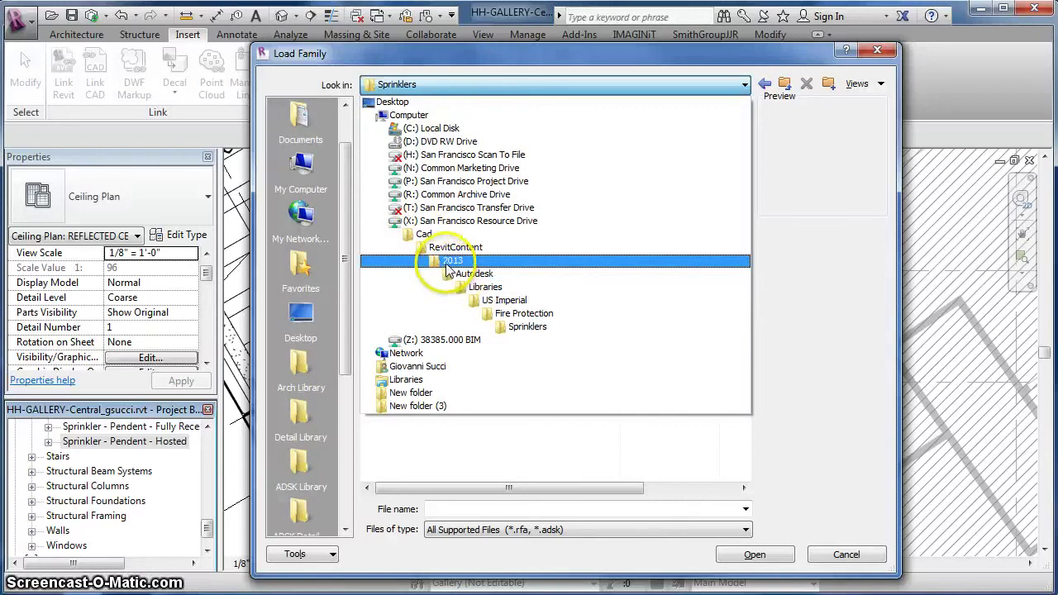
{"action": "left_click", "coordinate": [778, 467]}
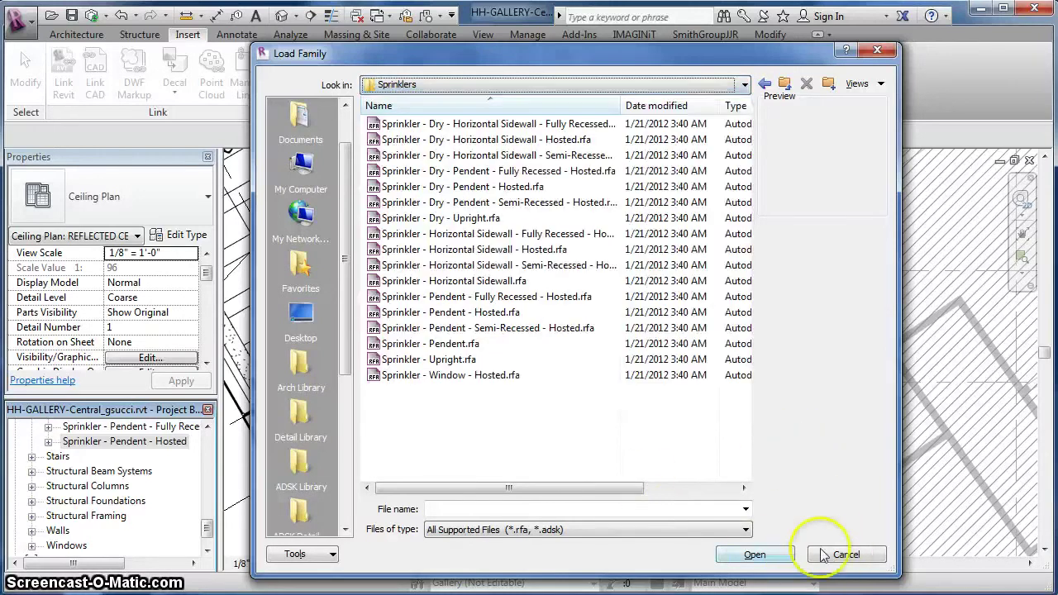
{"action": "left_click", "coordinate": [827, 555]}
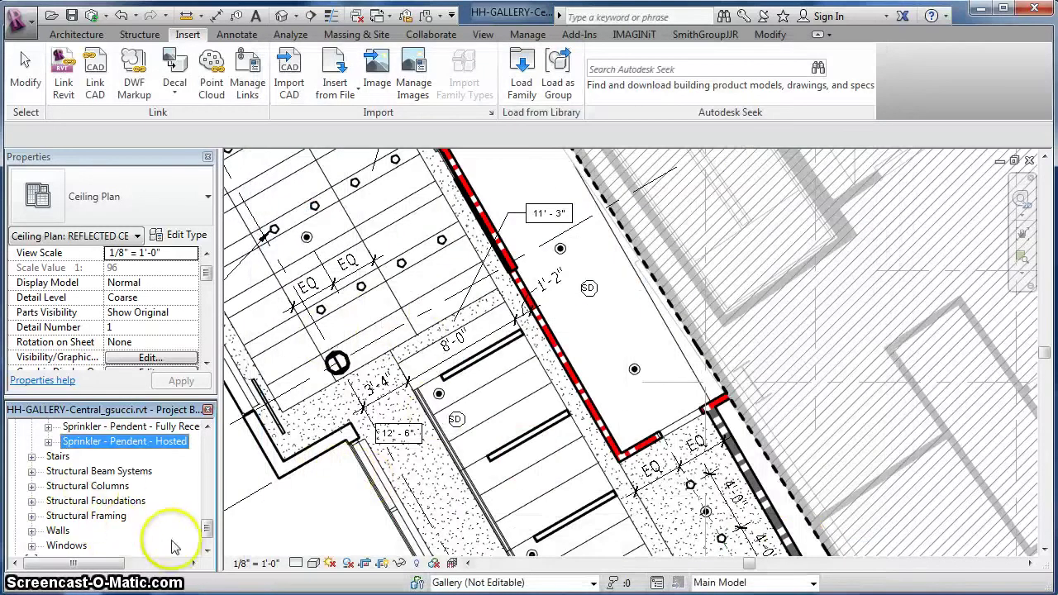
- Place a Sprinkler - Pendent - Hosted 1/2" Pendent on the ceiling face of the red-walled room, below the SD symbol
{"action": "left_click", "coordinate": [48, 441]}
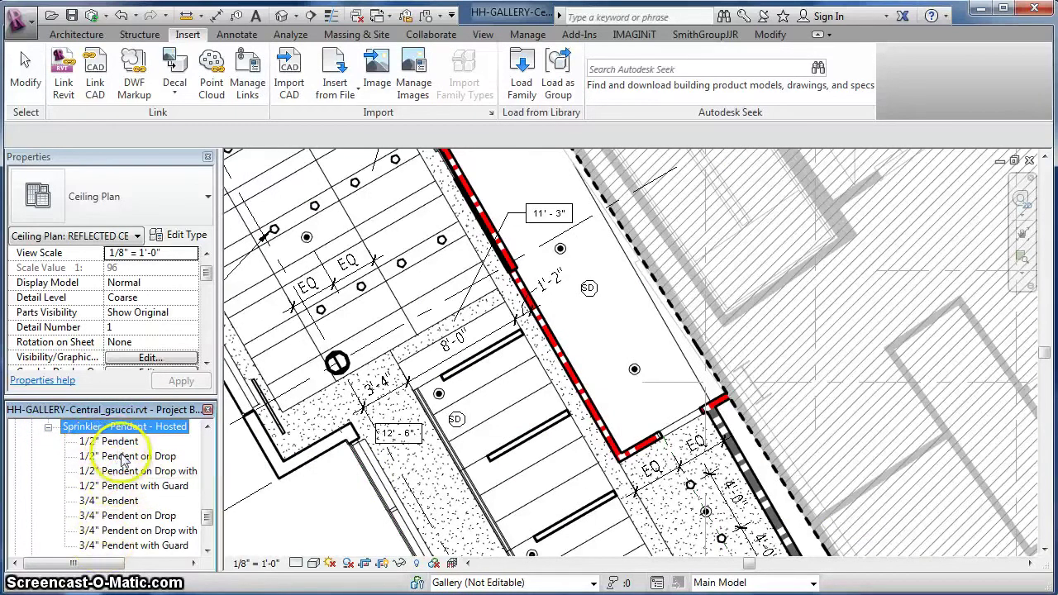
{"action": "left_click_drag", "start_coordinate": [93, 442], "coordinate": [597, 331]}
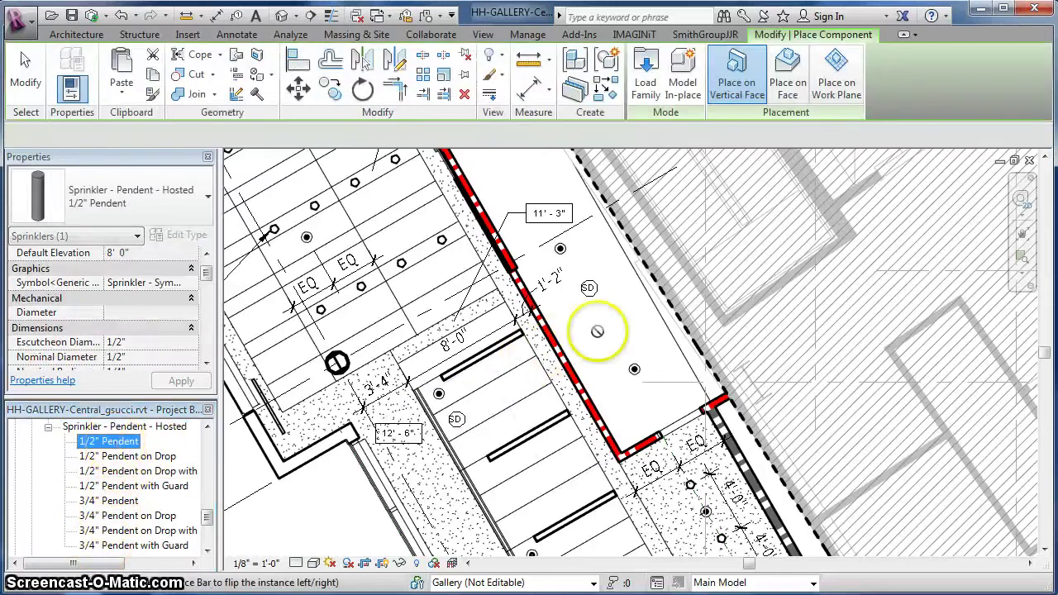
{"action": "left_click", "coordinate": [785, 87]}
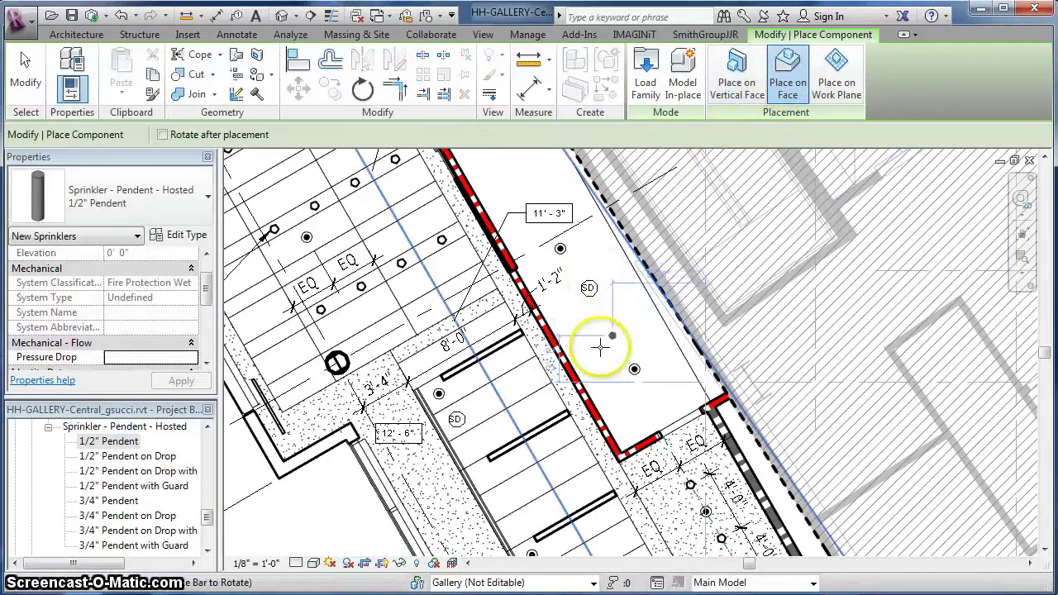
{"action": "scroll", "coordinate": [601, 348], "scroll_direction": "up", "scroll_amount": 3}
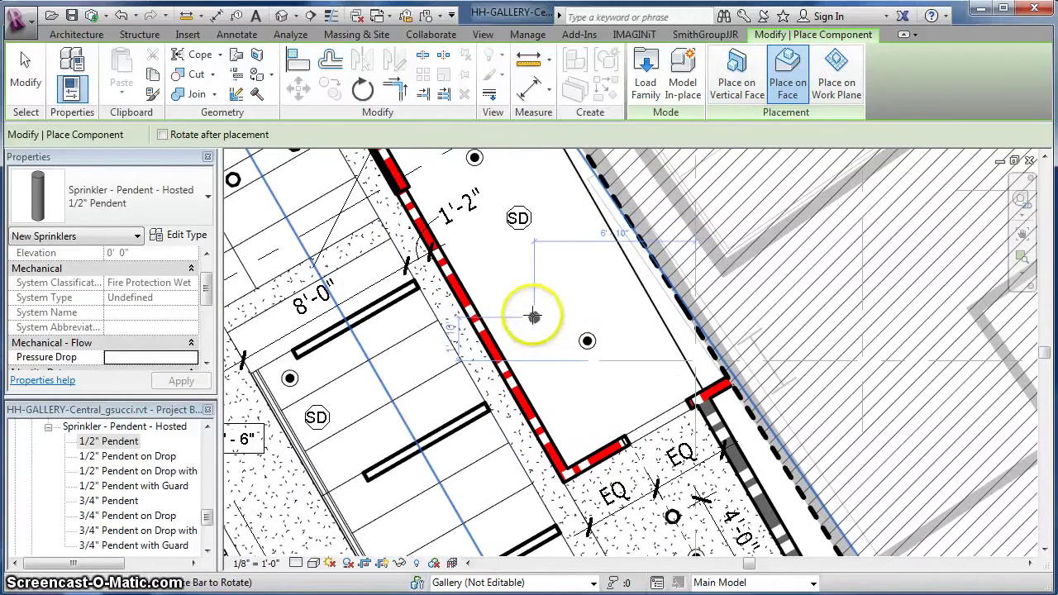
{"action": "left_click", "coordinate": [540, 306]}
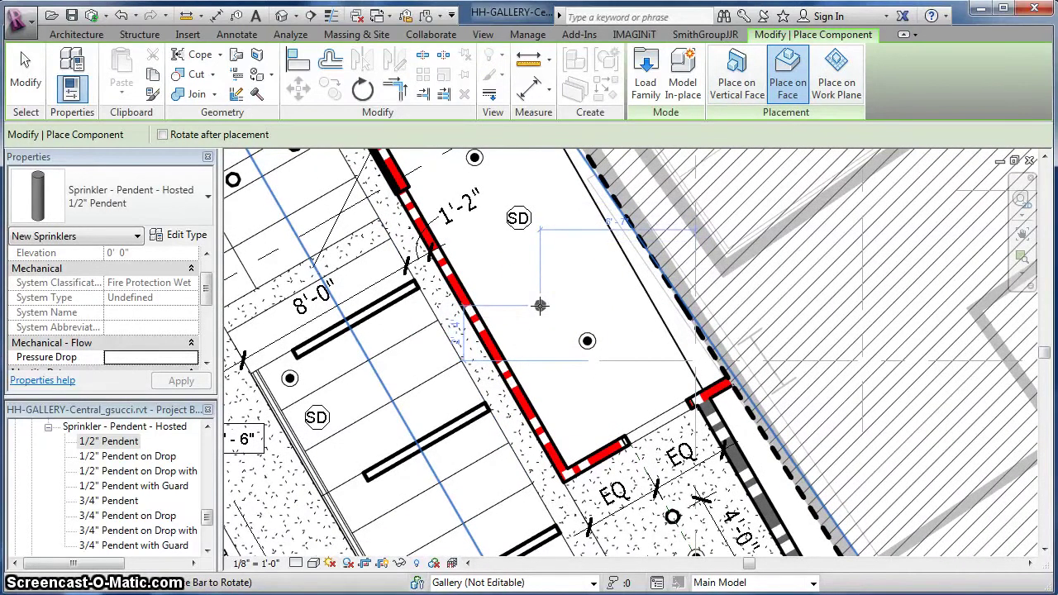
{"action": "left_click", "coordinate": [536, 300]}
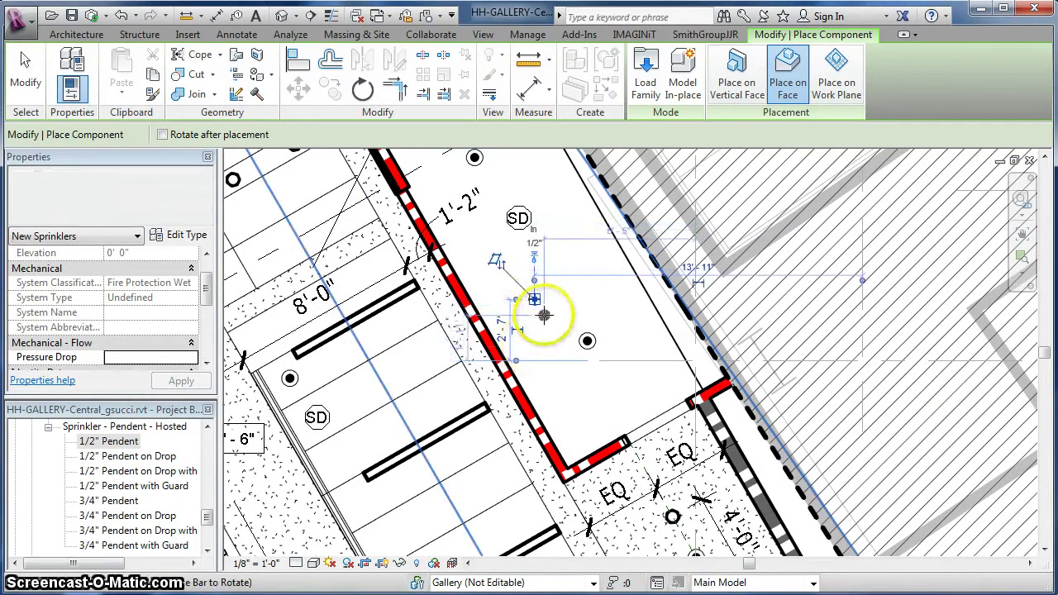
- Switch the sprinkler type to 1/2" Pendent on Drop and place one just beside the first sprinkler
{"action": "left_click", "coordinate": [97, 441]}
{"action": "left_click", "coordinate": [37, 192]}
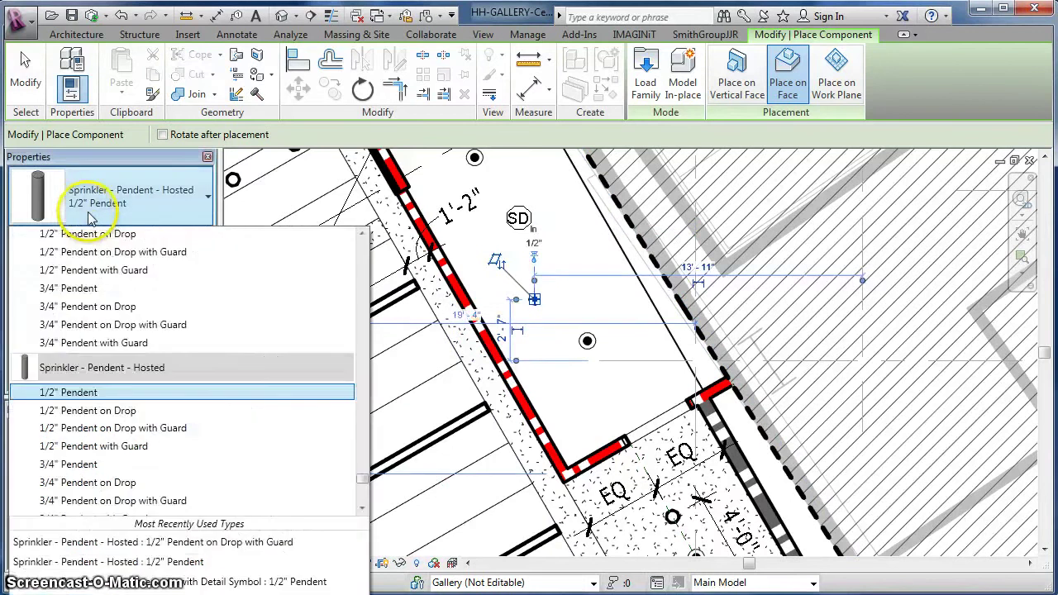
{"action": "left_click", "coordinate": [88, 411]}
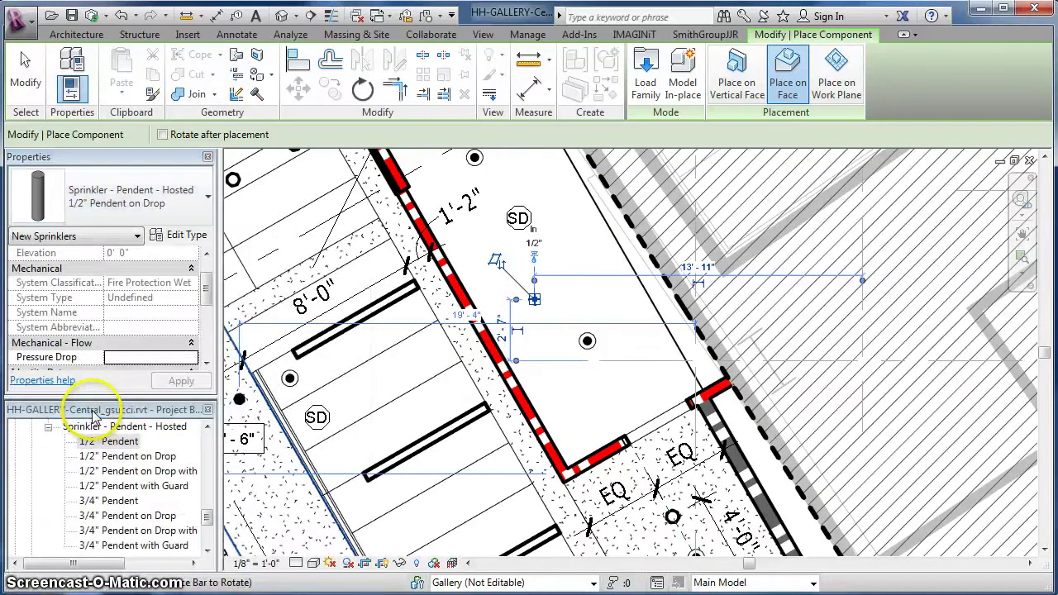
{"action": "left_click", "coordinate": [535, 300]}
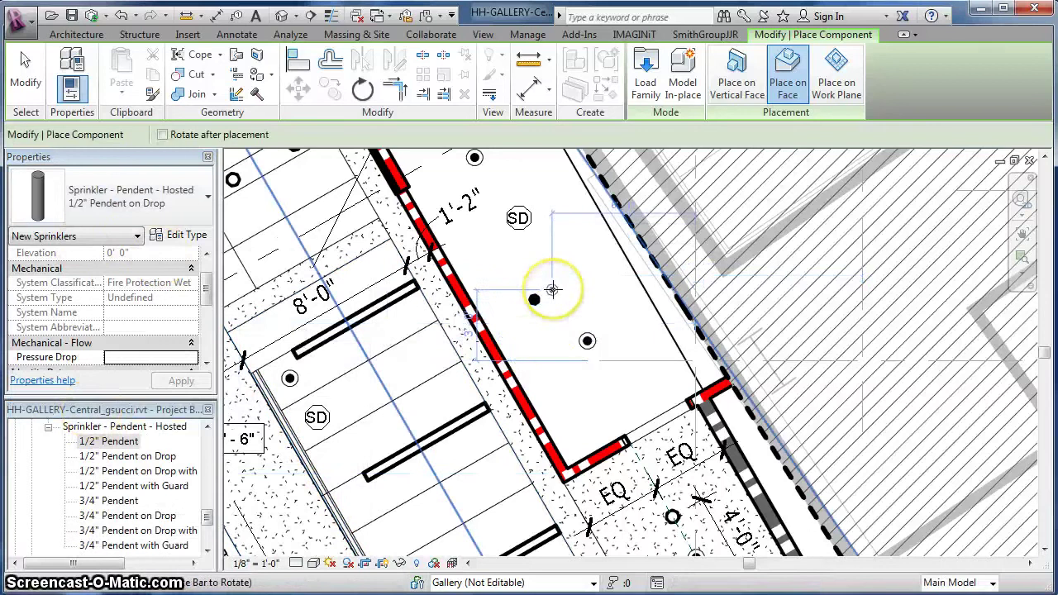
- Place a 1/2" Pendent on Drop with Guard sprinkler beside the other two and end component placement
{"action": "left_click", "coordinate": [138, 207]}
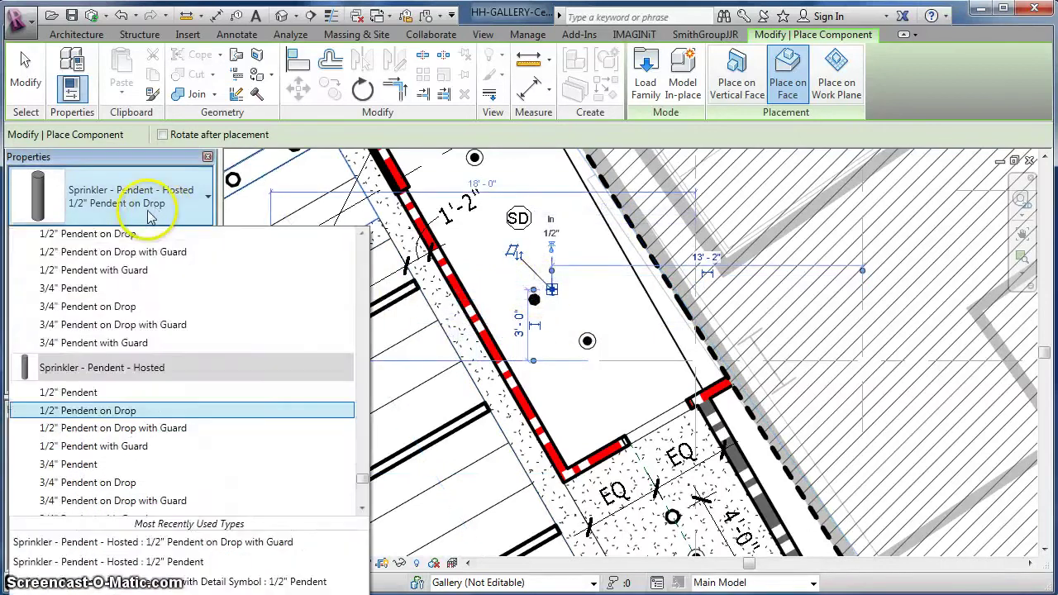
{"action": "left_click", "coordinate": [106, 430]}
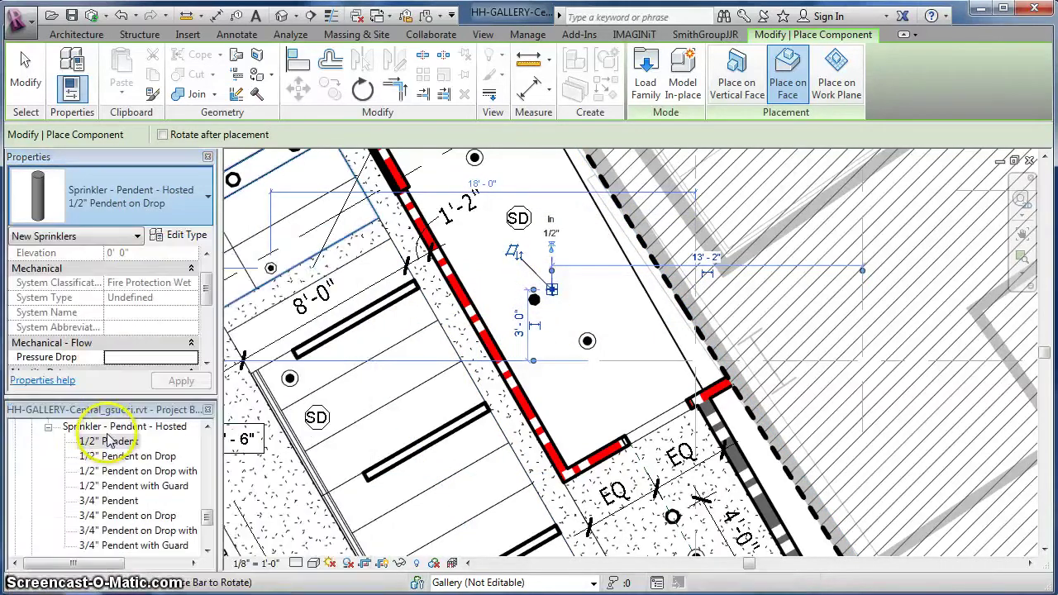
{"action": "left_click", "coordinate": [568, 283]}
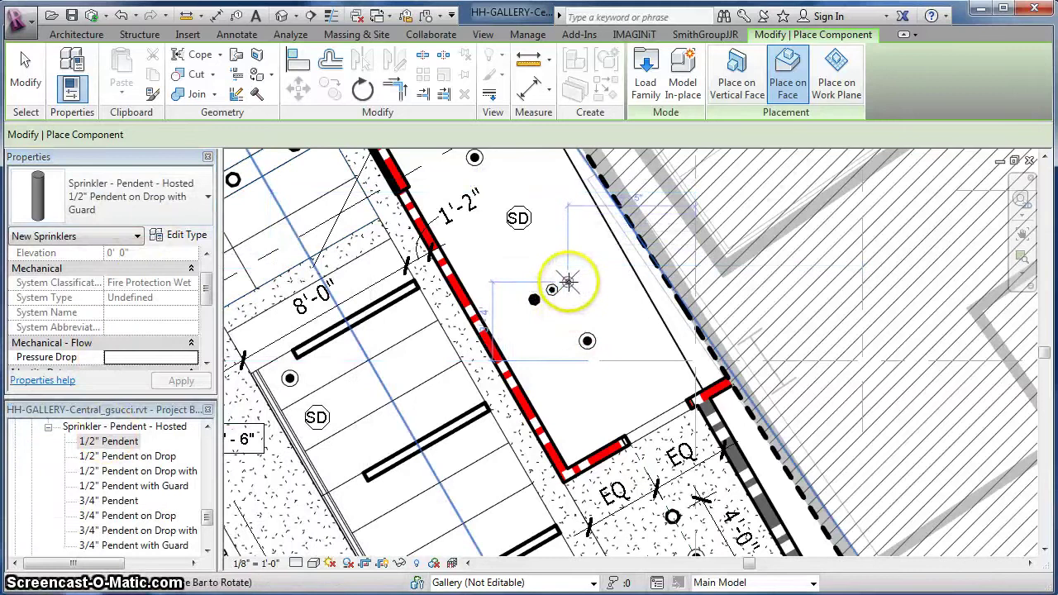
{"action": "left_click", "coordinate": [25, 78]}
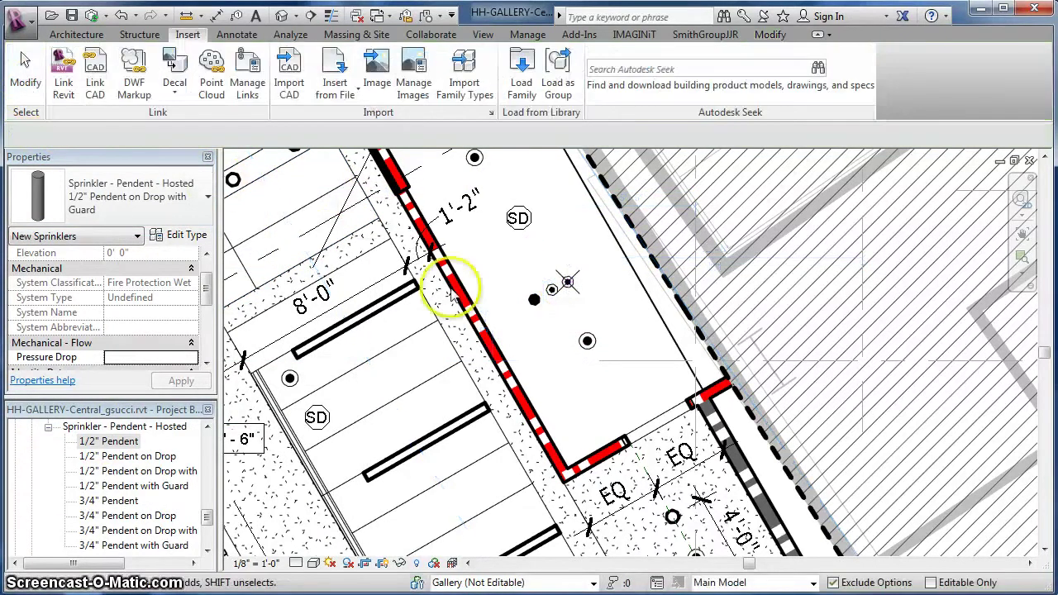
{"action": "left_click", "coordinate": [25, 73]}
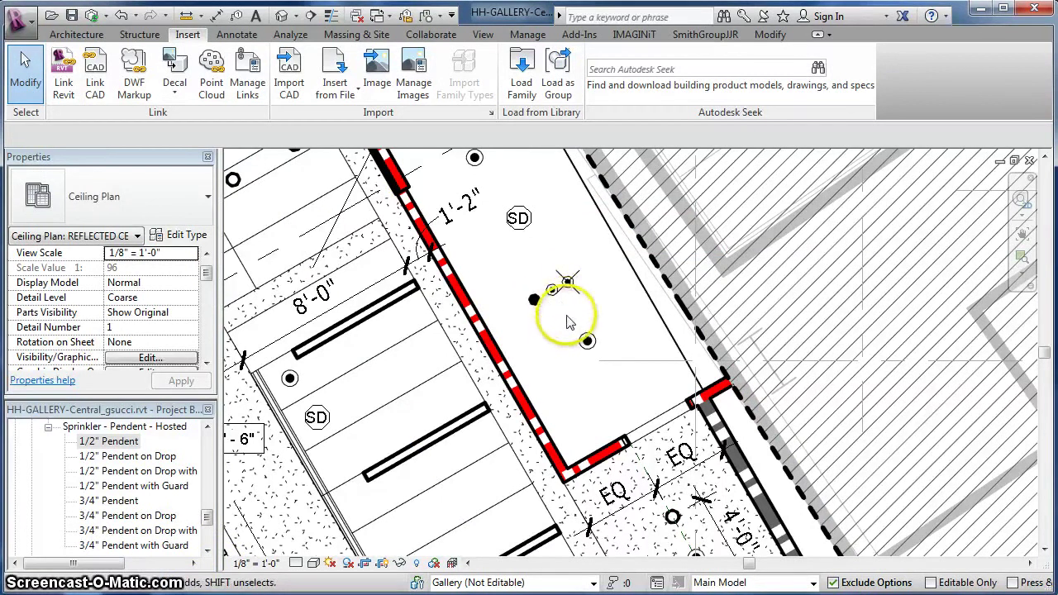
- Examine the symbols of the three placed sprinklers up close and their surroundings in the overall ceiling plan
{"action": "scroll", "coordinate": [567, 322], "scroll_direction": "up", "scroll_amount": 2}
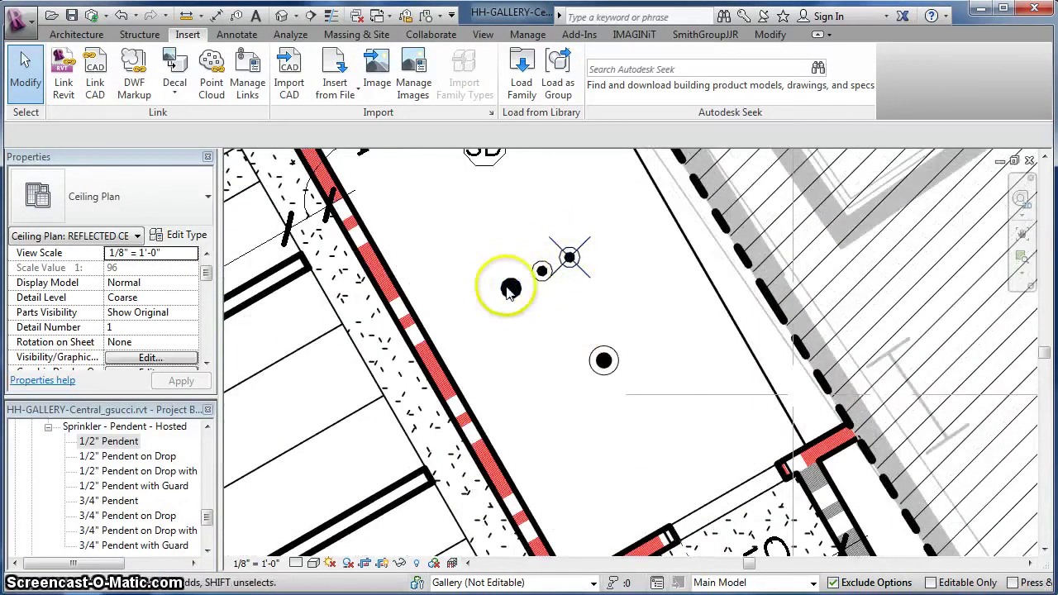
{"action": "middle_click_drag", "start_coordinate": [521, 358], "coordinate": [547, 378]}
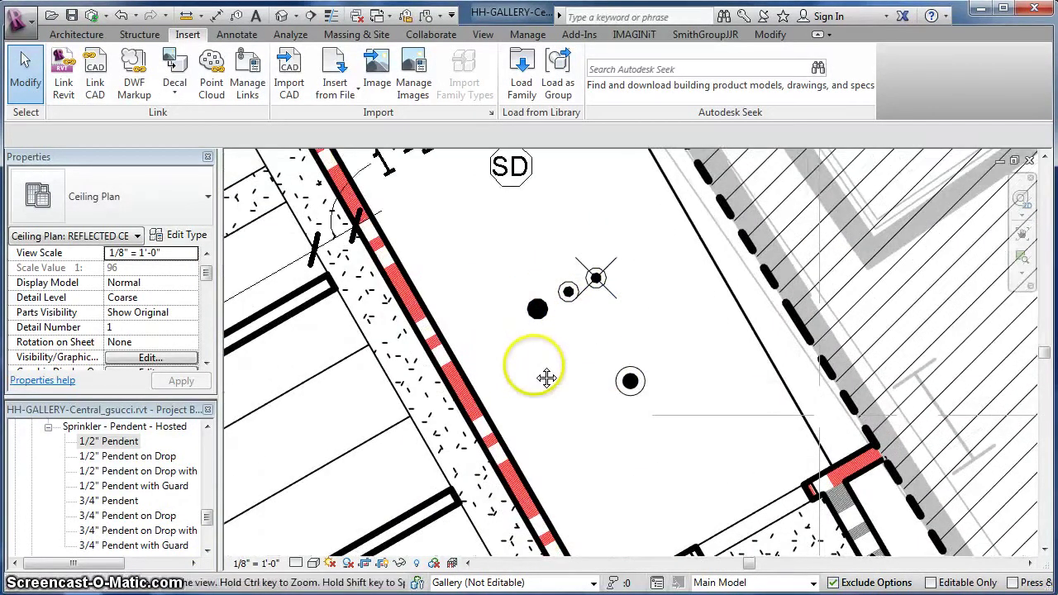
{"action": "scroll", "coordinate": [536, 372], "scroll_direction": "down", "scroll_amount": 2}
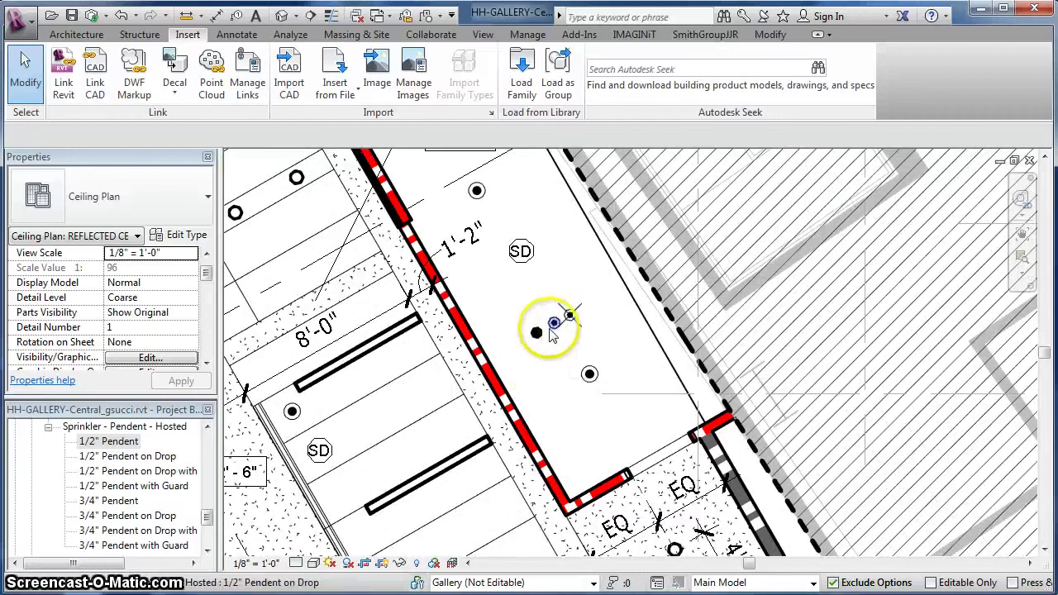
{"action": "scroll", "coordinate": [560, 371], "scroll_direction": "down", "scroll_amount": 1}
{"action": "scroll", "coordinate": [546, 354], "scroll_direction": "down", "scroll_amount": 1}
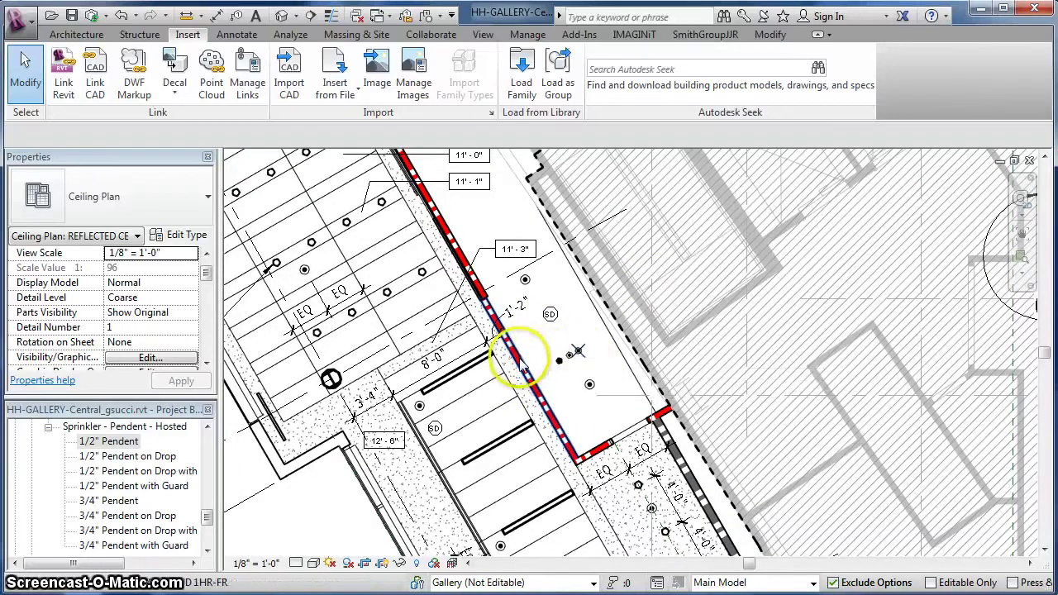
{"action": "scroll", "coordinate": [515, 358], "scroll_direction": "down", "scroll_amount": 4}
{"action": "scroll", "coordinate": [461, 366], "scroll_direction": "up", "scroll_amount": 1}
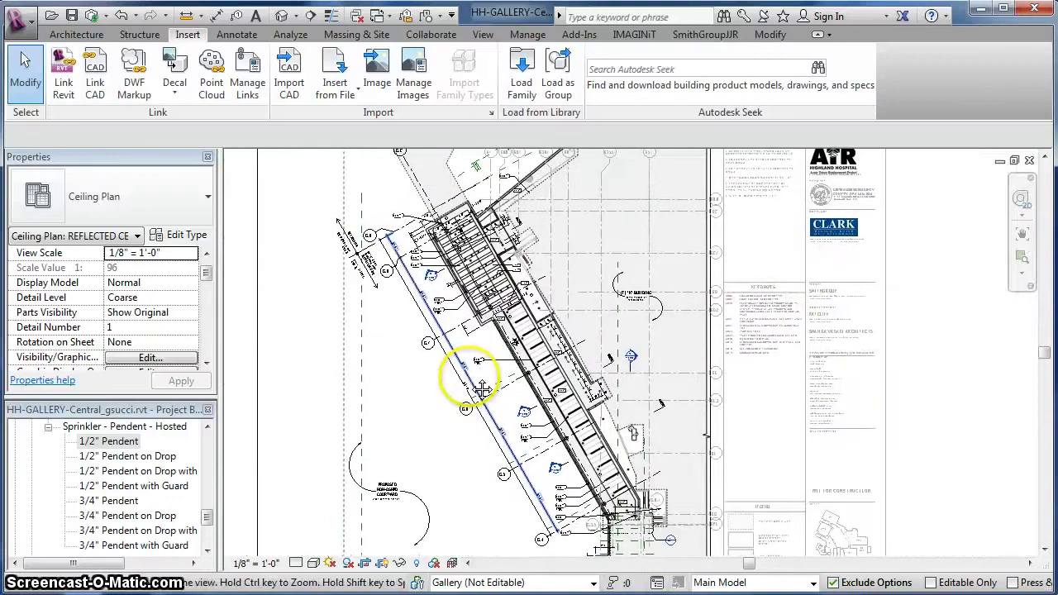
{"action": "scroll", "coordinate": [847, 343], "scroll_direction": "down", "scroll_amount": 1}
{"action": "scroll", "coordinate": [431, 281], "scroll_direction": "up", "scroll_amount": 2}
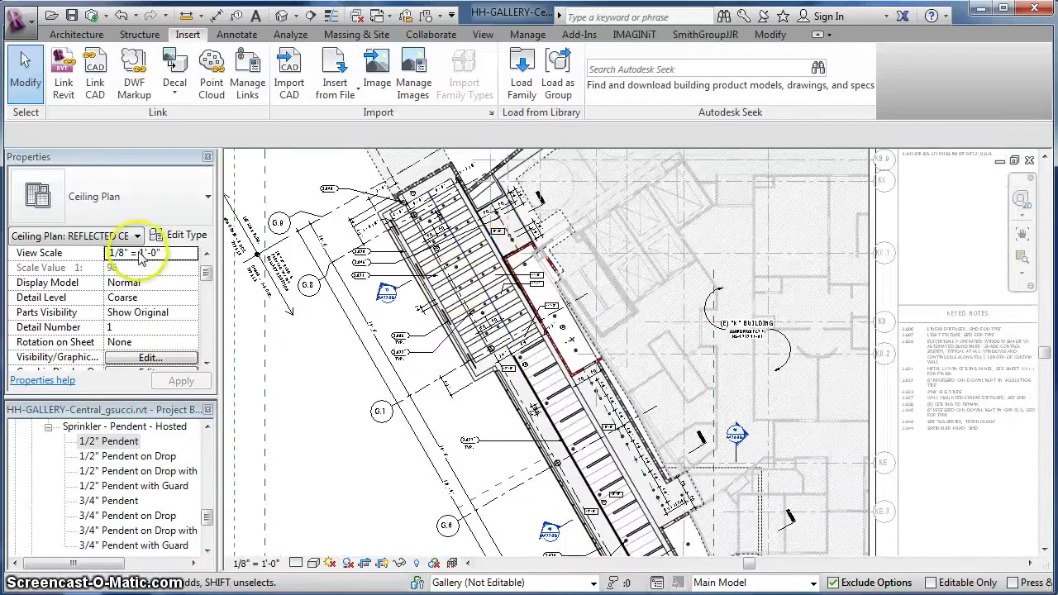
- Open the ceiling plan HH-3B-ACP04 from the DWG Background Exports views
{"action": "left_click_drag", "start_coordinate": [206, 518], "coordinate": [206, 439]}
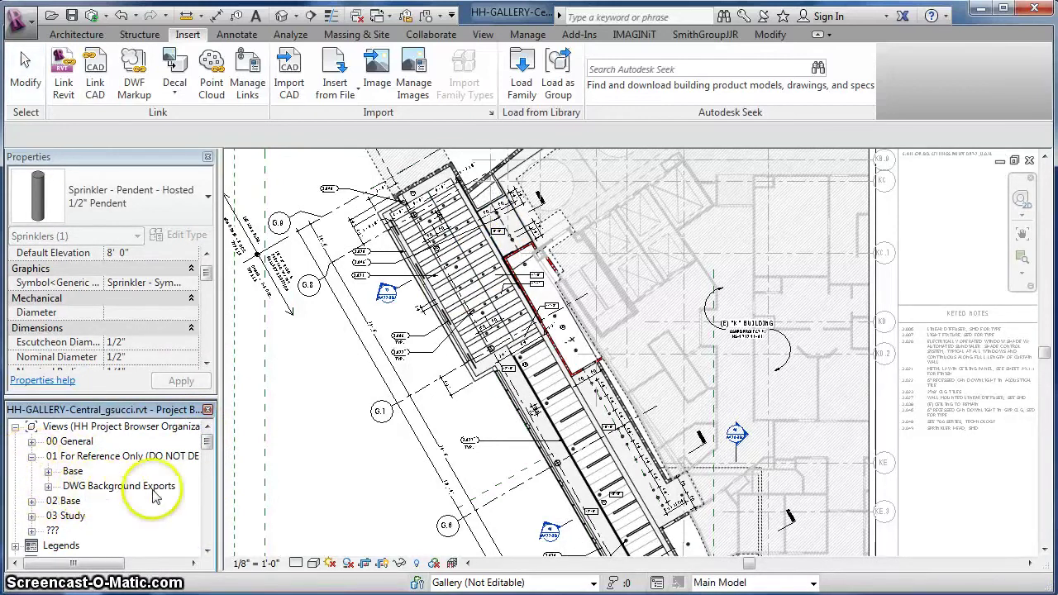
{"action": "left_click", "coordinate": [48, 486]}
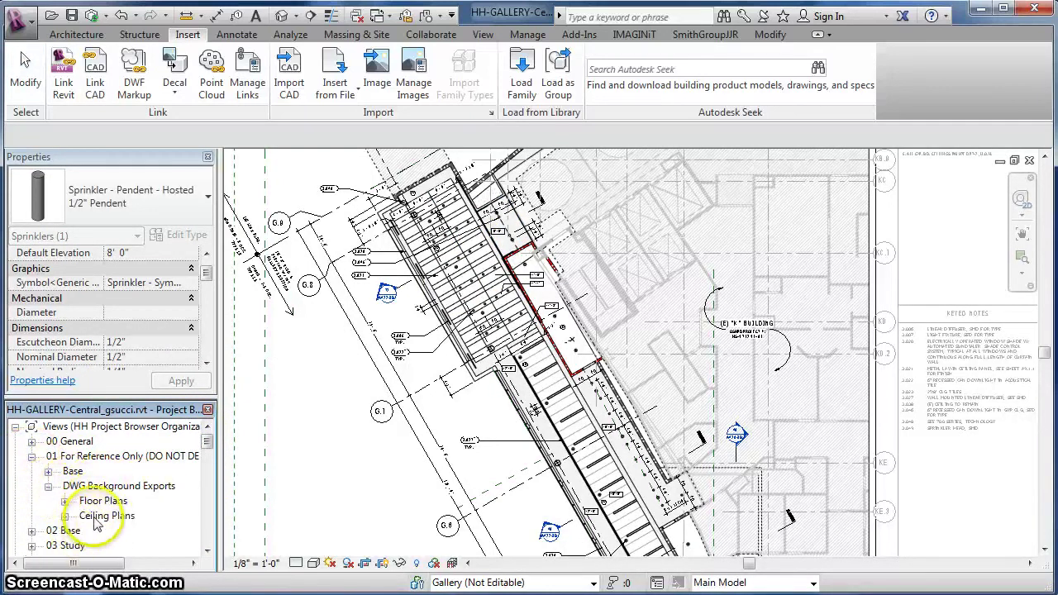
{"action": "left_click", "coordinate": [98, 518]}
{"action": "left_click", "coordinate": [65, 516]}
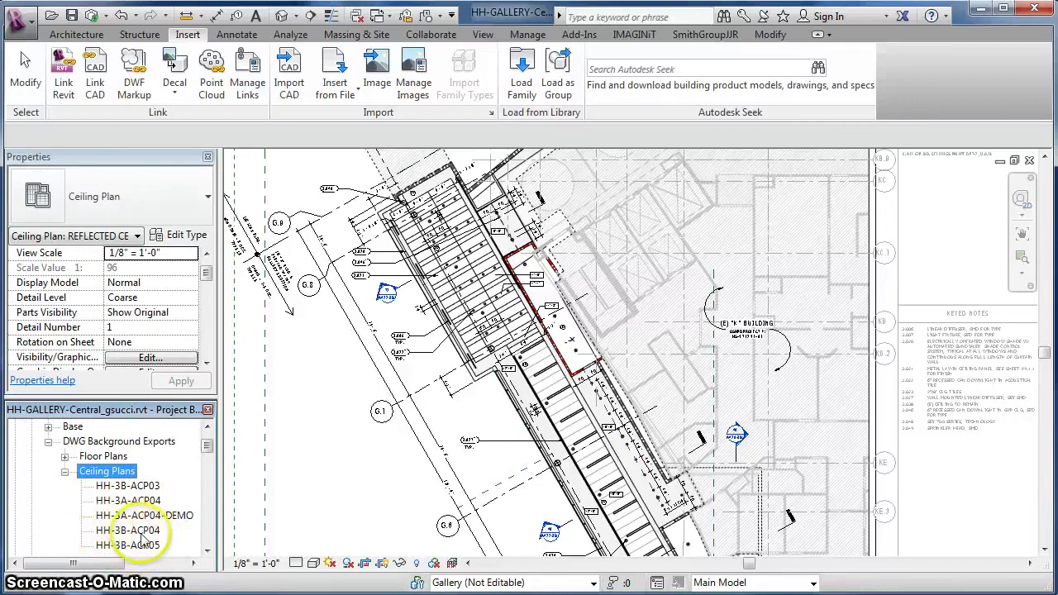
{"action": "double_click", "coordinate": [143, 534]}
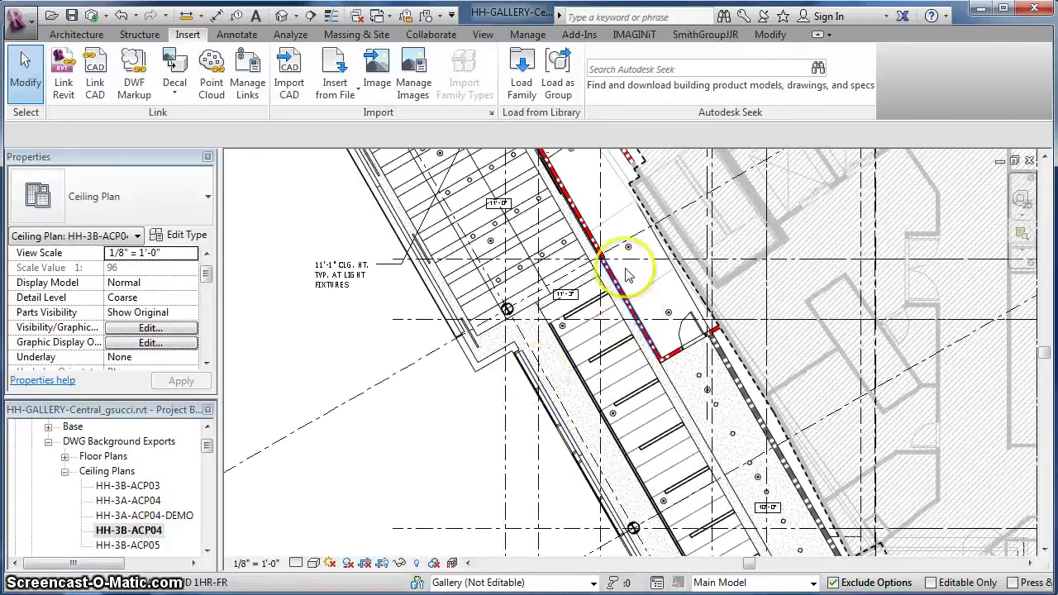
- Examine how the sprinklers around the corridor and the adjoining slatted ceiling appear in the HH-3B-ACP04 export plan
{"action": "middle_click_drag", "start_coordinate": [634, 266], "coordinate": [637, 364]}
{"action": "scroll", "coordinate": [635, 364], "scroll_direction": "up", "scroll_amount": 3}
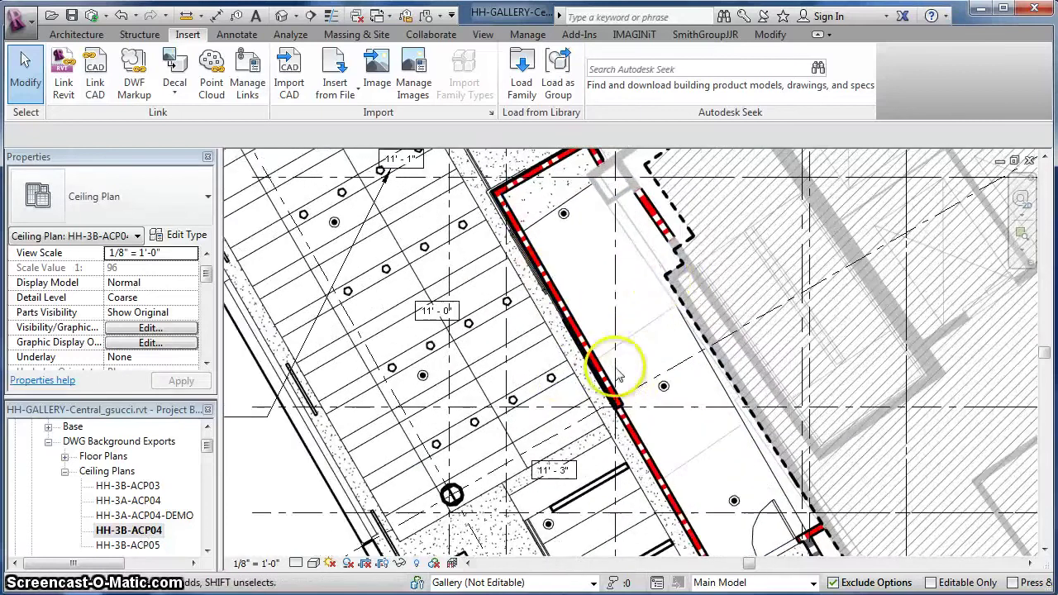
{"action": "middle_click_drag", "start_coordinate": [480, 396], "coordinate": [437, 366]}
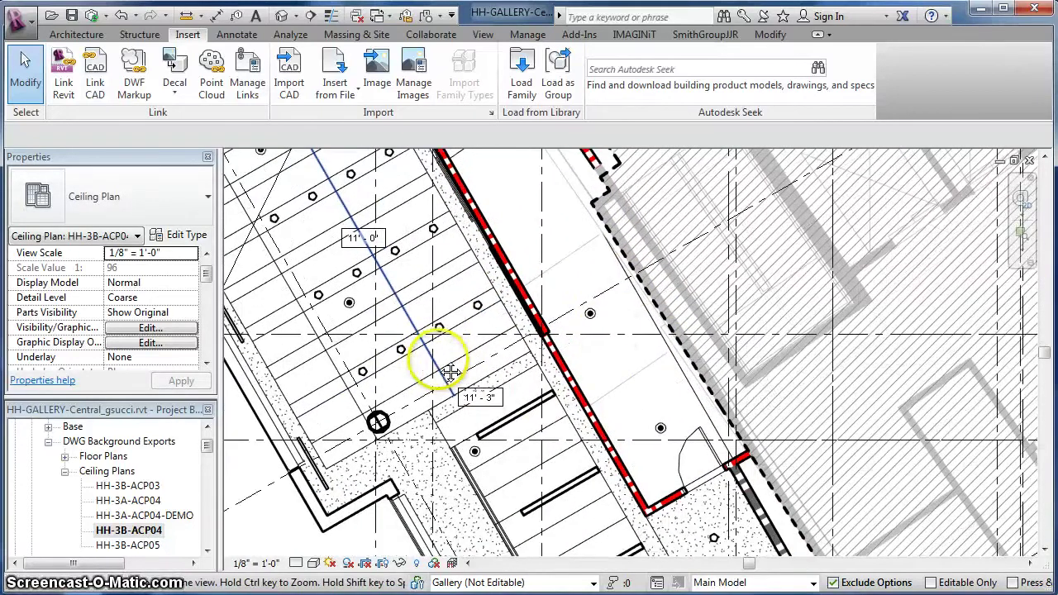
{"action": "scroll", "coordinate": [609, 397], "scroll_direction": "down", "scroll_amount": 1}
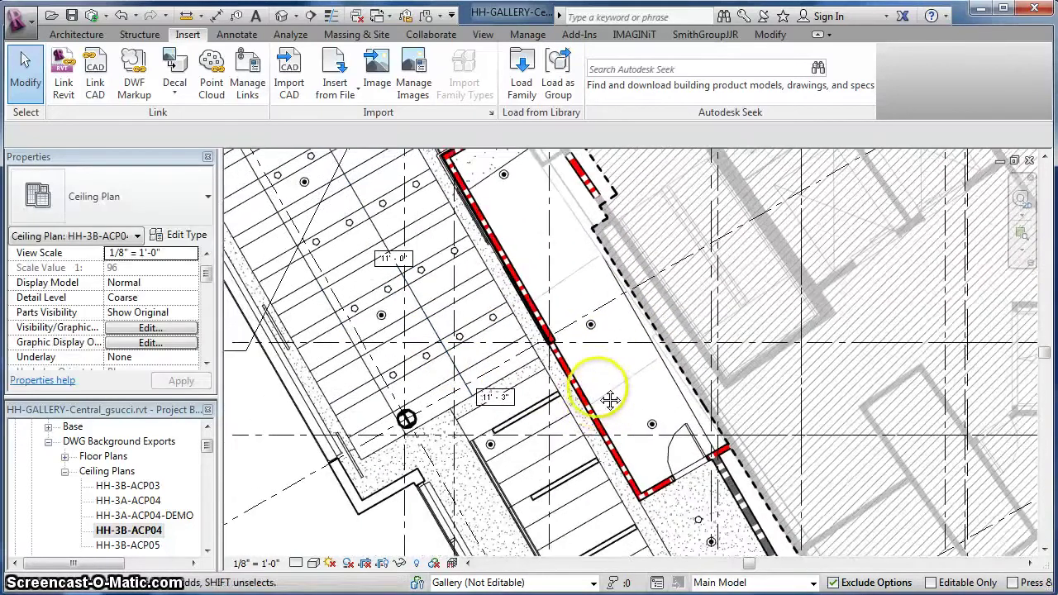
{"action": "middle_click_drag", "start_coordinate": [610, 397], "coordinate": [607, 432]}
{"action": "scroll", "coordinate": [541, 326], "scroll_direction": "up", "scroll_amount": 2}
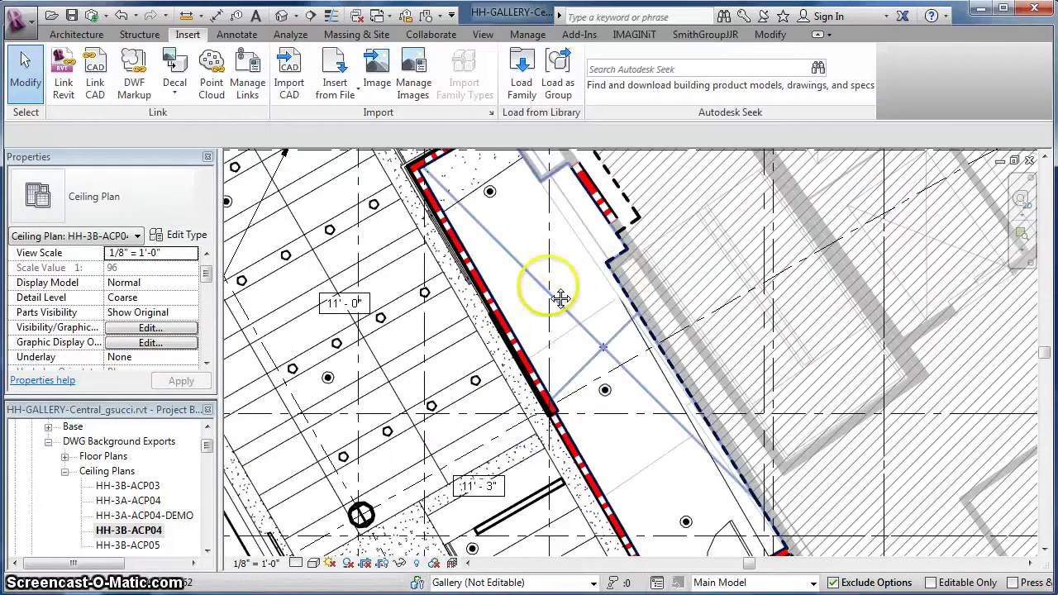
{"action": "middle_click_drag", "start_coordinate": [518, 262], "coordinate": [549, 288]}
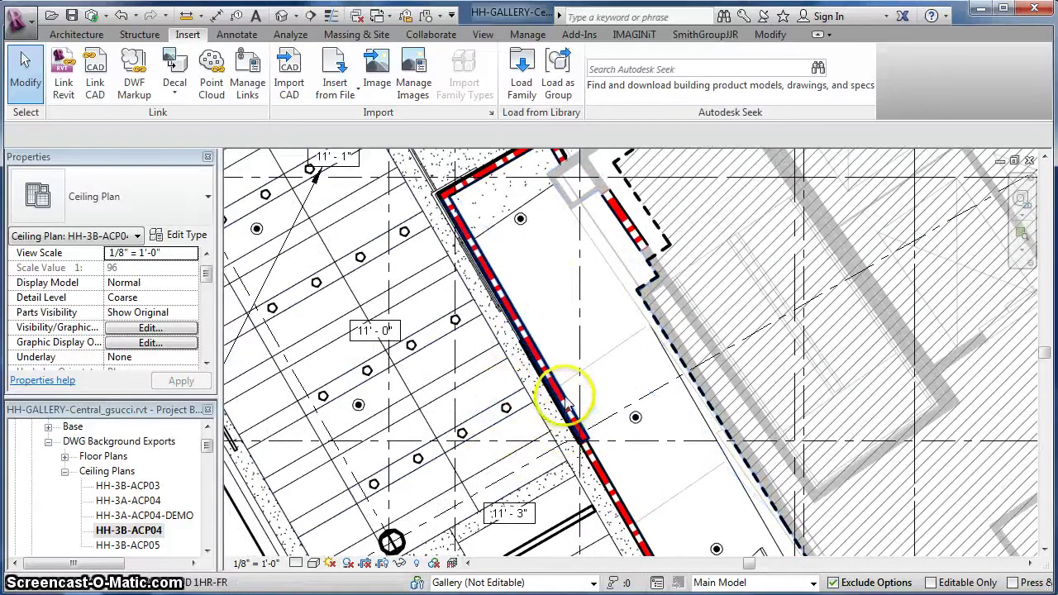
- Check the Sprinklers model category in the ceiling plan's Visibility/Graphic Overrides and close them without changes
{"action": "key", "text": "v"}
{"action": "key", "text": "g"}
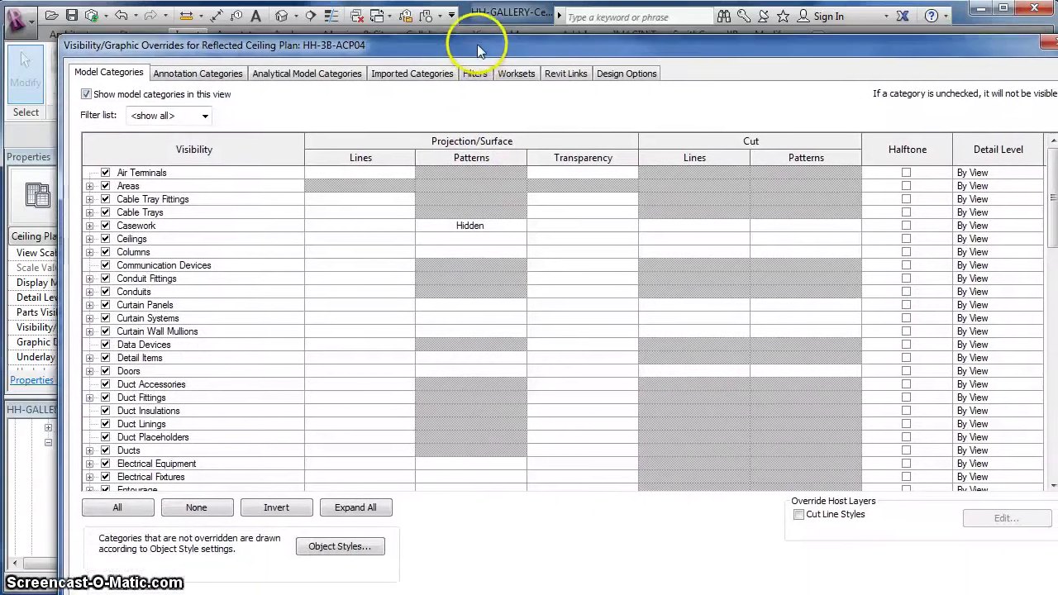
{"action": "left_click_drag", "start_coordinate": [477, 44], "coordinate": [463, 24]}
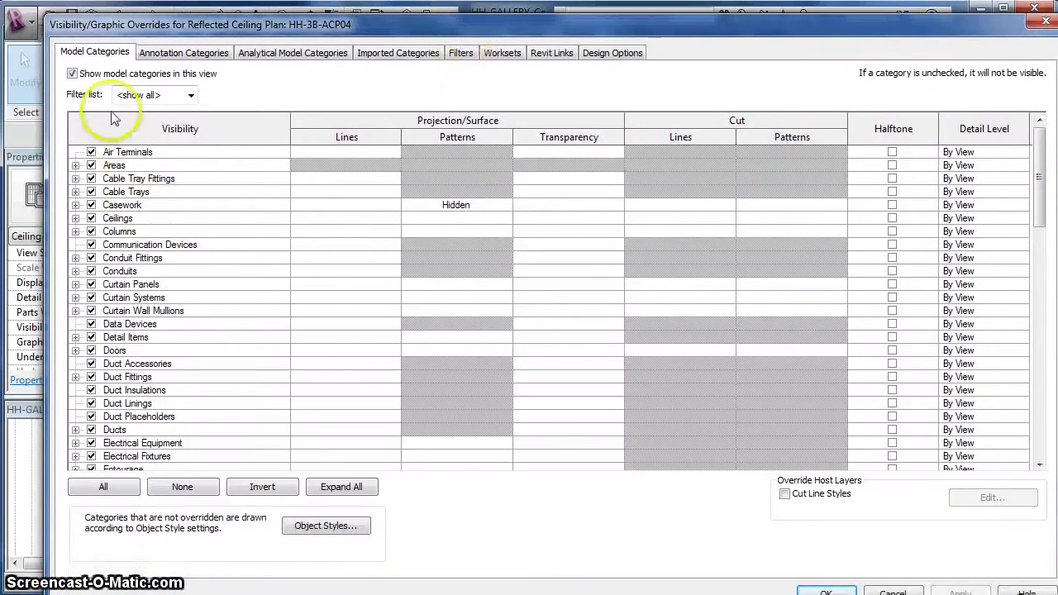
{"action": "left_click", "coordinate": [130, 442]}
{"action": "scroll", "coordinate": [136, 442], "scroll_direction": "down", "scroll_amount": 10}
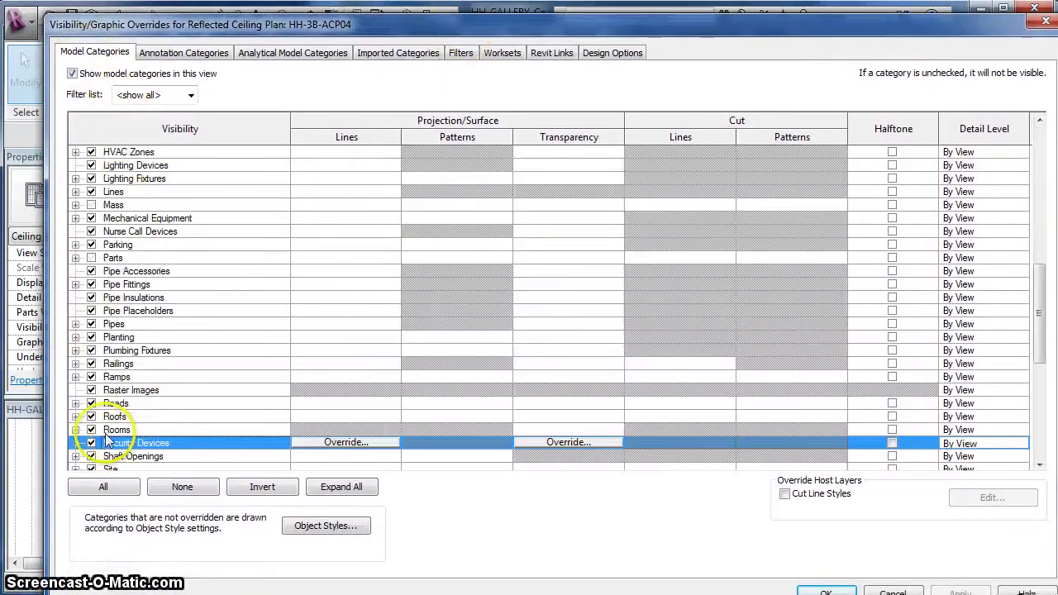
{"action": "scroll", "coordinate": [142, 447], "scroll_direction": "down", "scroll_amount": 2}
{"action": "left_click", "coordinate": [122, 403]}
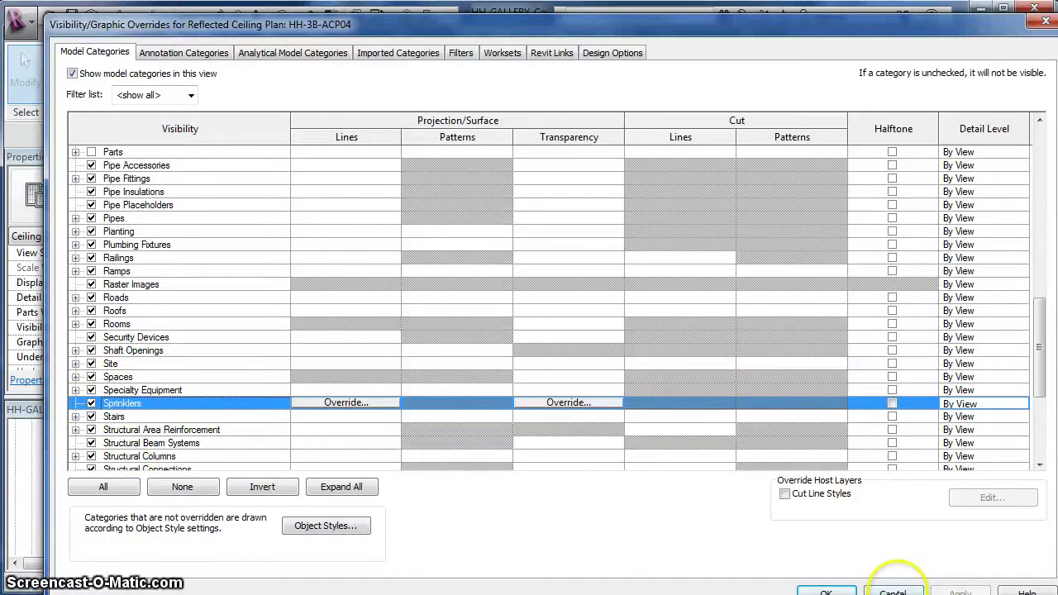
{"action": "left_click_drag", "start_coordinate": [668, 32], "coordinate": [638, 30]}
{"action": "left_click", "coordinate": [1019, 24]}
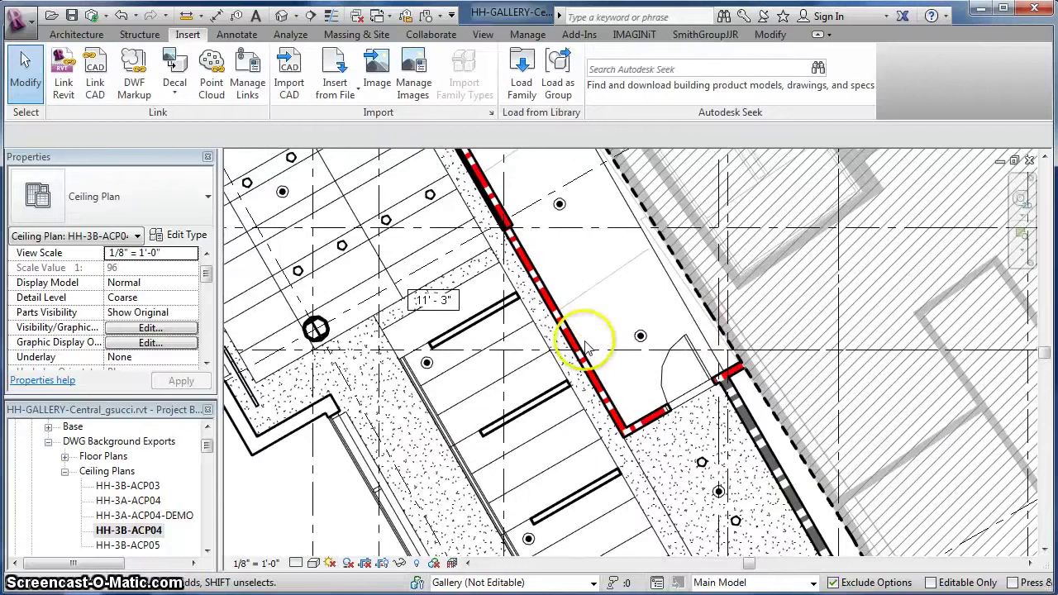
- Switch to the open sheet A3.4.1-3B and open the family of the placed 1/2" Pendent sprinkler for editing
{"action": "left_click", "coordinate": [385, 19]}
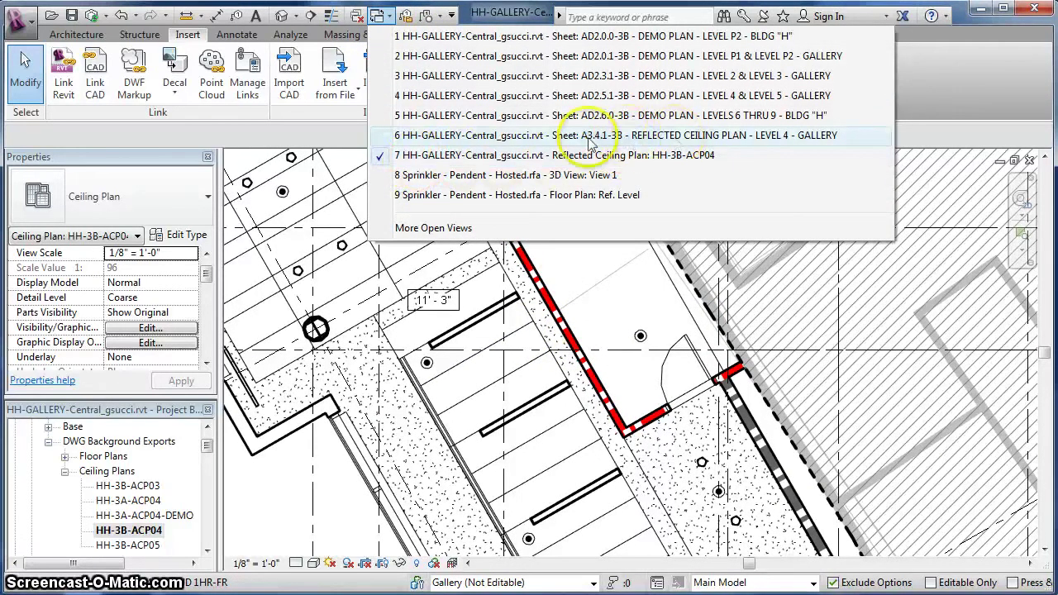
{"action": "left_click", "coordinate": [644, 136]}
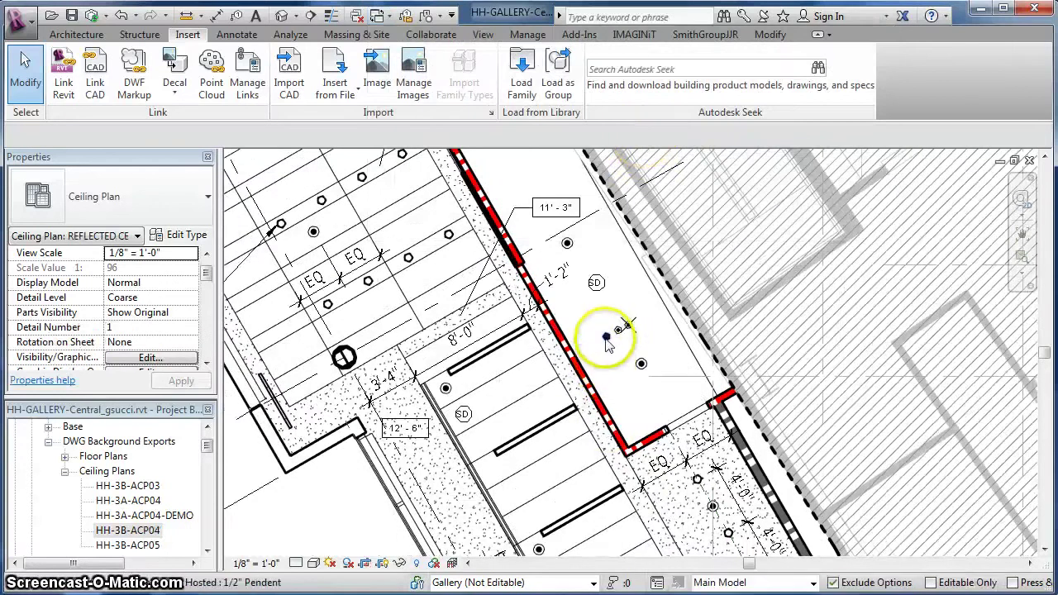
{"action": "left_click", "coordinate": [665, 335]}
{"action": "scroll", "coordinate": [609, 368], "scroll_direction": "up", "scroll_amount": 5}
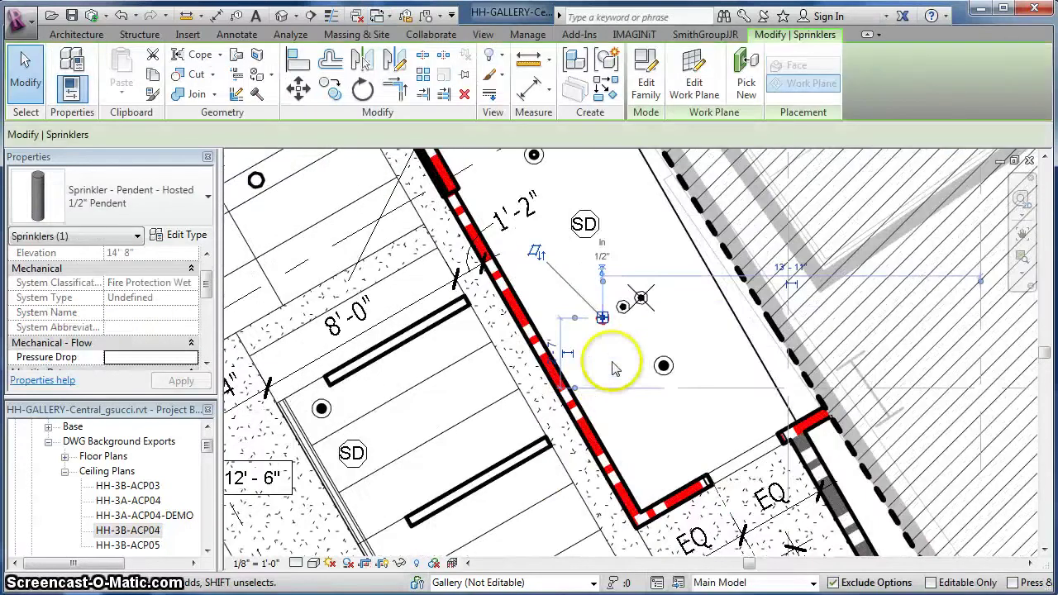
{"action": "double_click", "coordinate": [605, 294]}
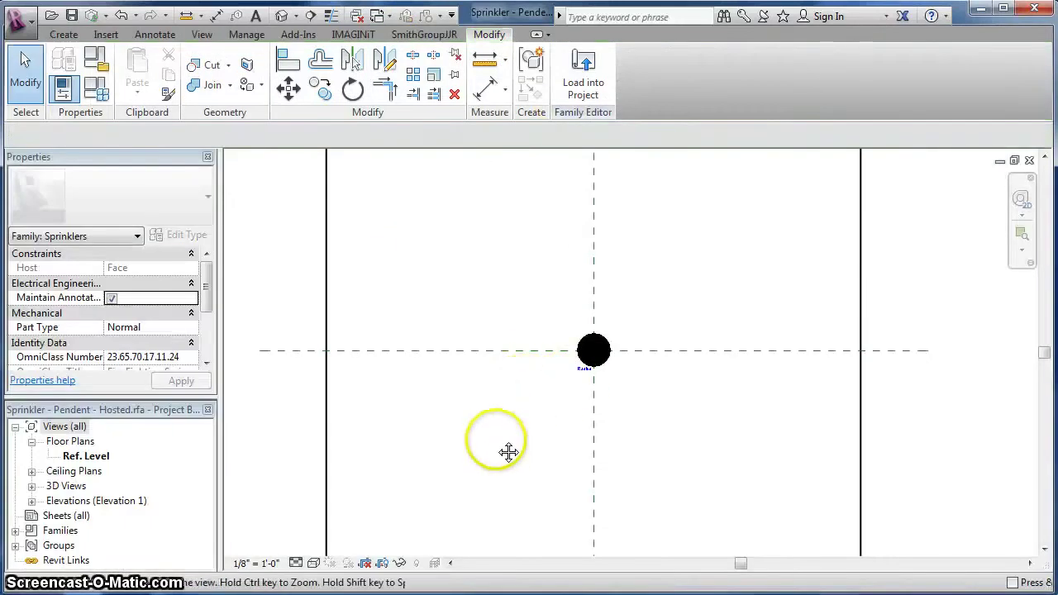
- Inspect the sprinkler family in plan and 3D, and check the cylindrical extrusion's Family Element Visibility Settings without changing them
{"action": "scroll", "coordinate": [506, 446], "scroll_direction": "down", "scroll_amount": 3}
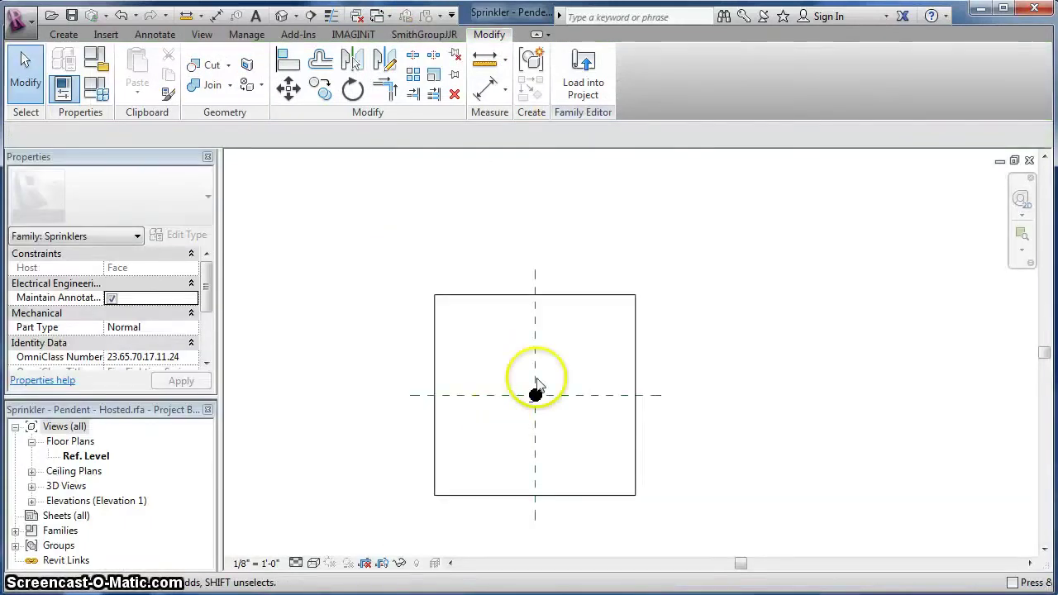
{"action": "scroll", "coordinate": [545, 368], "scroll_direction": "up", "scroll_amount": 3}
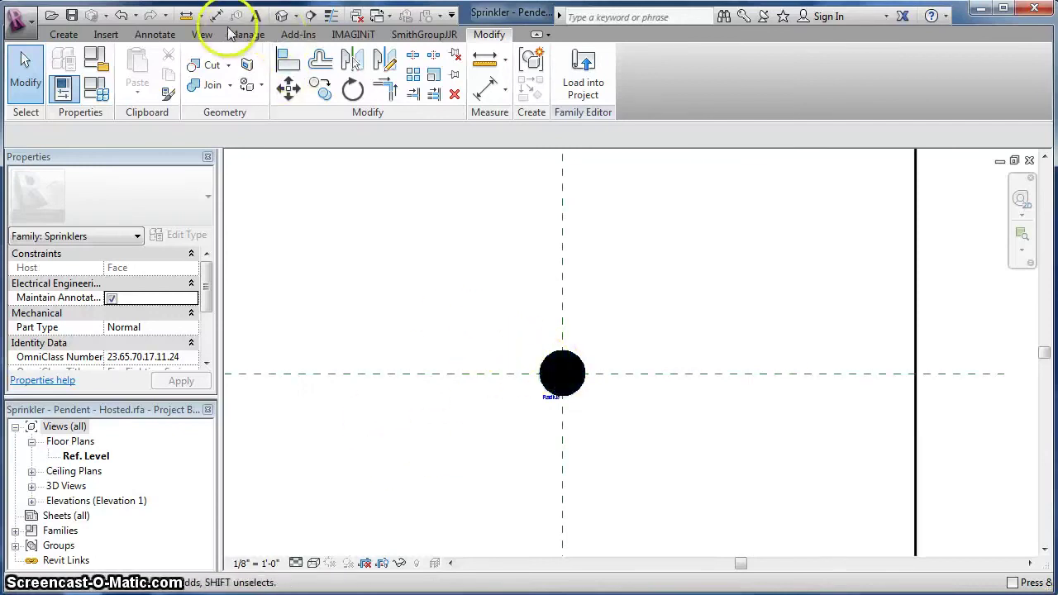
{"action": "left_click", "coordinate": [282, 16]}
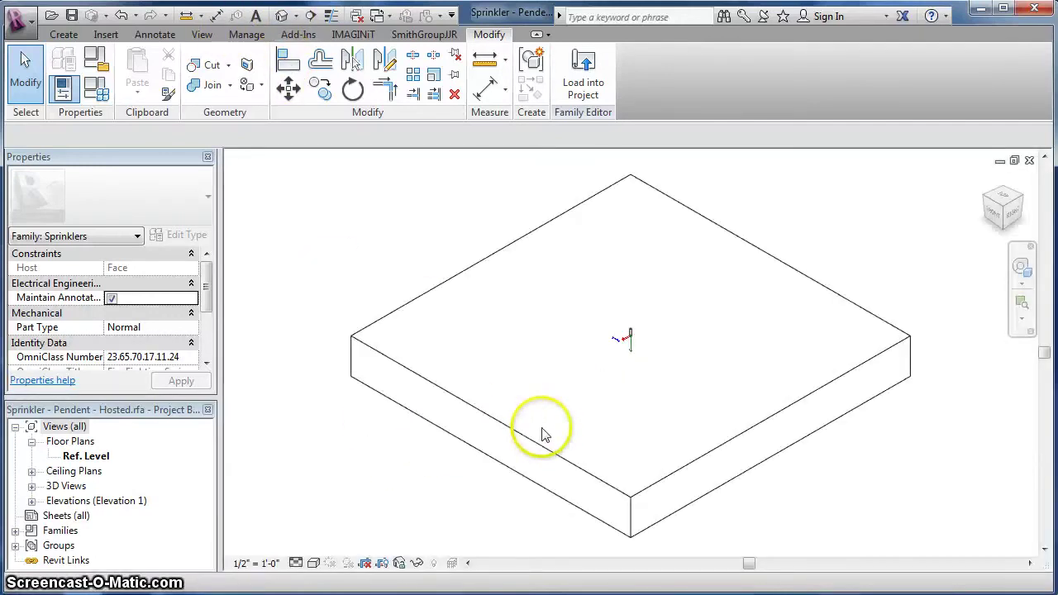
{"action": "scroll", "coordinate": [621, 385], "scroll_direction": "up", "scroll_amount": 8}
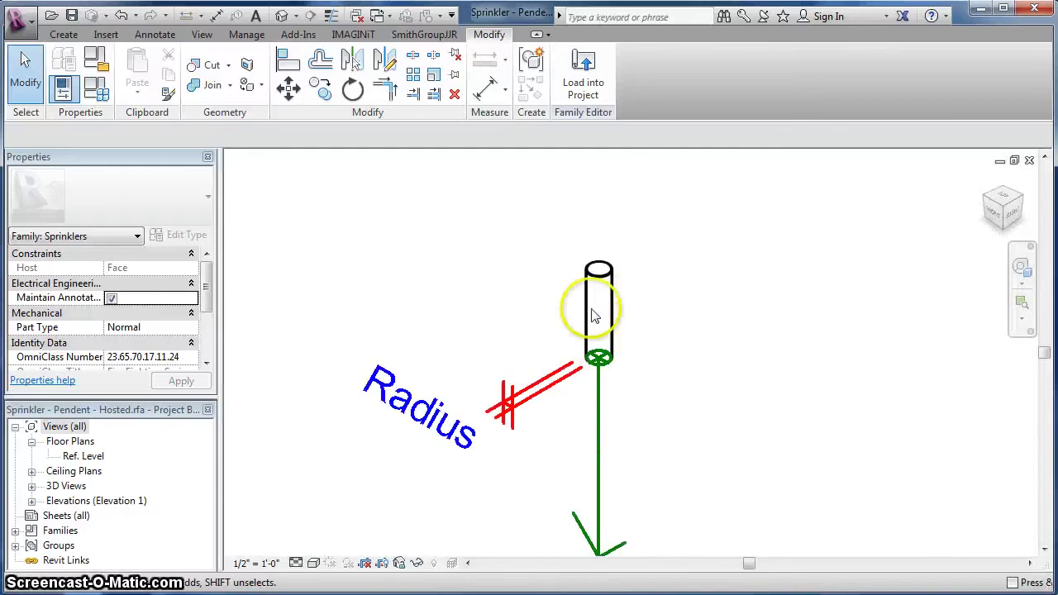
{"action": "left_click", "coordinate": [592, 326]}
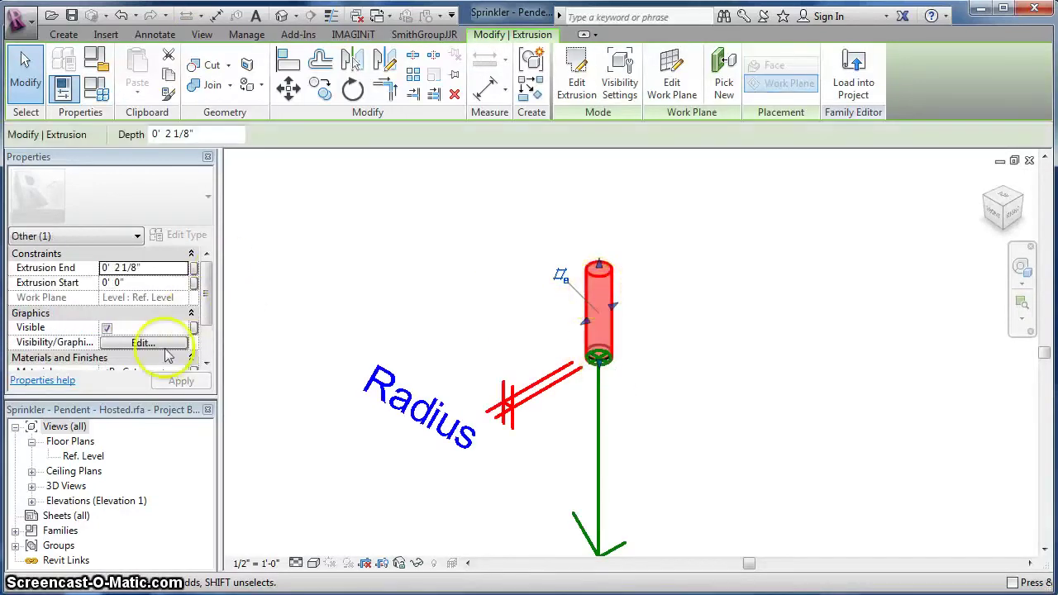
{"action": "left_click", "coordinate": [138, 343]}
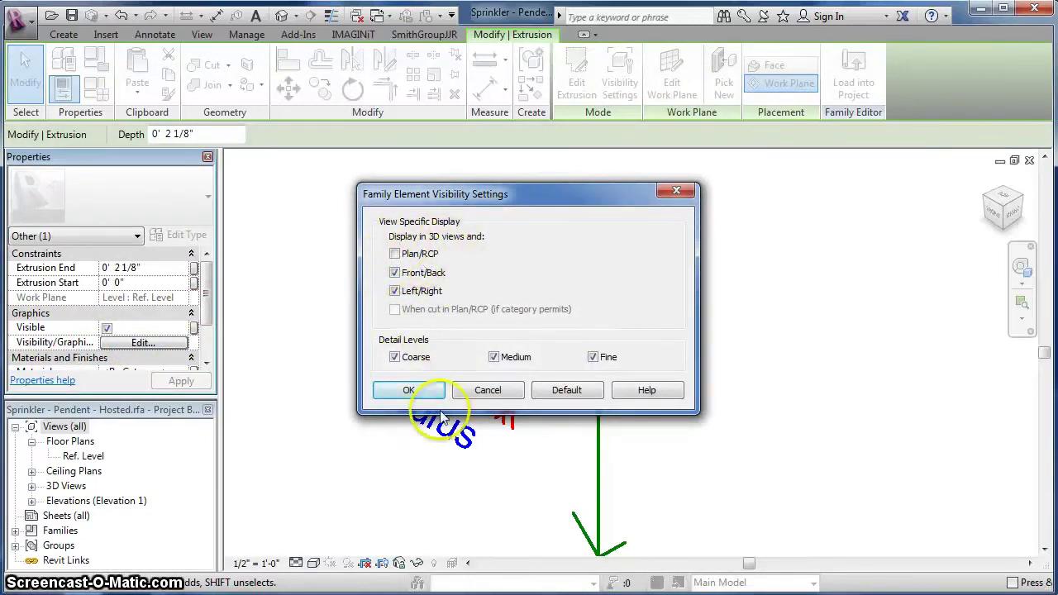
{"action": "left_click", "coordinate": [470, 391]}
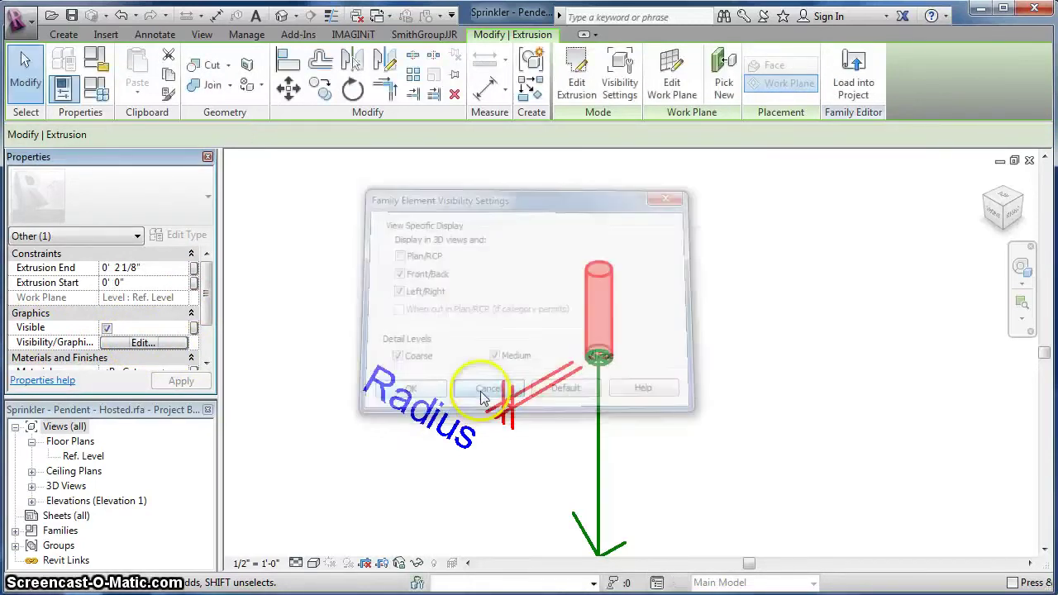
- Return to the Ref. Level floor plan and inspect the sprinkler symbol annotation's available types and its Symbol label
{"action": "double_click", "coordinate": [86, 457]}
{"action": "left_click", "coordinate": [529, 434]}
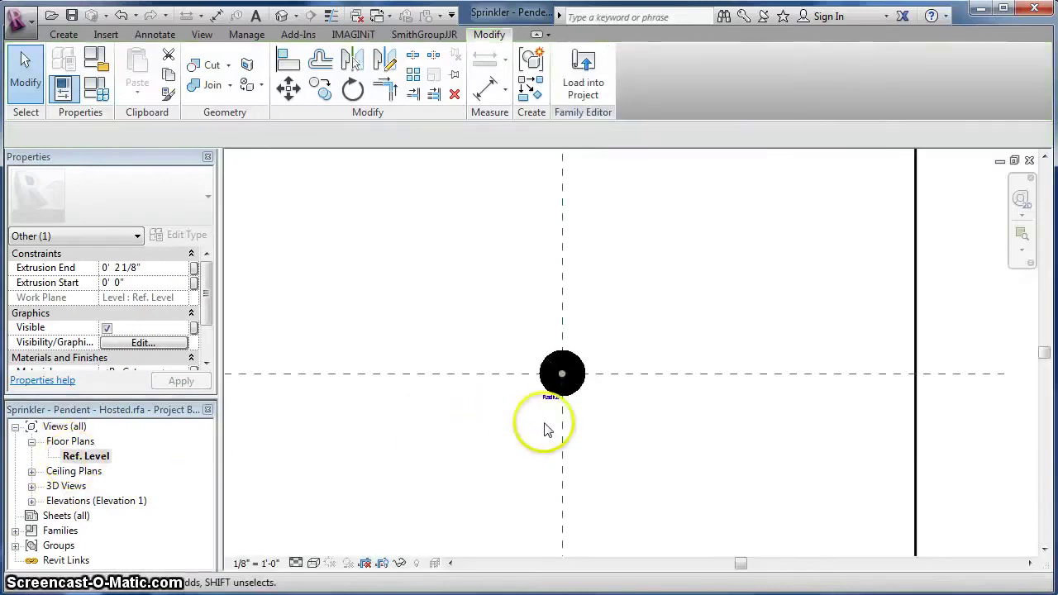
{"action": "left_click", "coordinate": [574, 395]}
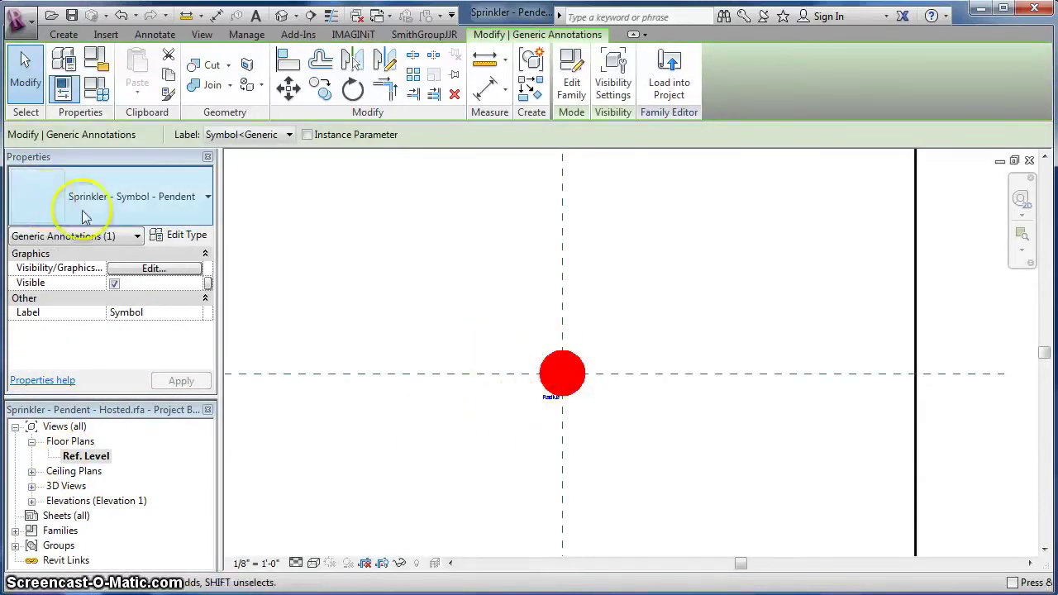
{"action": "left_click", "coordinate": [186, 209]}
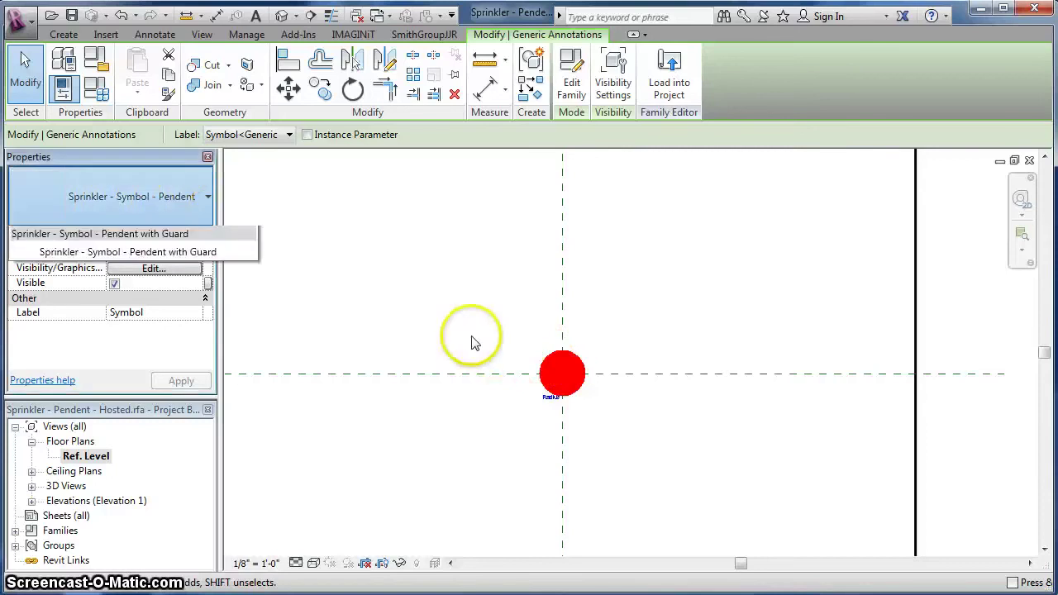
{"action": "left_click", "coordinate": [192, 192]}
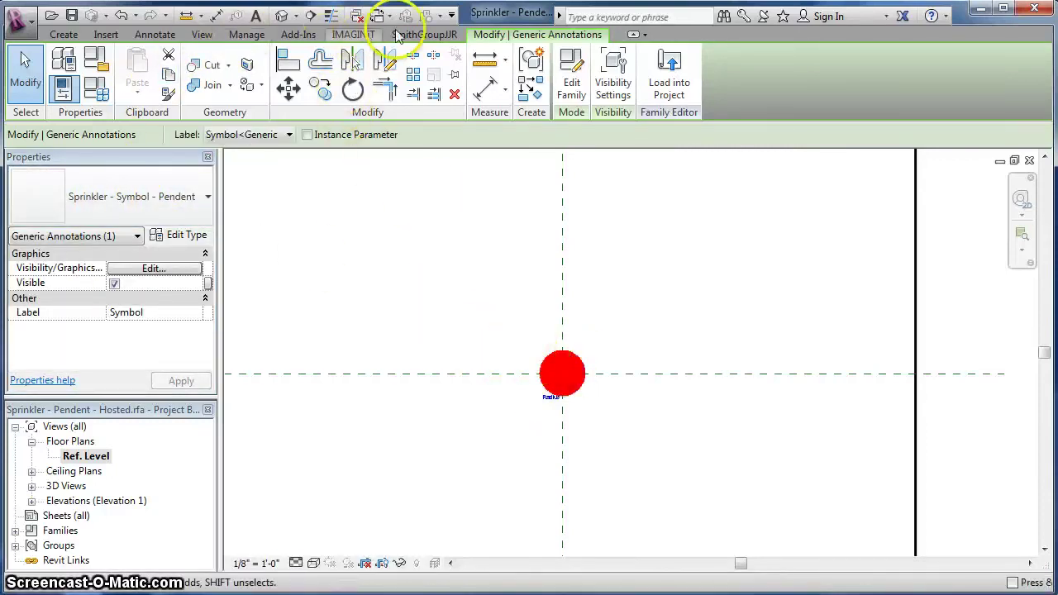
{"action": "left_click", "coordinate": [536, 368]}
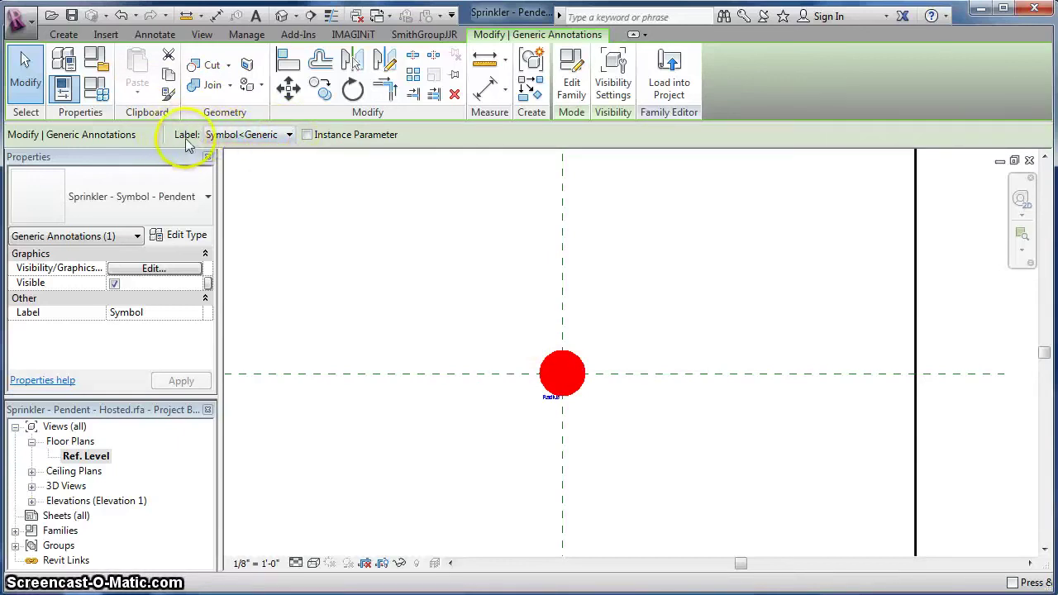
{"action": "left_click", "coordinate": [290, 207]}
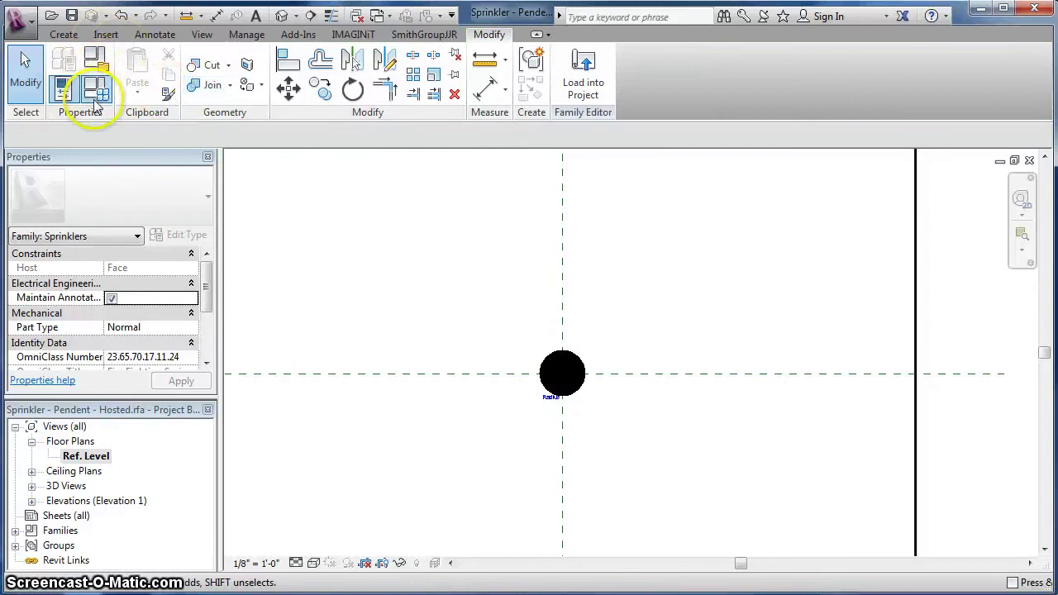
- Review the family types and the Symbol<Generic Annotations> options for 1/2" Pendent, leaving the dialog without changes
{"action": "left_click", "coordinate": [96, 91]}
{"action": "left_click_drag", "start_coordinate": [288, 36], "coordinate": [295, 29]}
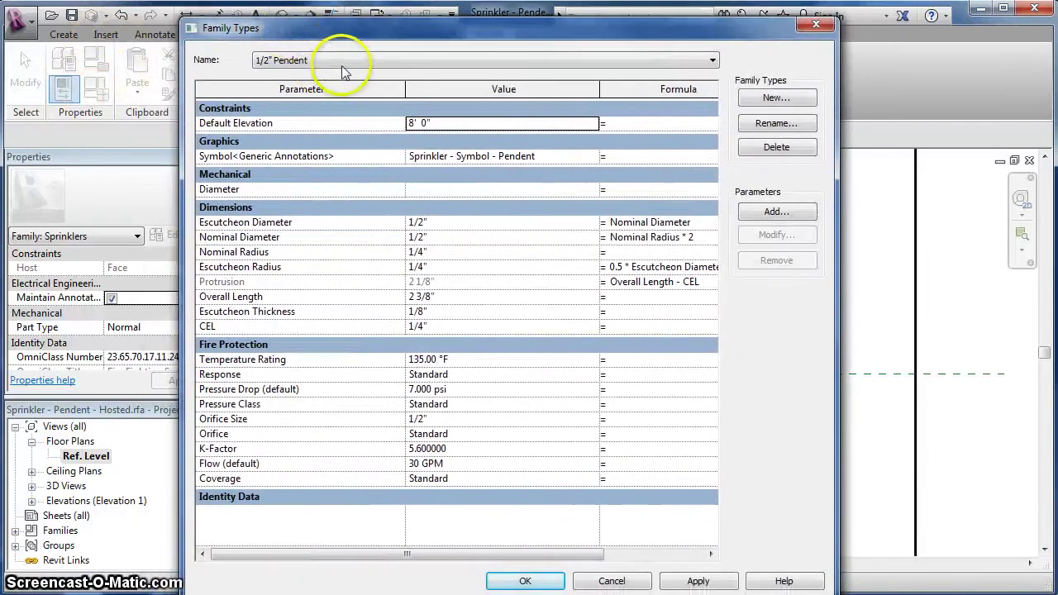
{"action": "left_click", "coordinate": [342, 63]}
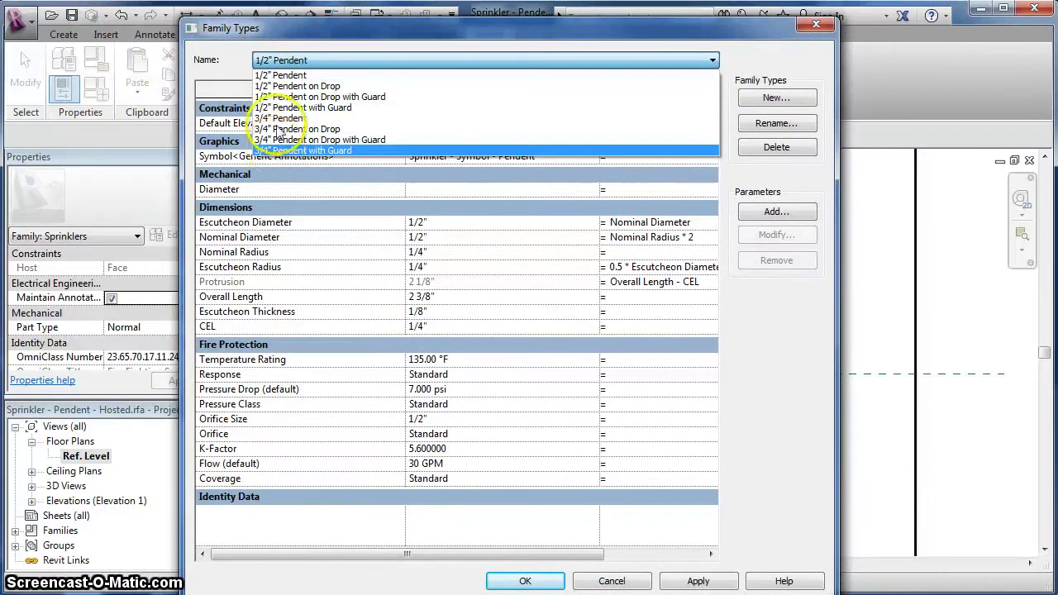
{"action": "left_click", "coordinate": [281, 75]}
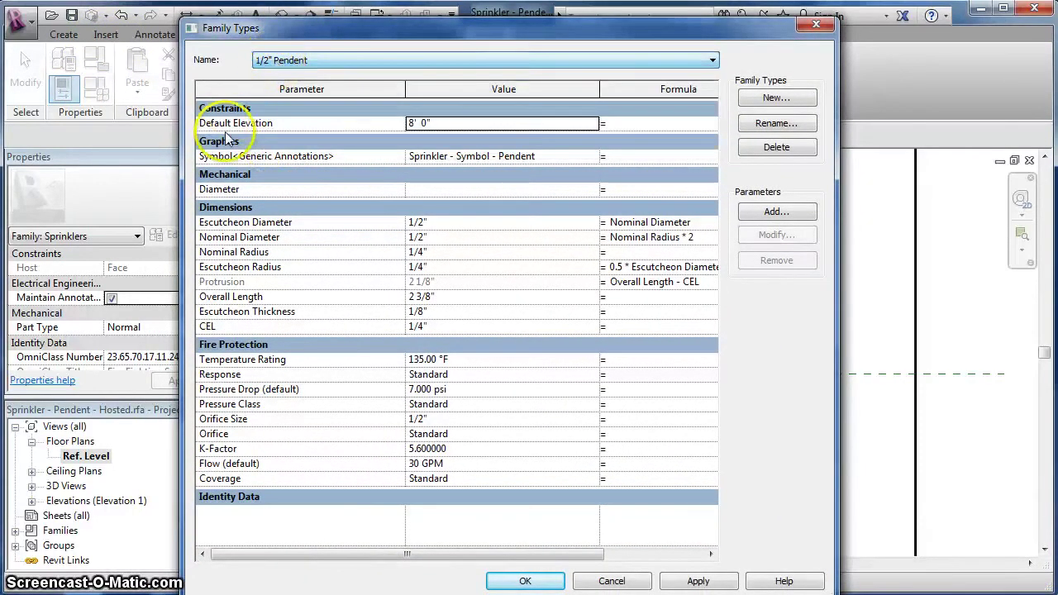
{"action": "left_click", "coordinate": [592, 157]}
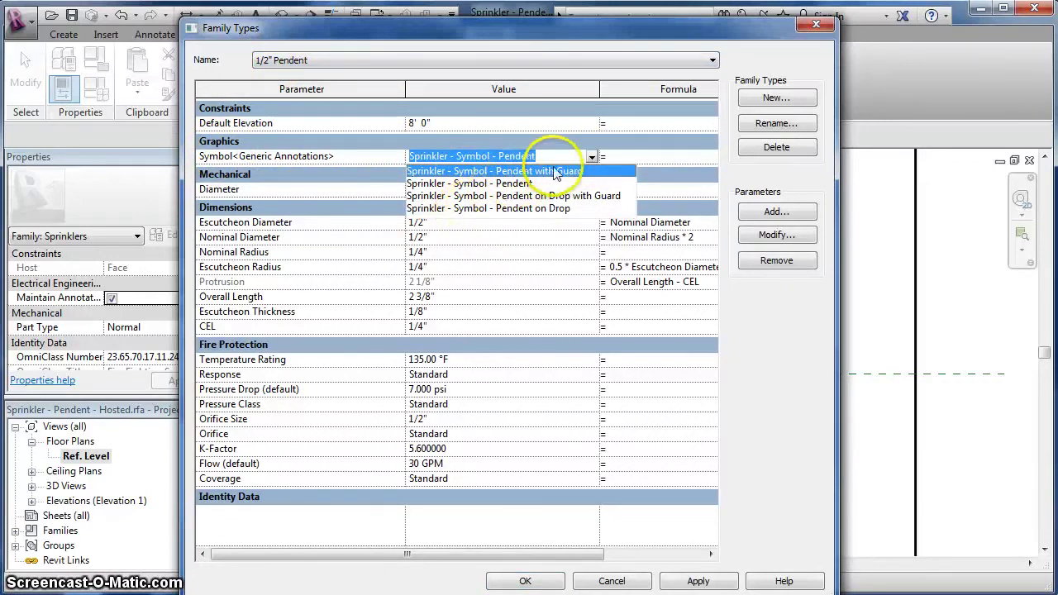
{"action": "left_click", "coordinate": [592, 157]}
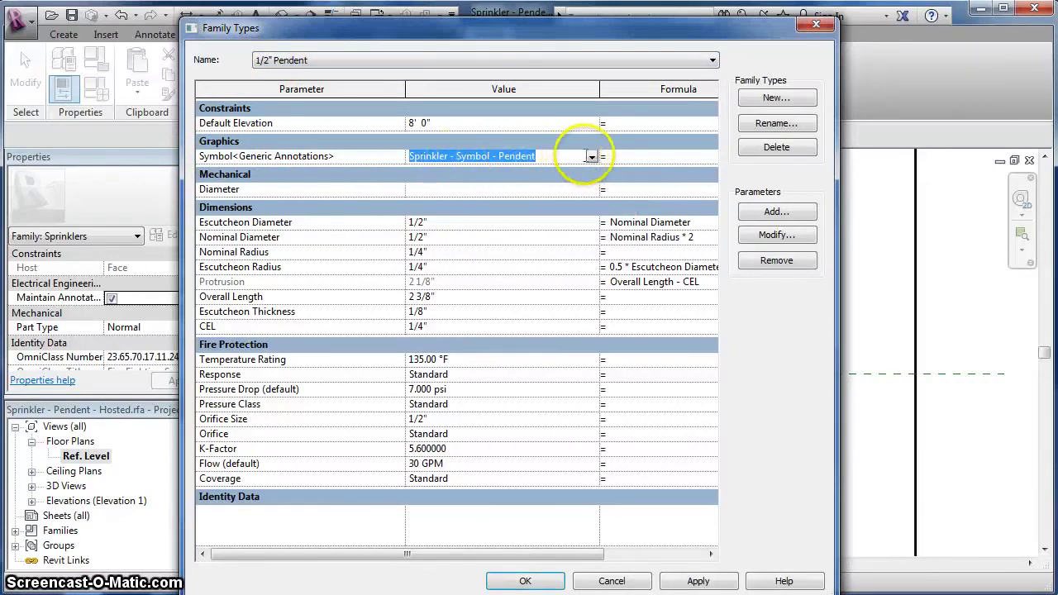
{"action": "left_click", "coordinate": [610, 581]}
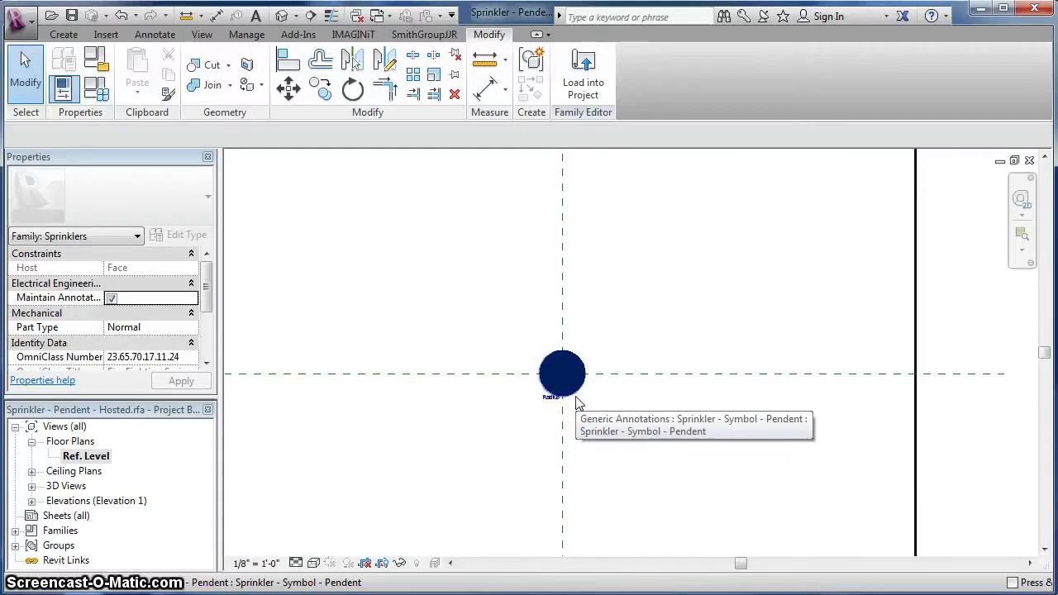
- Switch the sprinkler family's current type to 1/2" Pendent on Drop with Guard and accept the change
{"action": "left_click", "coordinate": [473, 408]}
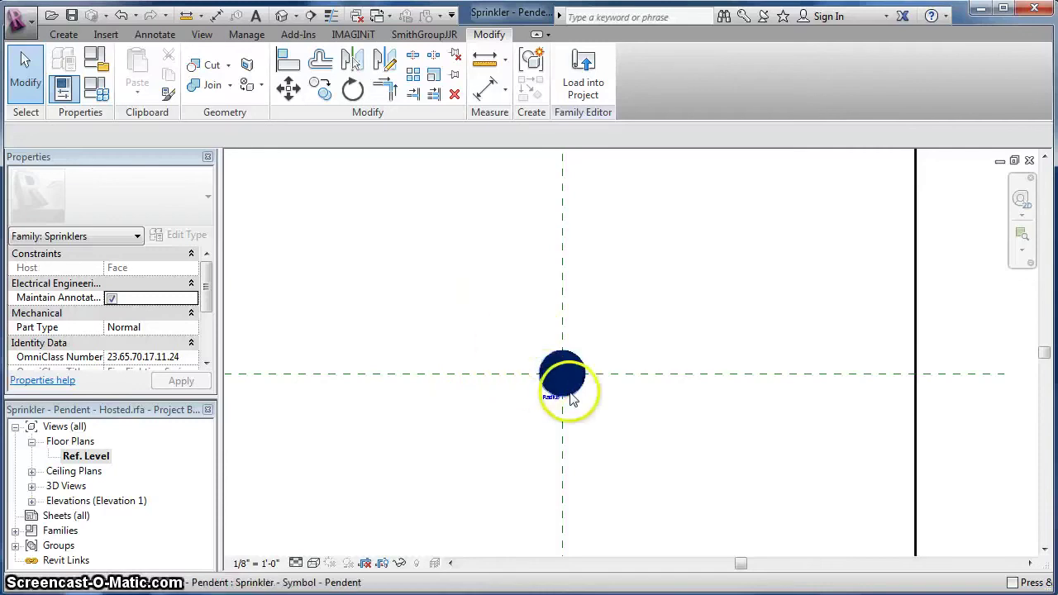
{"action": "left_click", "coordinate": [95, 88]}
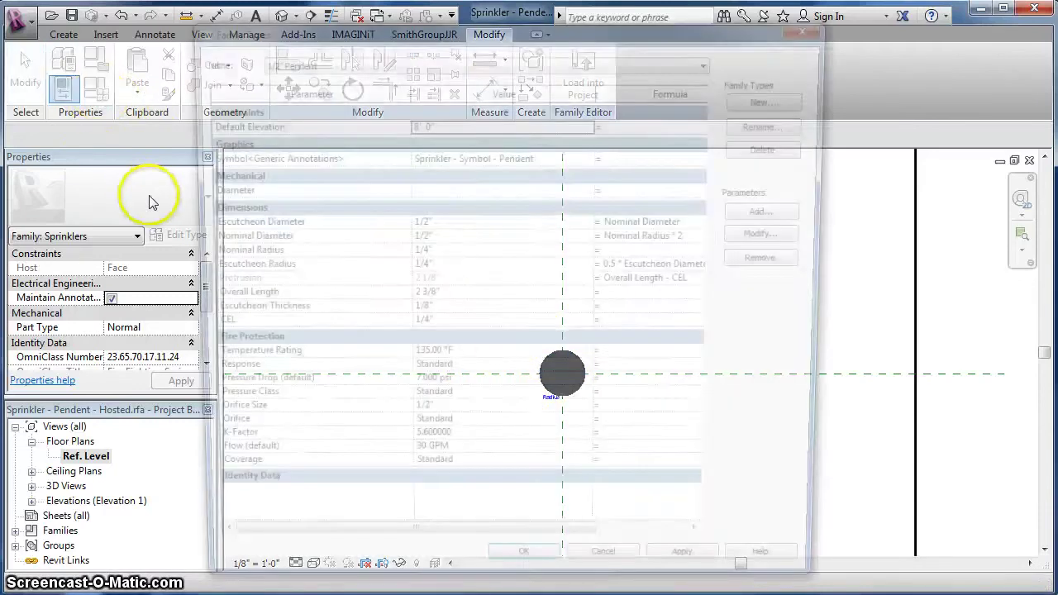
{"action": "left_click", "coordinate": [306, 61]}
{"action": "left_click", "coordinate": [306, 92]}
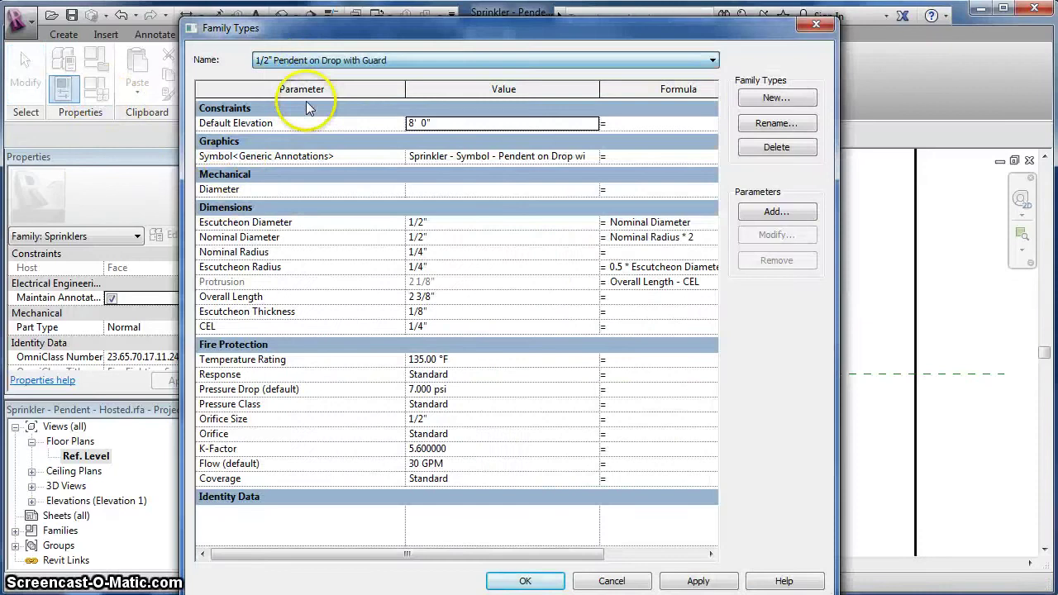
{"action": "left_click", "coordinate": [525, 581]}
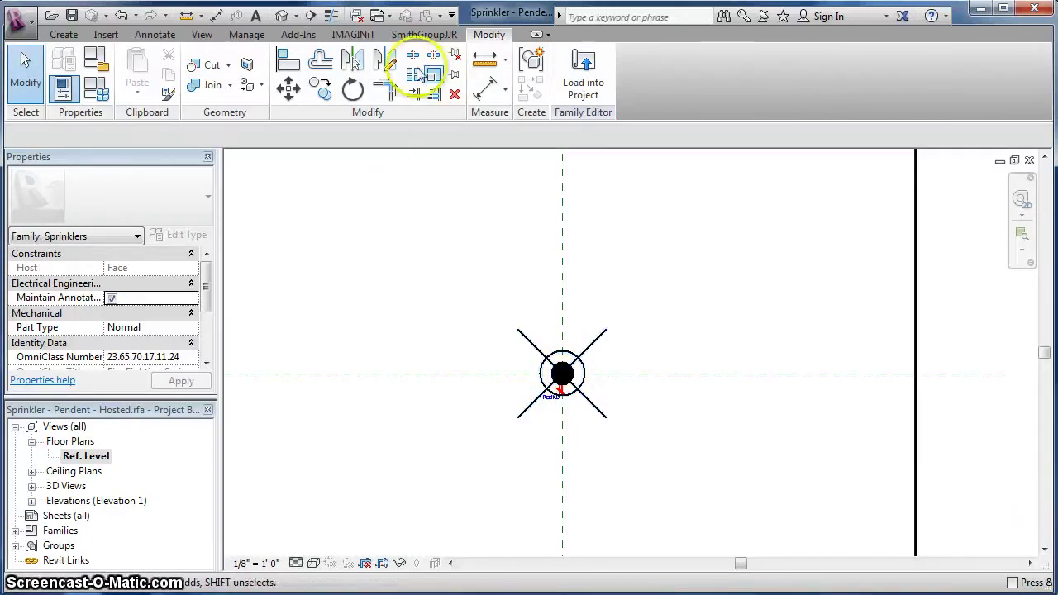
- Switch to the reflected ceiling plan HH-3B-ACP04 and turn on the Generic Annotations category in its visibility overrides
{"action": "left_click", "coordinate": [379, 14]}
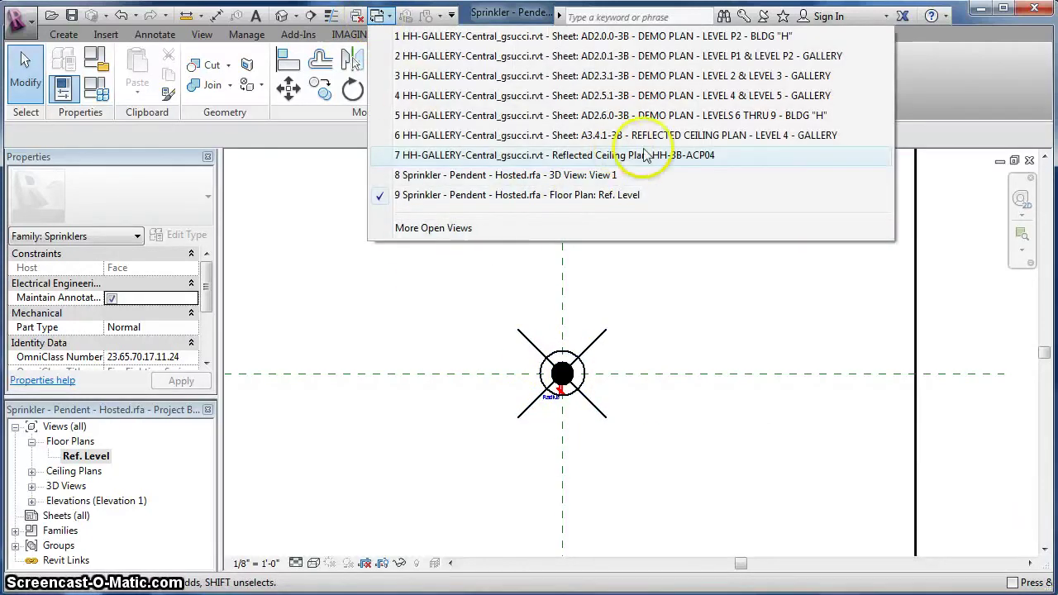
{"action": "left_click", "coordinate": [541, 161]}
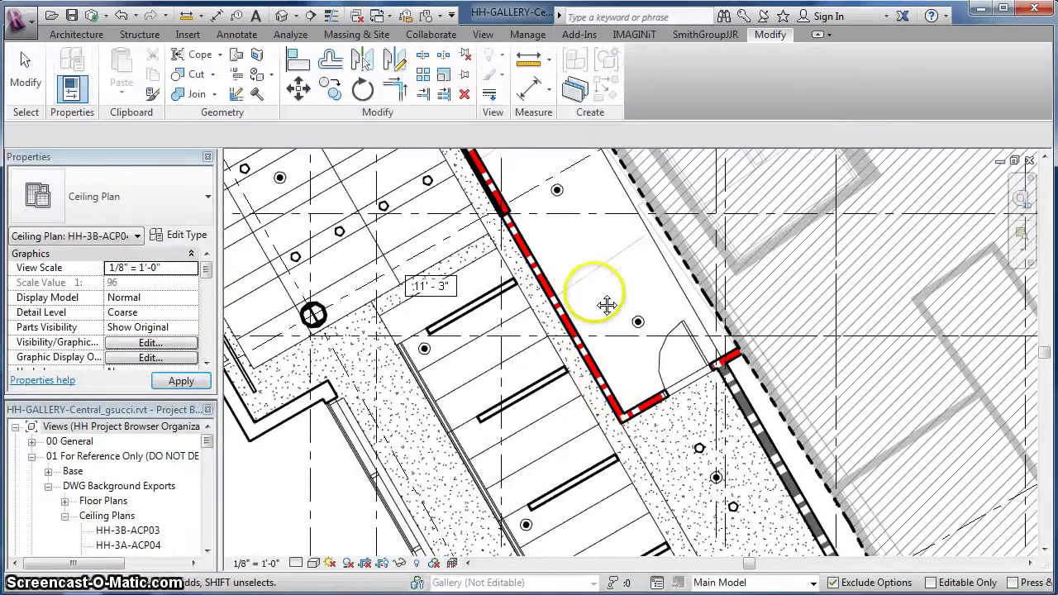
{"action": "key", "text": "v"}
{"action": "key", "text": "g"}
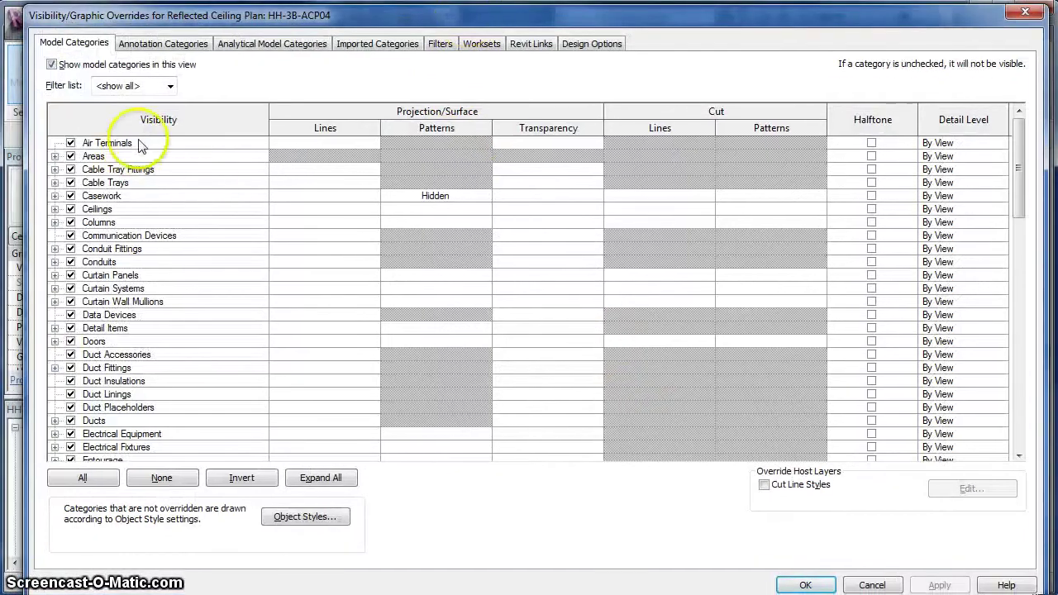
{"action": "left_click", "coordinate": [124, 43]}
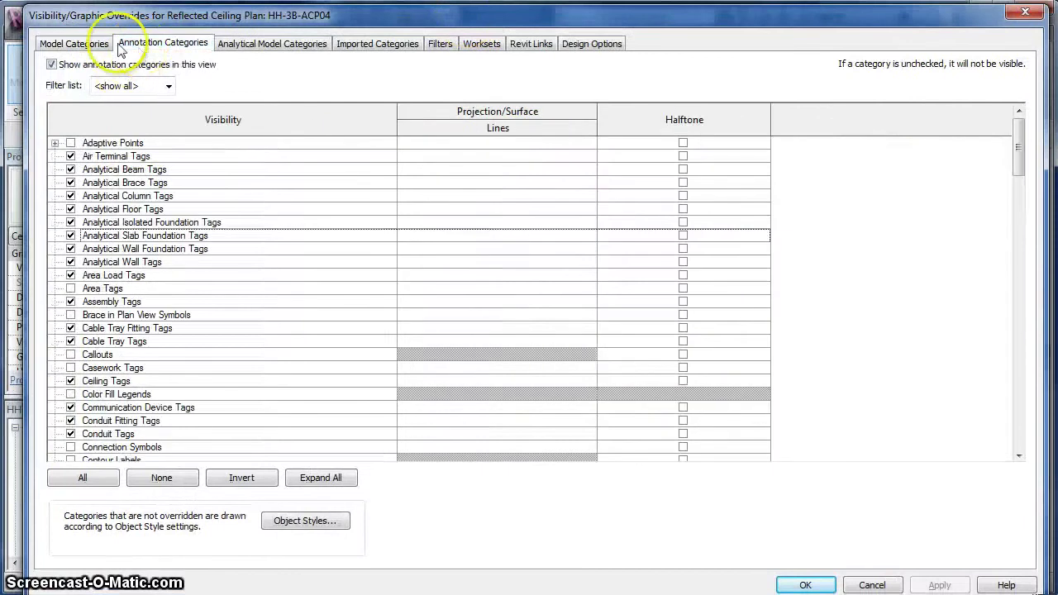
{"action": "left_click", "coordinate": [93, 382]}
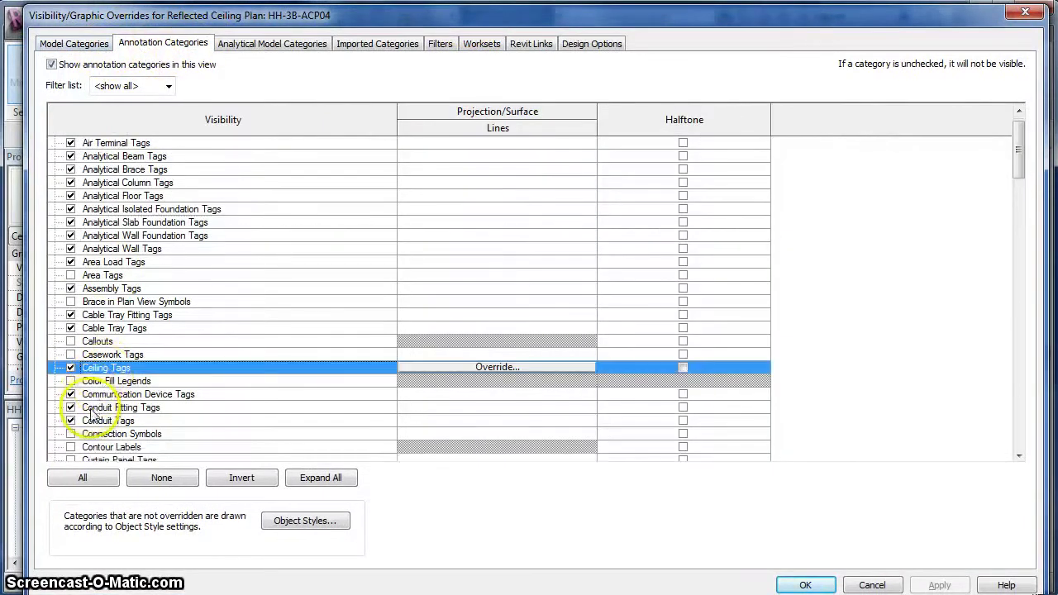
{"action": "key", "text": "g"}
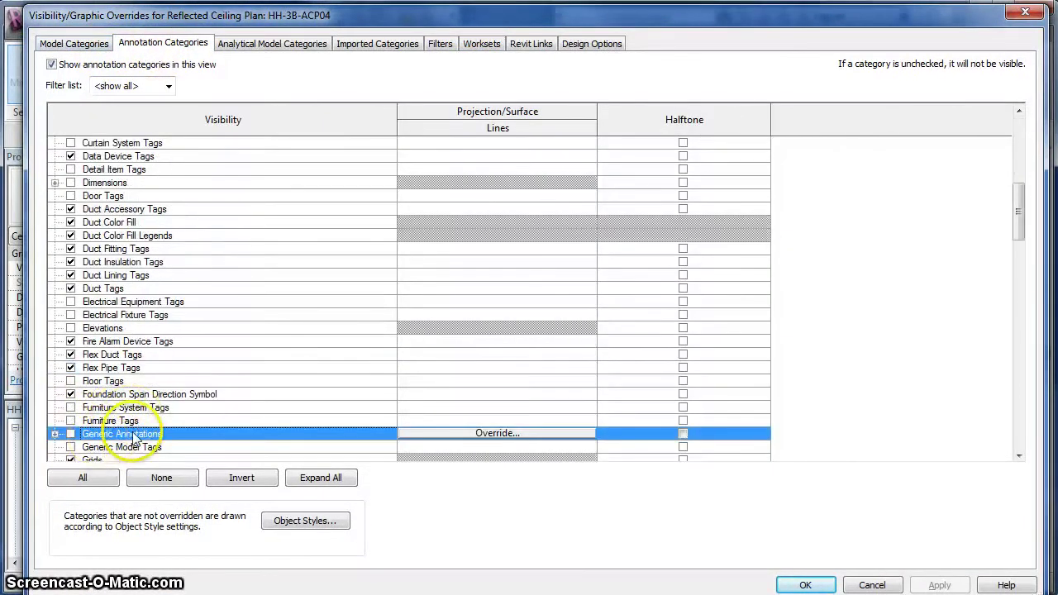
{"action": "scroll", "coordinate": [83, 430], "scroll_direction": "down", "scroll_amount": 1}
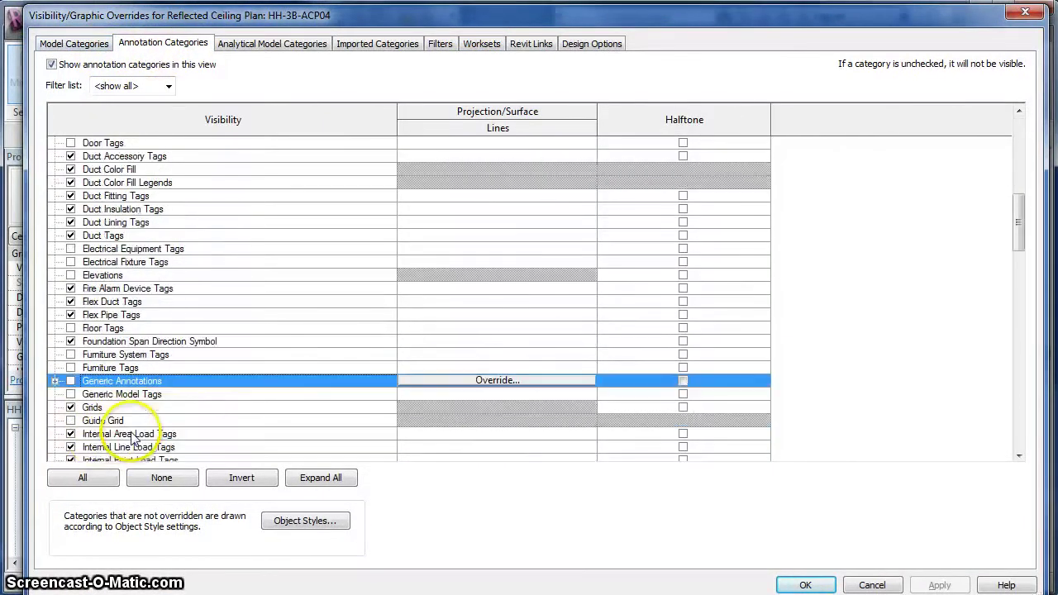
{"action": "left_click", "coordinate": [70, 381]}
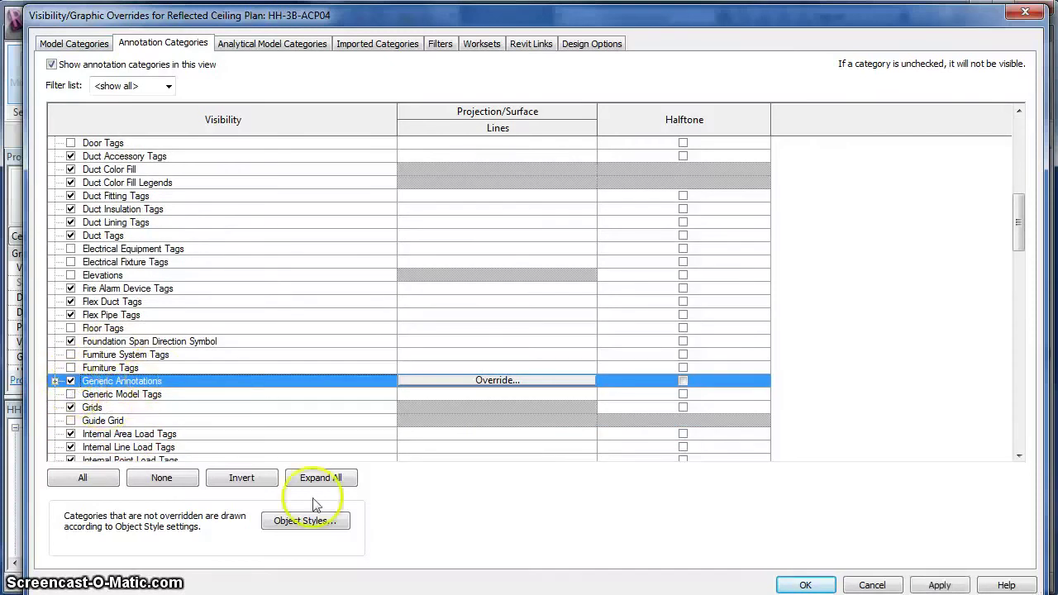
{"action": "left_click", "coordinate": [806, 585]}
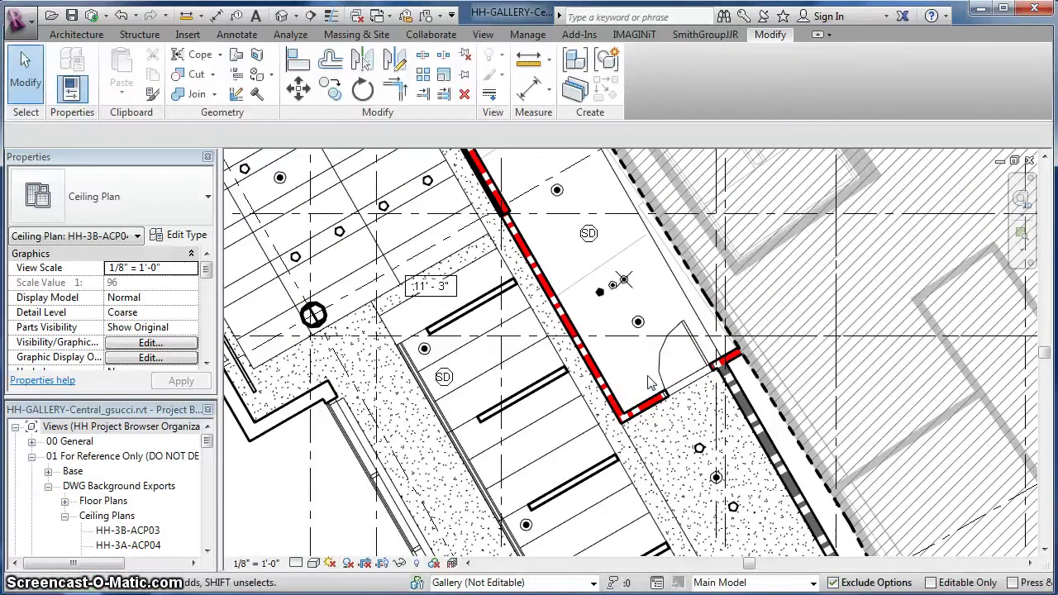
- Examine the sprinkler symbols in the ceiling plan, and review the Sprinklers model category and discipline filter list in the view's visibility overrides
{"action": "left_click", "coordinate": [611, 290]}
{"action": "scroll", "coordinate": [616, 306], "scroll_direction": "up", "scroll_amount": 4}
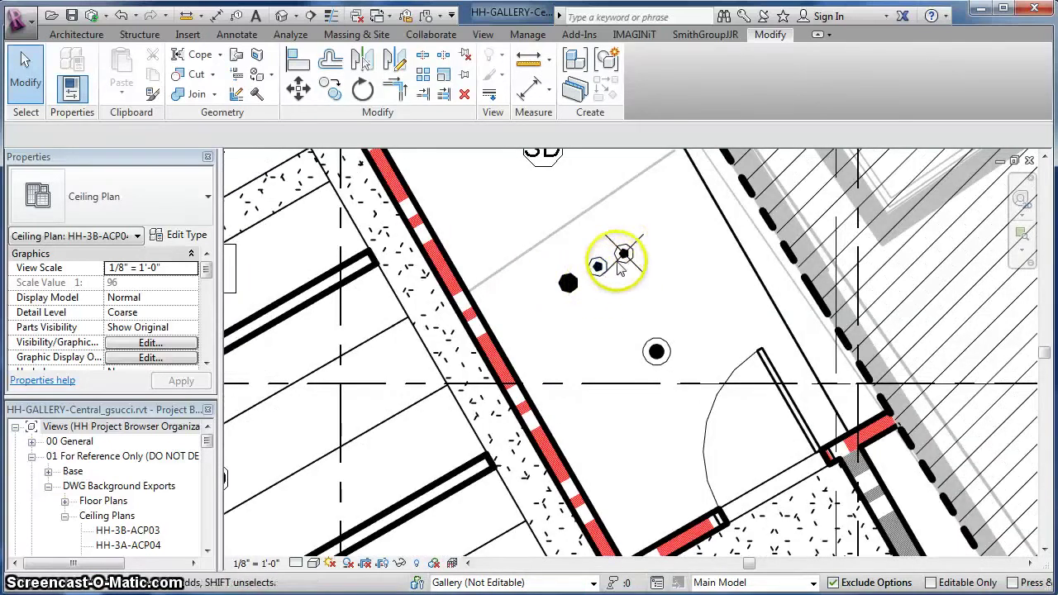
{"action": "scroll", "coordinate": [608, 318], "scroll_direction": "down", "scroll_amount": 3}
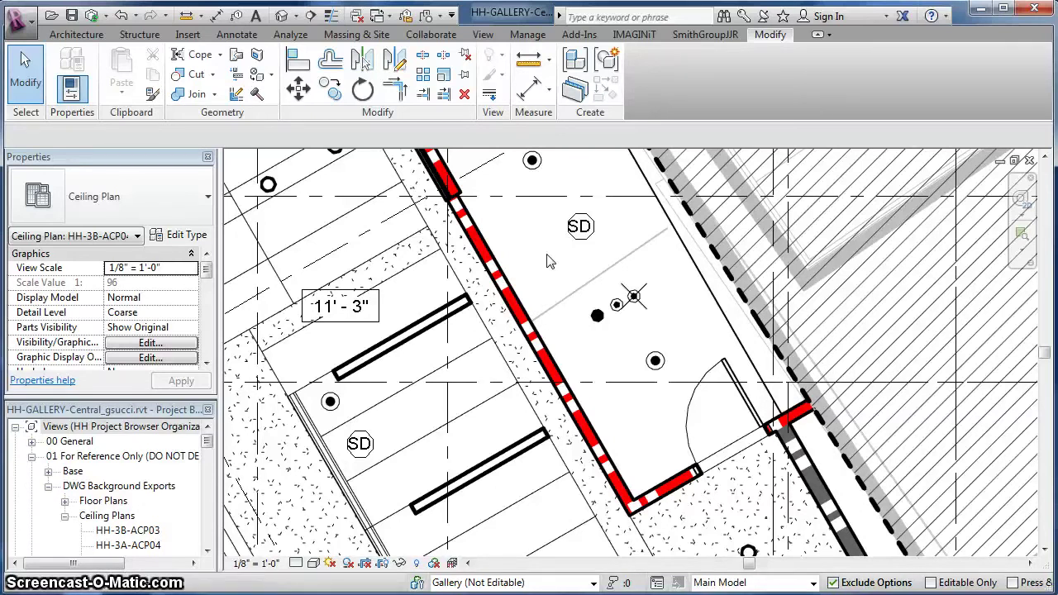
{"action": "key", "text": "v"}
{"action": "key", "text": "g"}
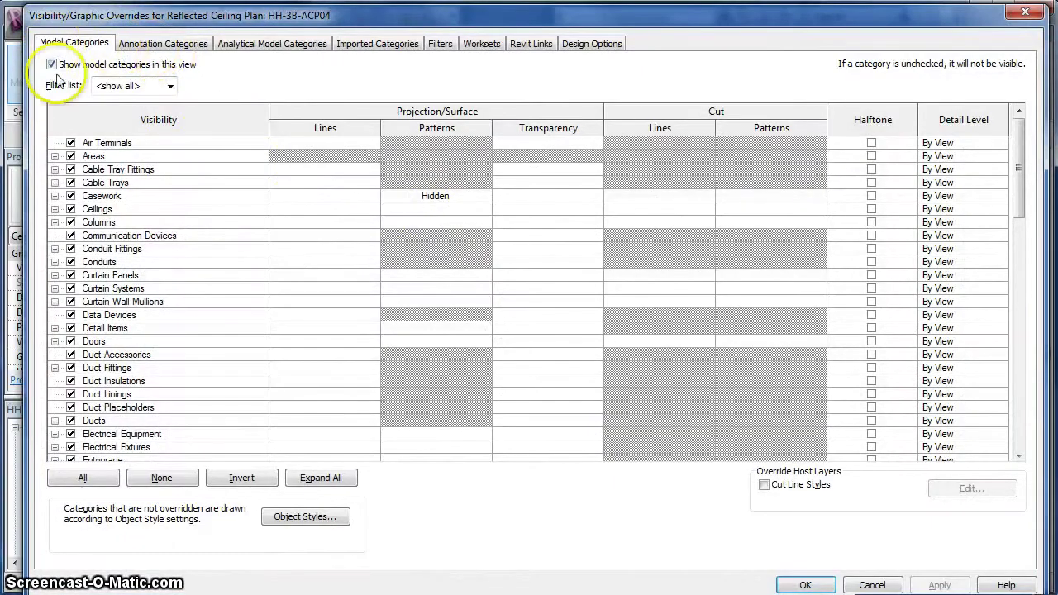
{"action": "left_click", "coordinate": [79, 316]}
{"action": "left_click", "coordinate": [78, 314]}
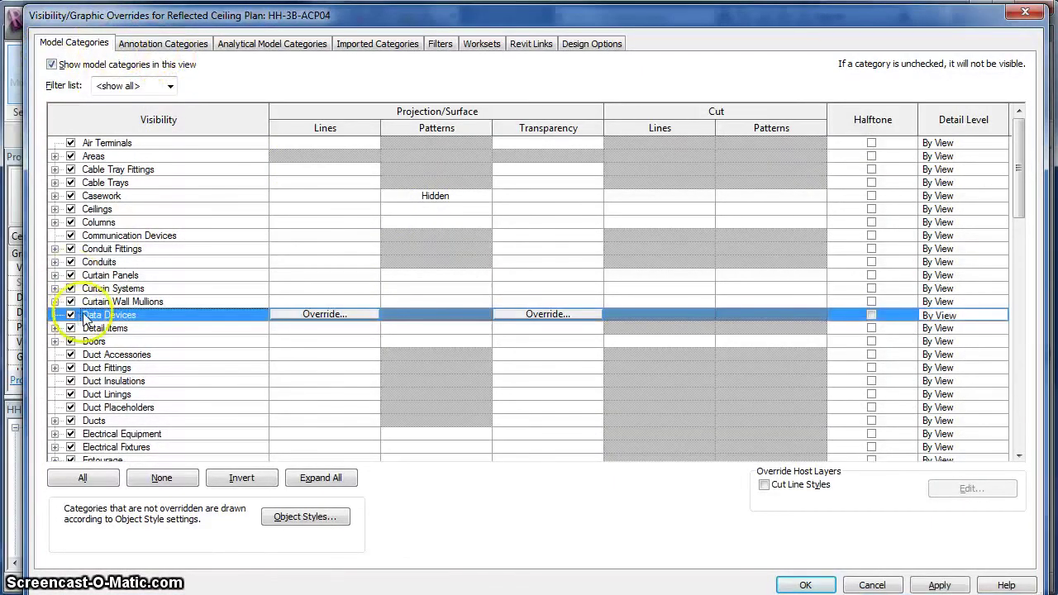
{"action": "key", "text": "s"}
{"action": "key", "text": "p"}
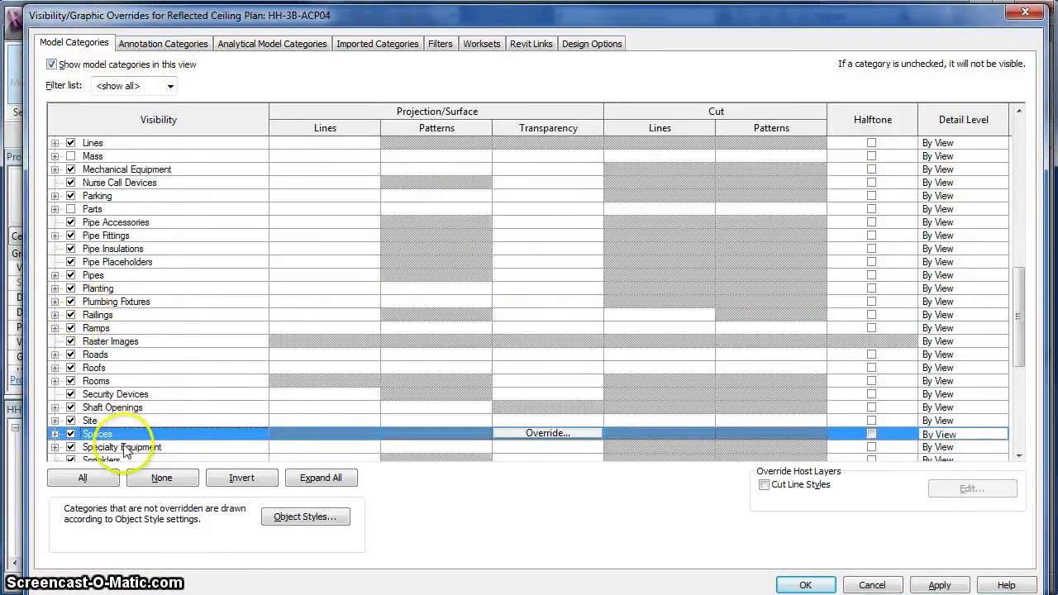
{"action": "scroll", "coordinate": [125, 449], "scroll_direction": "down", "scroll_amount": 1}
{"action": "left_click", "coordinate": [99, 409]}
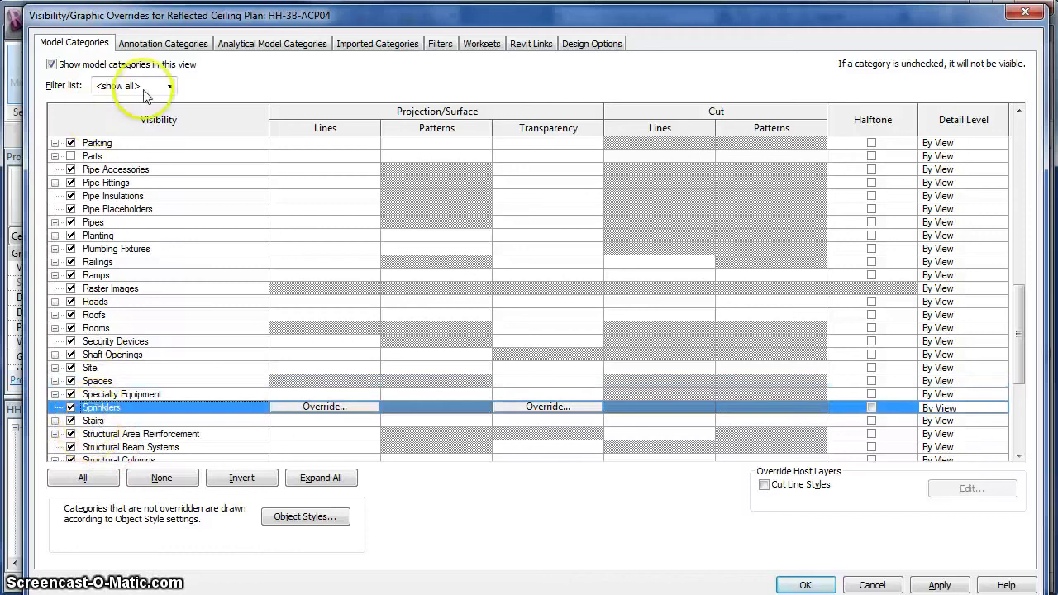
{"action": "left_click", "coordinate": [169, 86]}
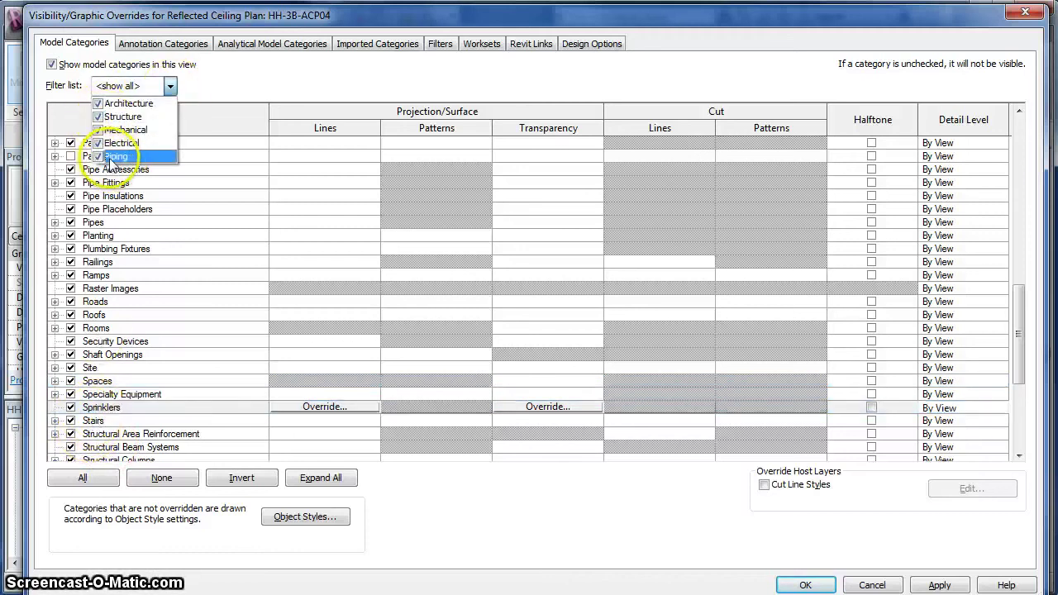
{"action": "left_click", "coordinate": [106, 410]}
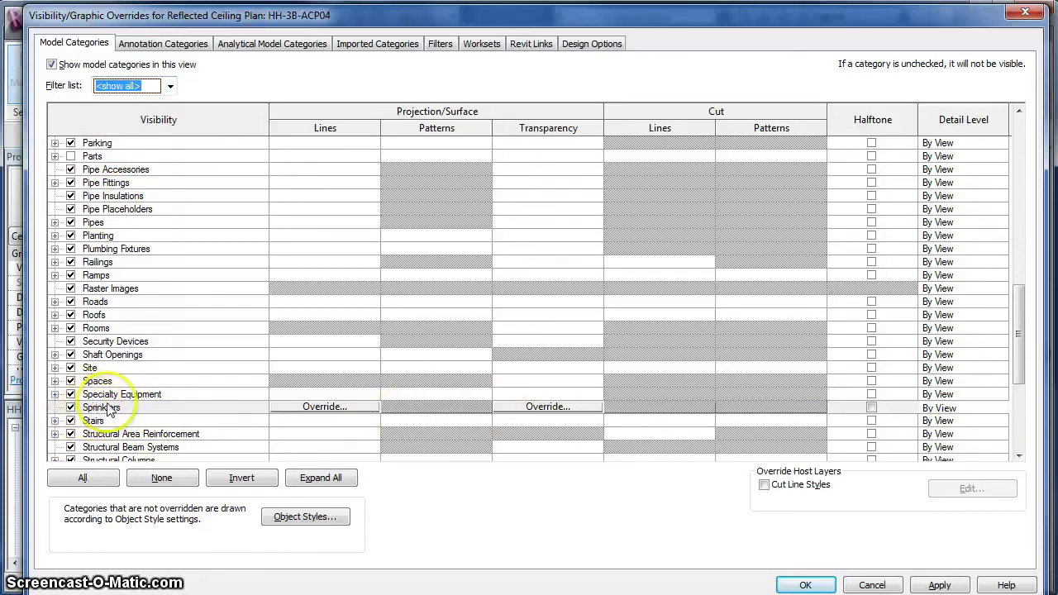
{"action": "left_click", "coordinate": [802, 585]}
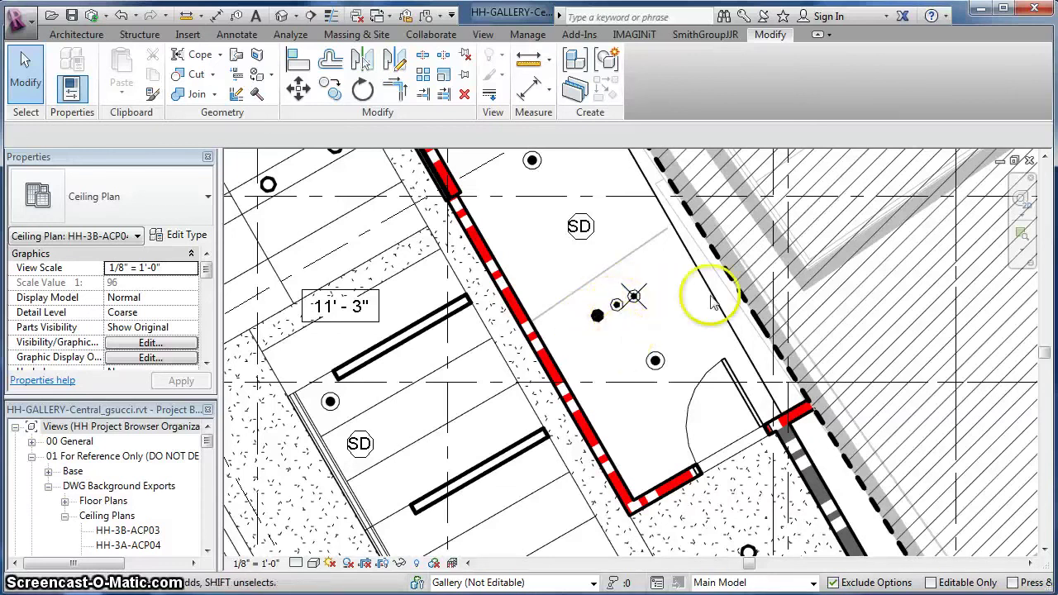
- Compare the pendent sprinkler symbols up close and check the Generic Annotations category and its subcategories in the view's visibility overrides
{"action": "scroll", "coordinate": [587, 371], "scroll_direction": "down", "scroll_amount": 2}
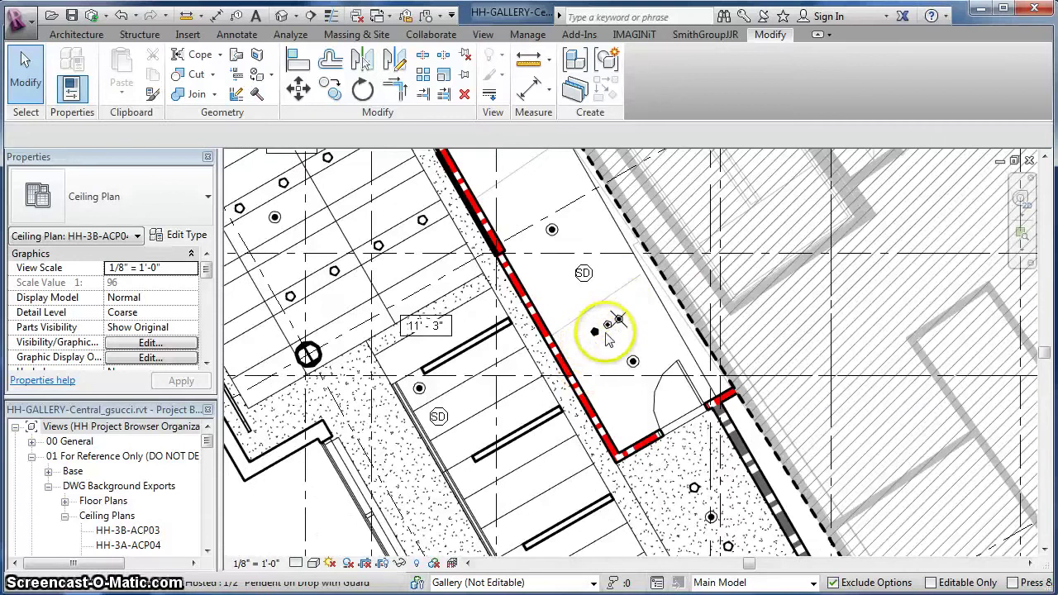
{"action": "scroll", "coordinate": [602, 335], "scroll_direction": "up", "scroll_amount": 3}
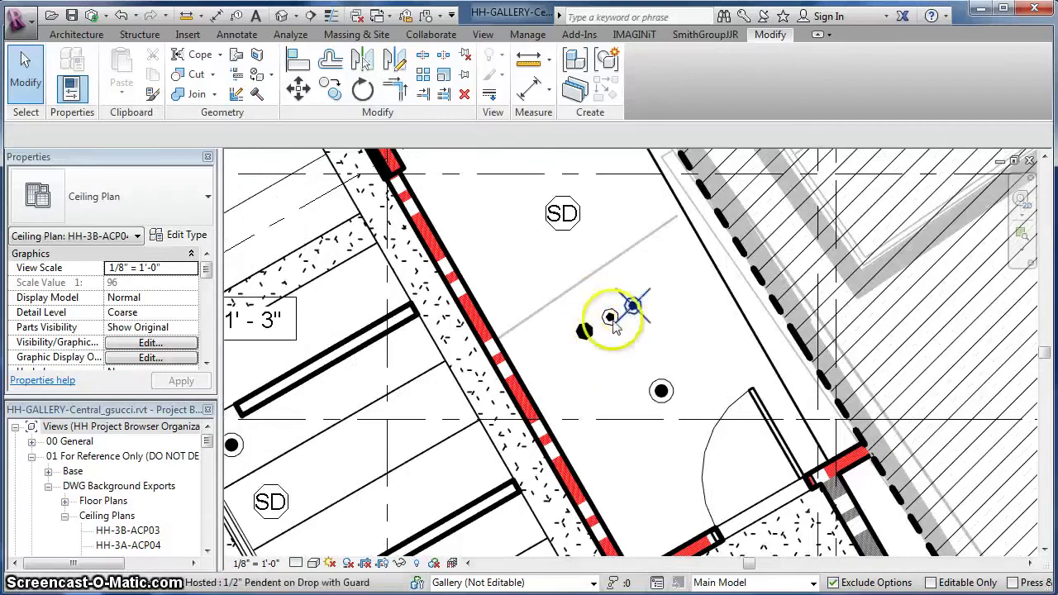
{"action": "key", "text": "v"}
{"action": "key", "text": "g"}
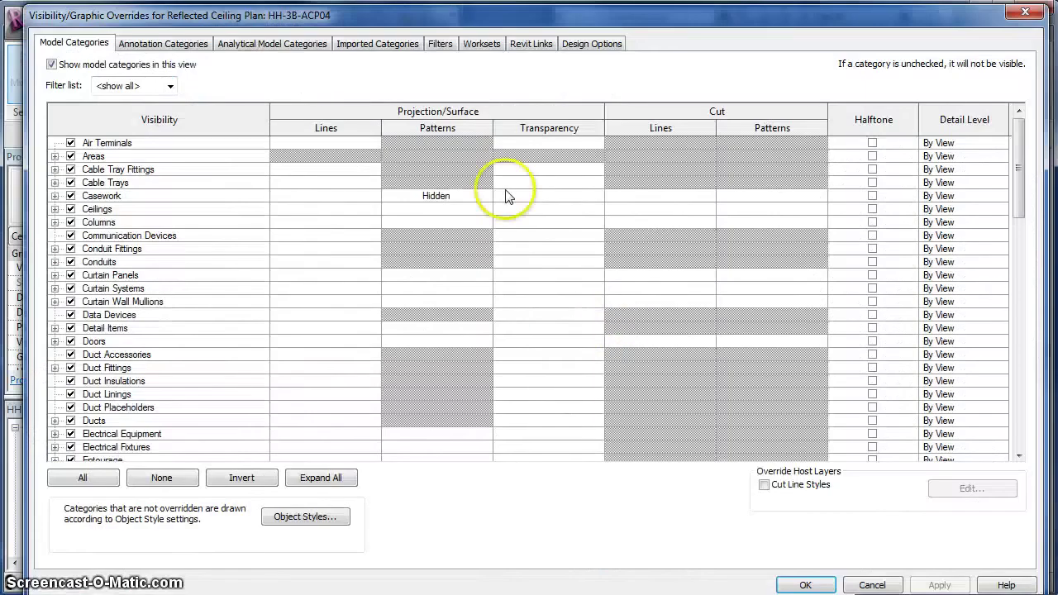
{"action": "scroll", "coordinate": [1022, 237], "scroll_direction": "down", "scroll_amount": 4}
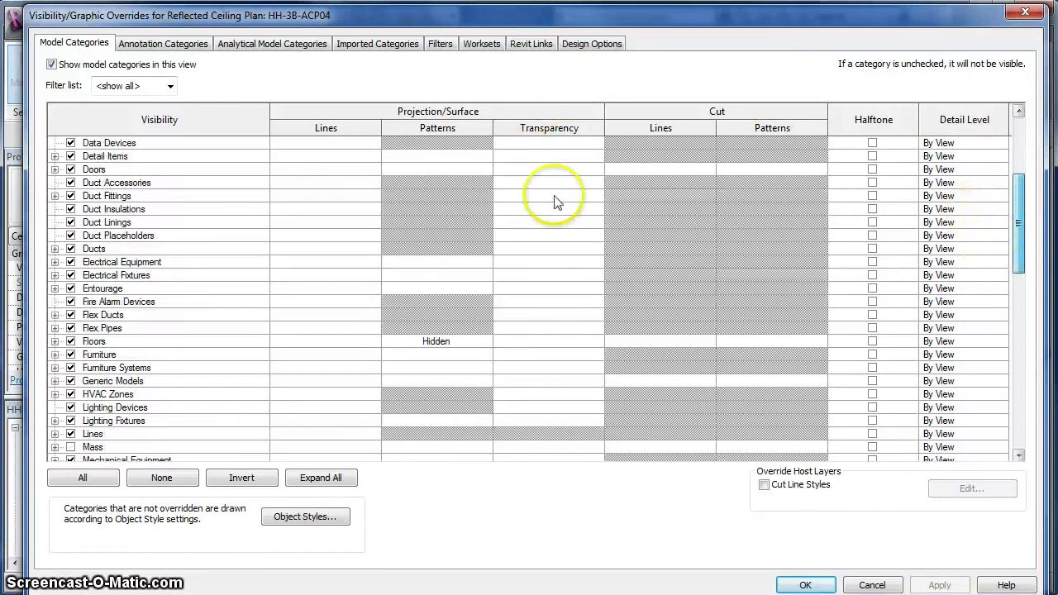
{"action": "left_click", "coordinate": [163, 43]}
{"action": "left_click_drag", "start_coordinate": [1024, 175], "coordinate": [1025, 302]}
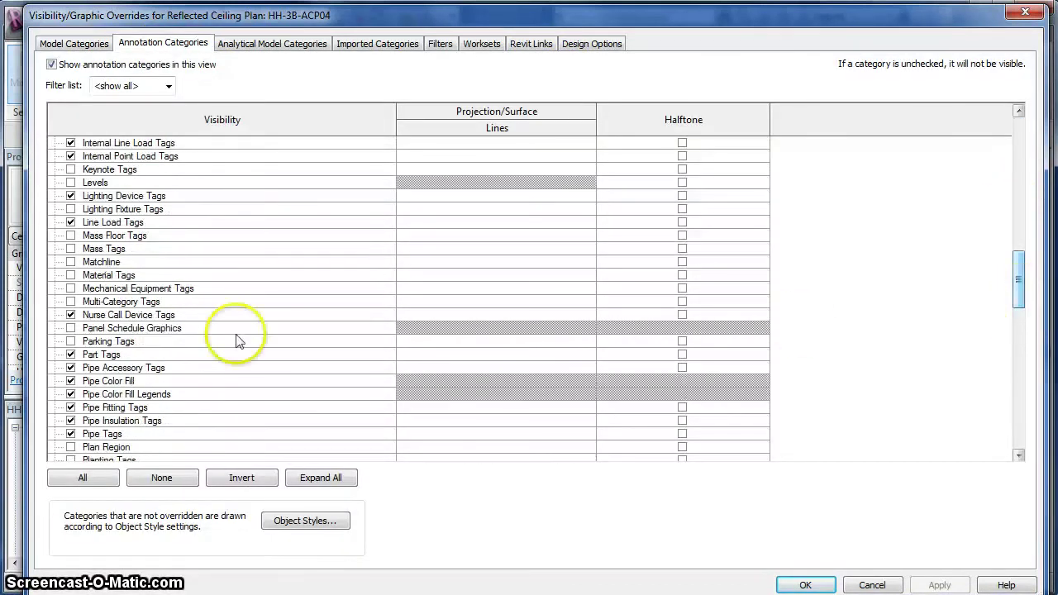
{"action": "scroll", "coordinate": [105, 293], "scroll_direction": "up", "scroll_amount": 3}
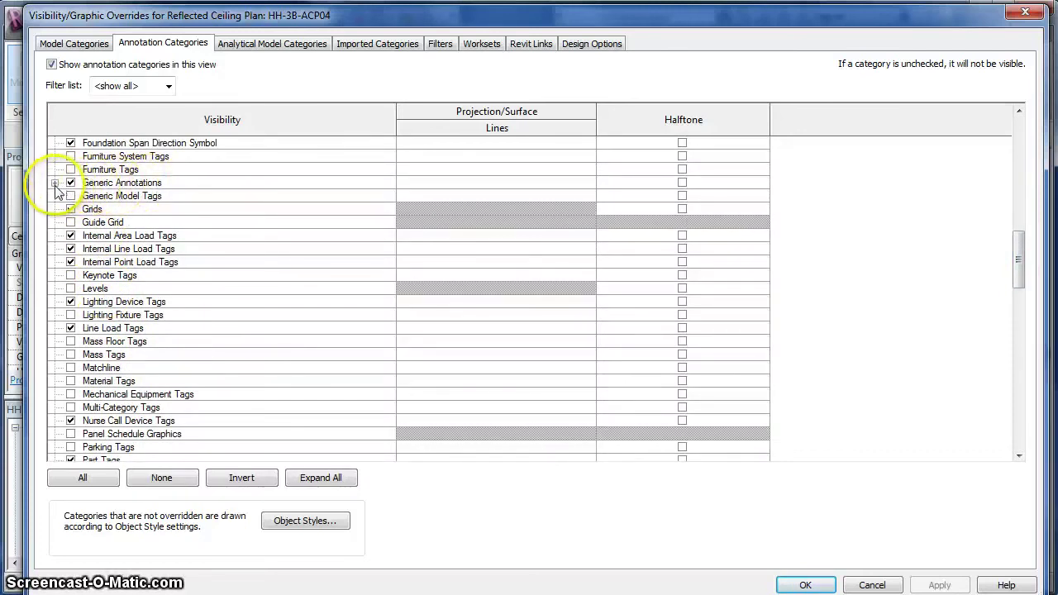
{"action": "left_click", "coordinate": [54, 183]}
{"action": "left_click", "coordinate": [54, 182]}
- Locate the Sprinklers category among the model categories and leave the visibility overrides without changes
{"action": "left_click", "coordinate": [74, 43]}
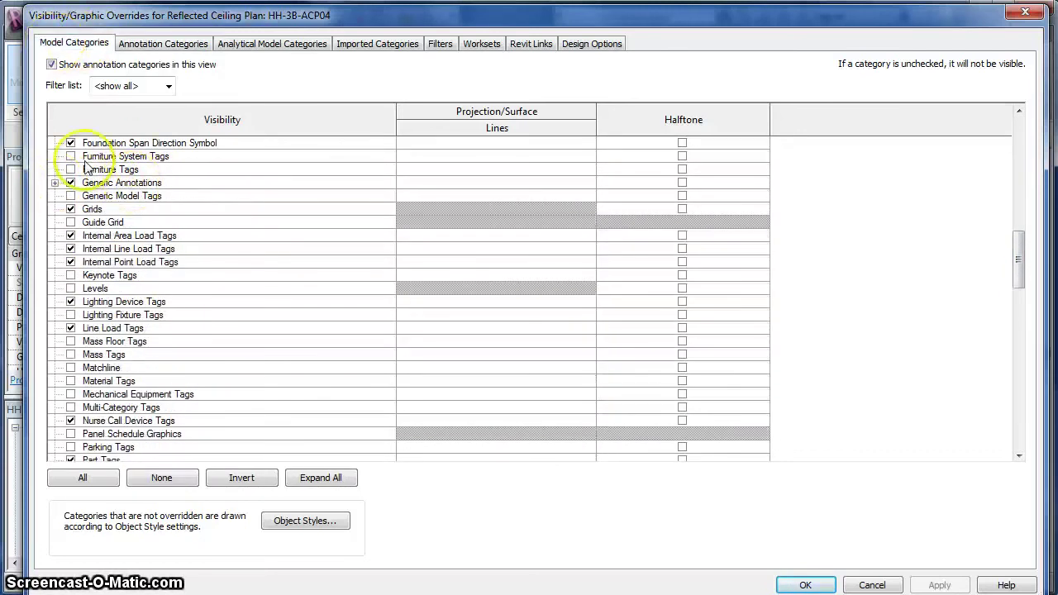
{"action": "left_click", "coordinate": [94, 343]}
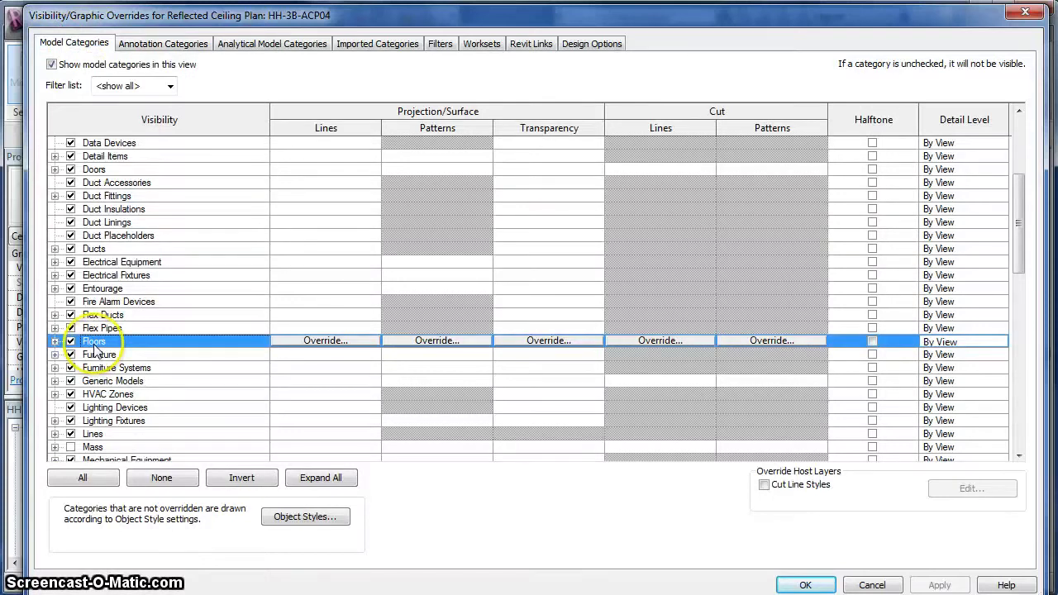
{"action": "key", "text": "s"}
{"action": "key", "text": "p"}
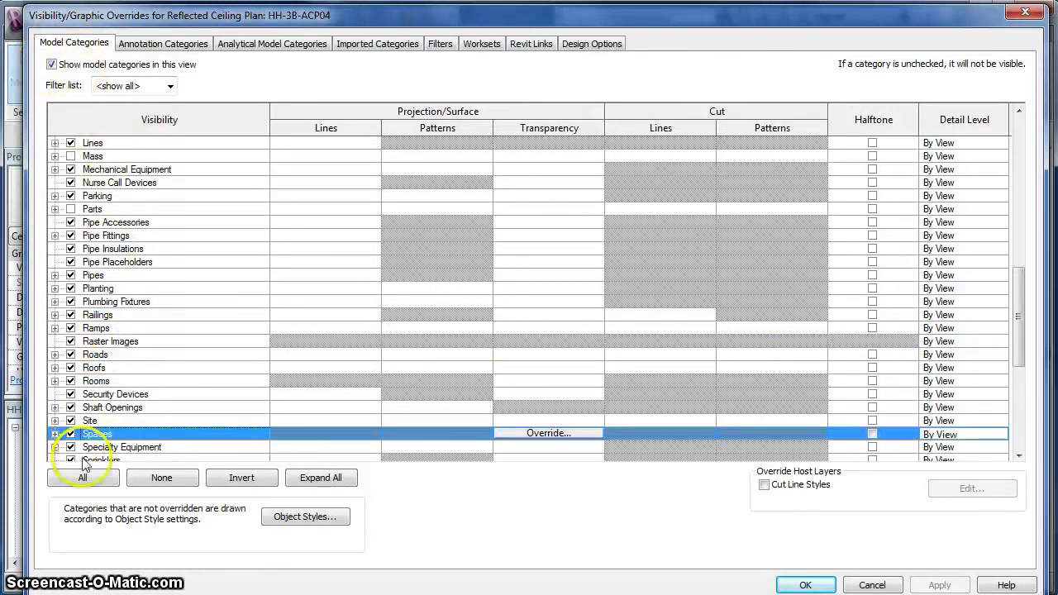
{"action": "scroll", "coordinate": [60, 449], "scroll_direction": "down", "scroll_amount": 2}
{"action": "left_click", "coordinate": [98, 381]}
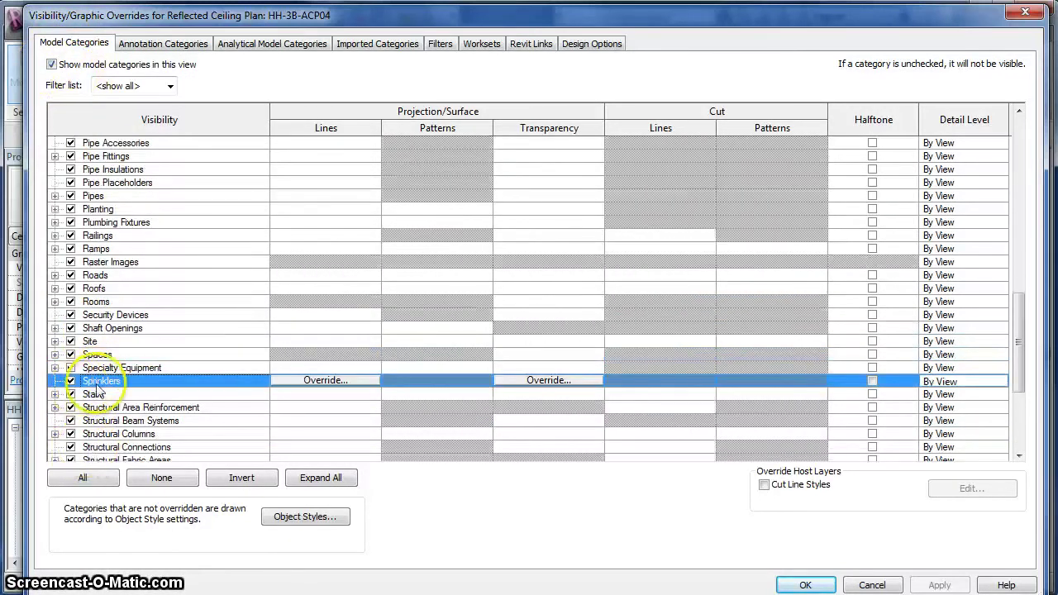
{"action": "left_click", "coordinate": [872, 585]}
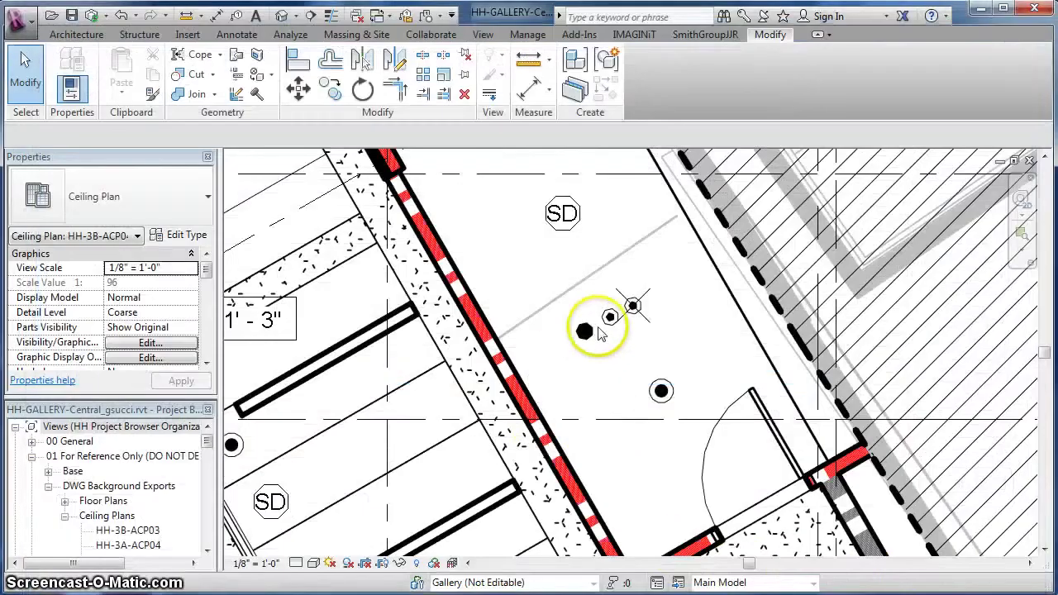
- Delete the three hosted pendent sprinklers placed together below the SD symbol in the ceiling plan
{"action": "left_click", "coordinate": [609, 320]}
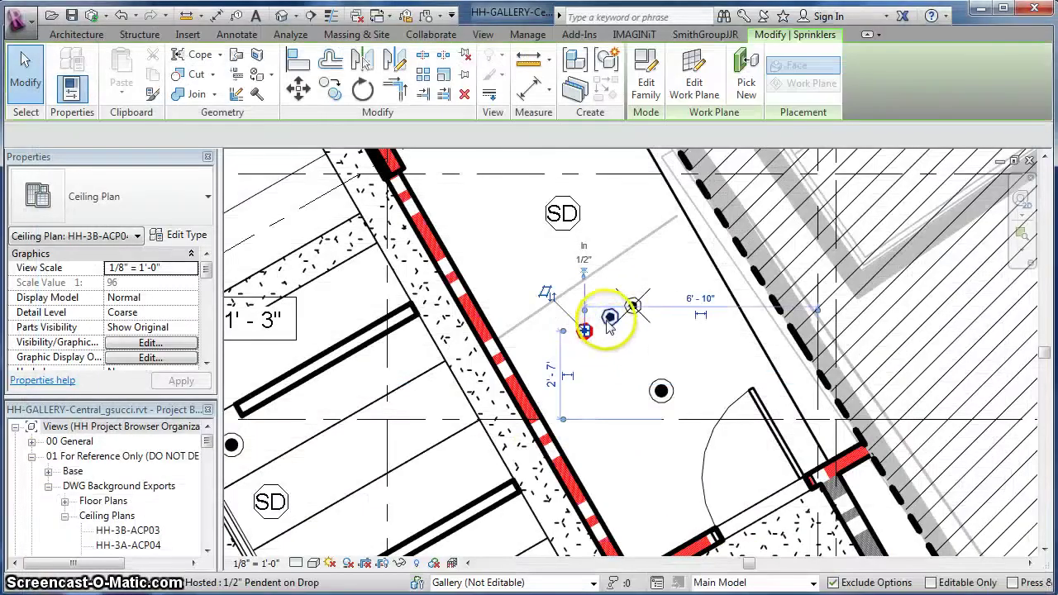
{"action": "left_click", "coordinate": [633, 307]}
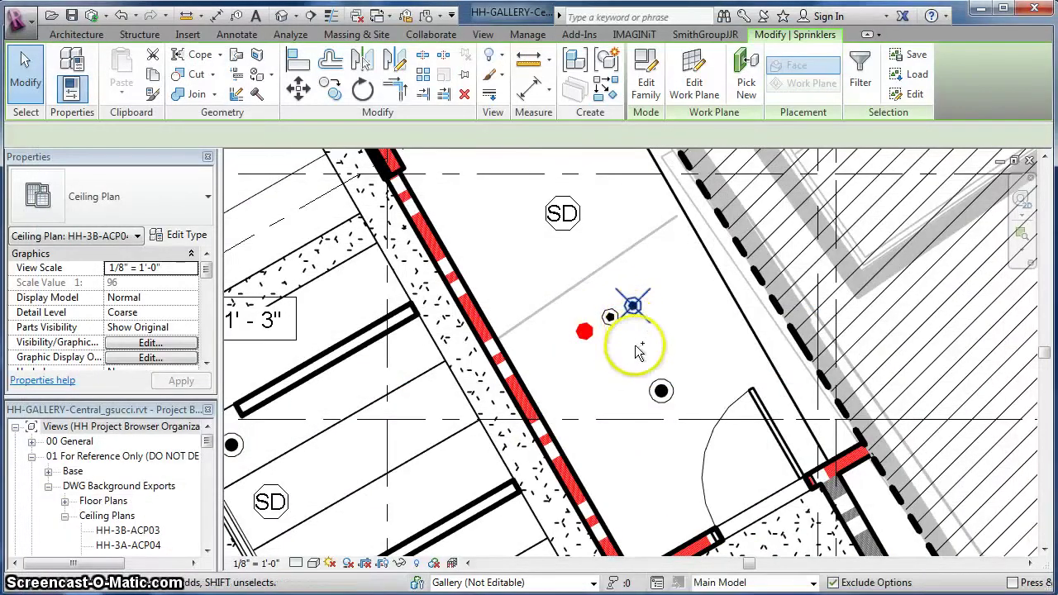
{"action": "left_click", "coordinate": [610, 318]}
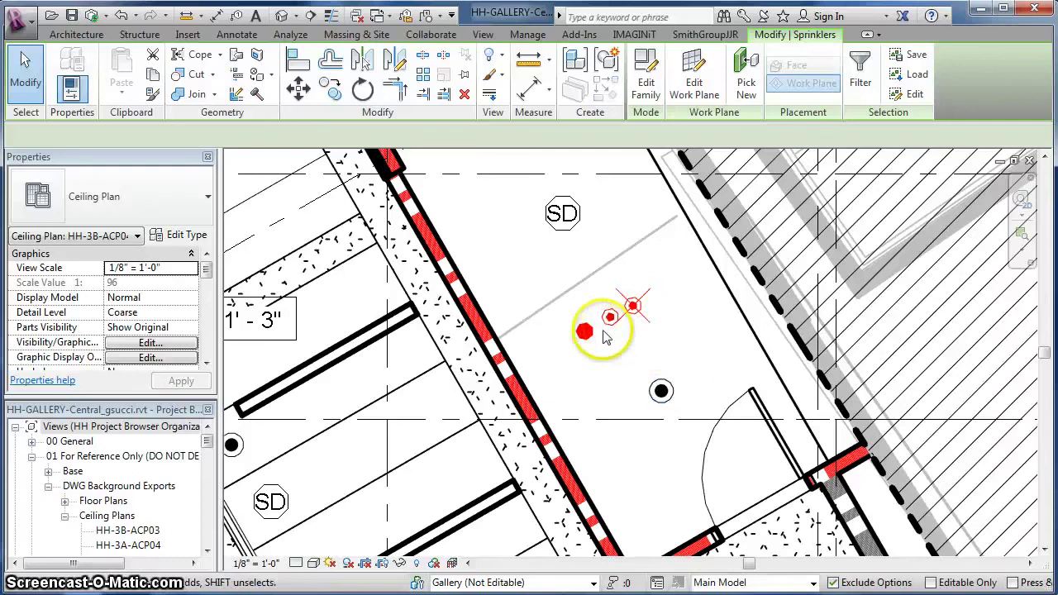
{"action": "key", "text": "Delete"}
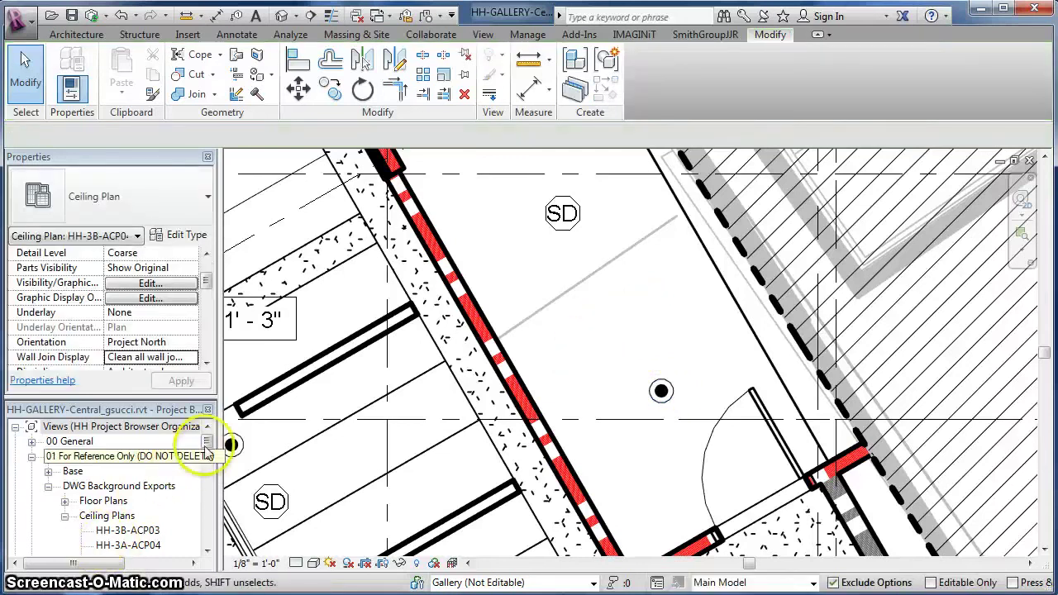
{"action": "left_click_drag", "start_coordinate": [207, 448], "coordinate": [206, 486]}
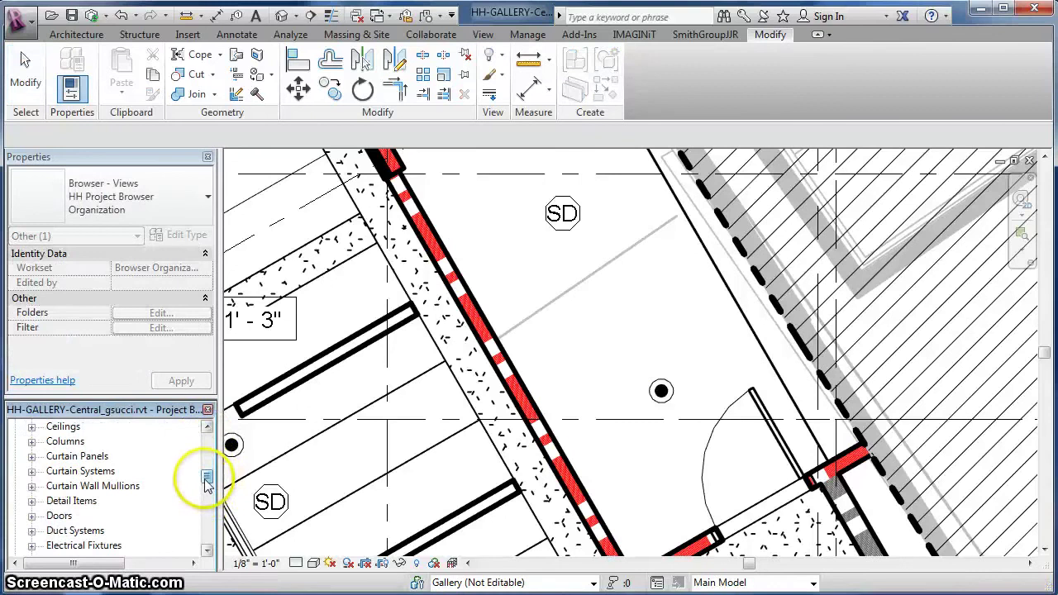
{"action": "left_click", "coordinate": [207, 552]}
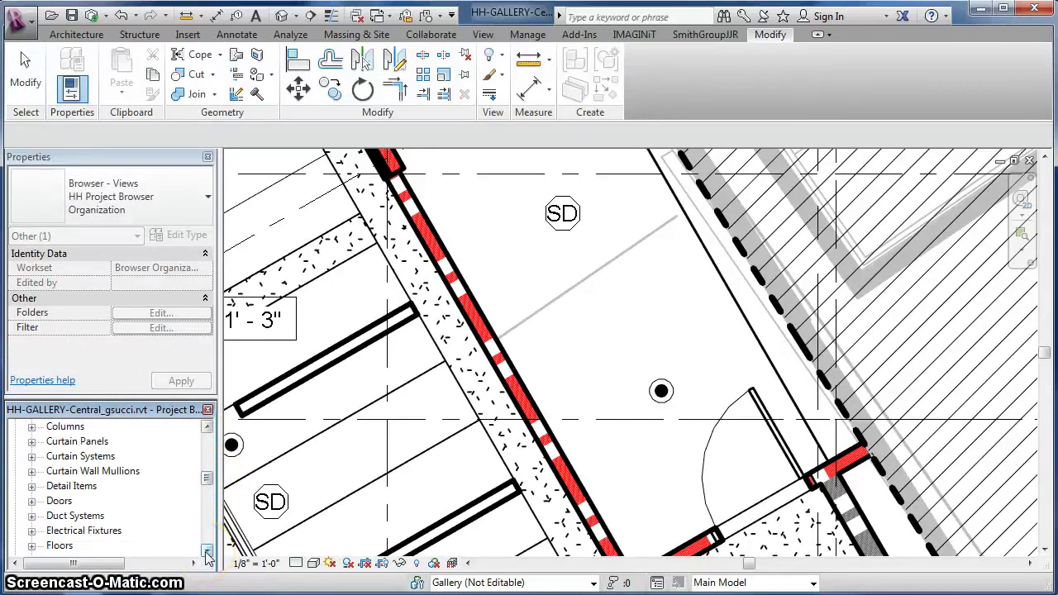
{"action": "left_click", "coordinate": [207, 552]}
{"action": "left_click", "coordinate": [206, 553]}
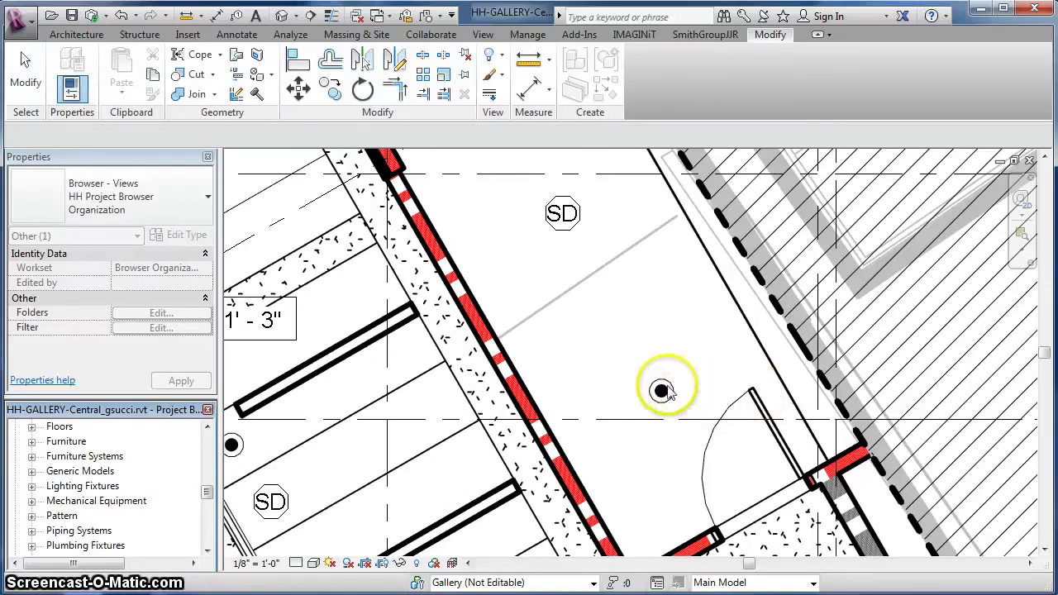
- Change the remaining fully recessed pendent sprinkler beside the door to the type 1/2" Pendent on Drop with Guard
{"action": "left_click", "coordinate": [662, 392]}
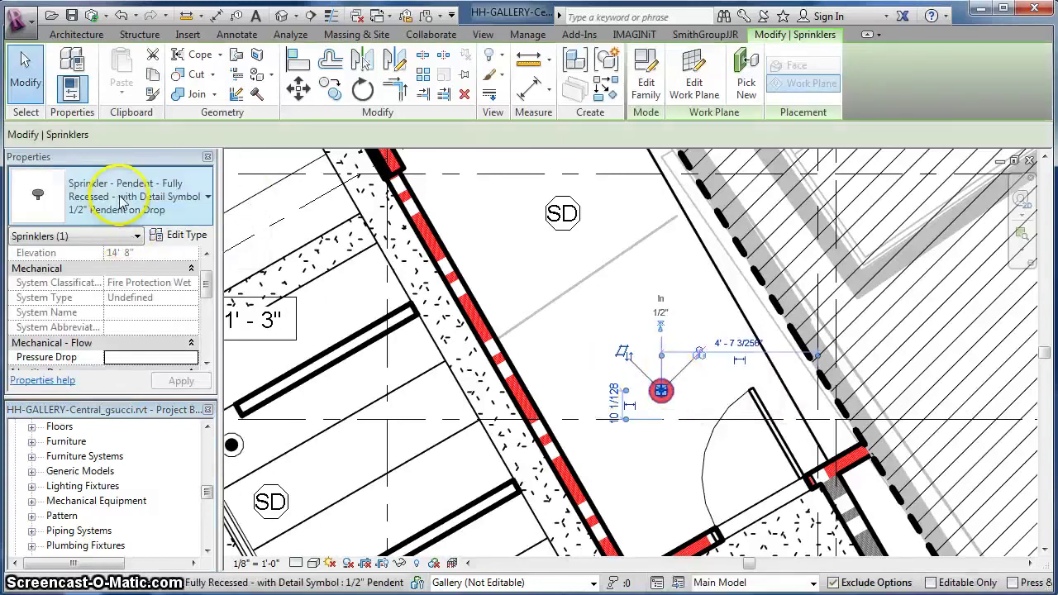
{"action": "left_click", "coordinate": [57, 194]}
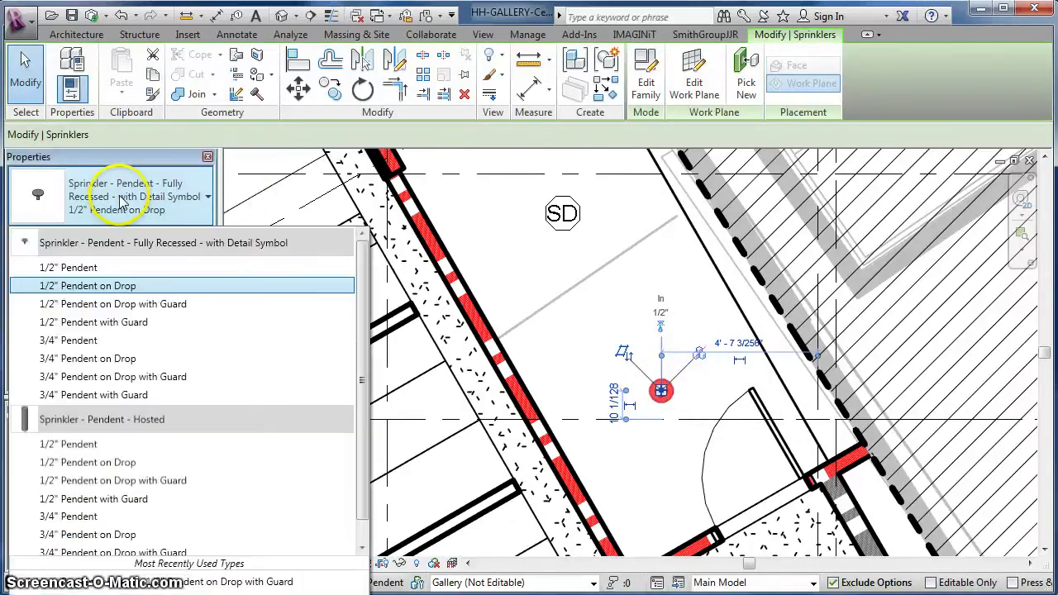
{"action": "left_click", "coordinate": [123, 304]}
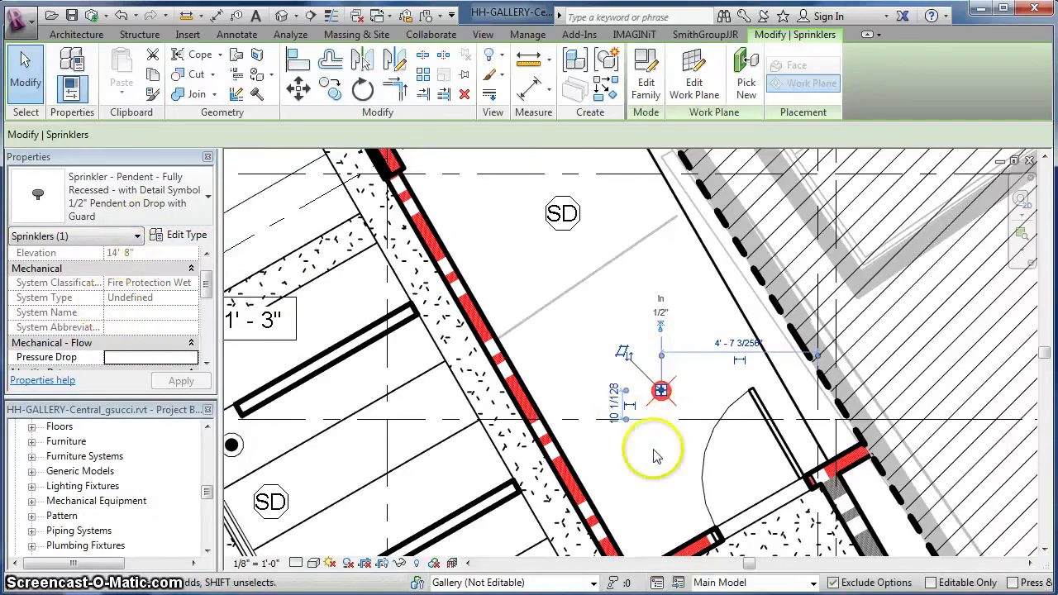
{"action": "left_click", "coordinate": [666, 422]}
{"action": "scroll", "coordinate": [671, 419], "scroll_direction": "up", "scroll_amount": 5}
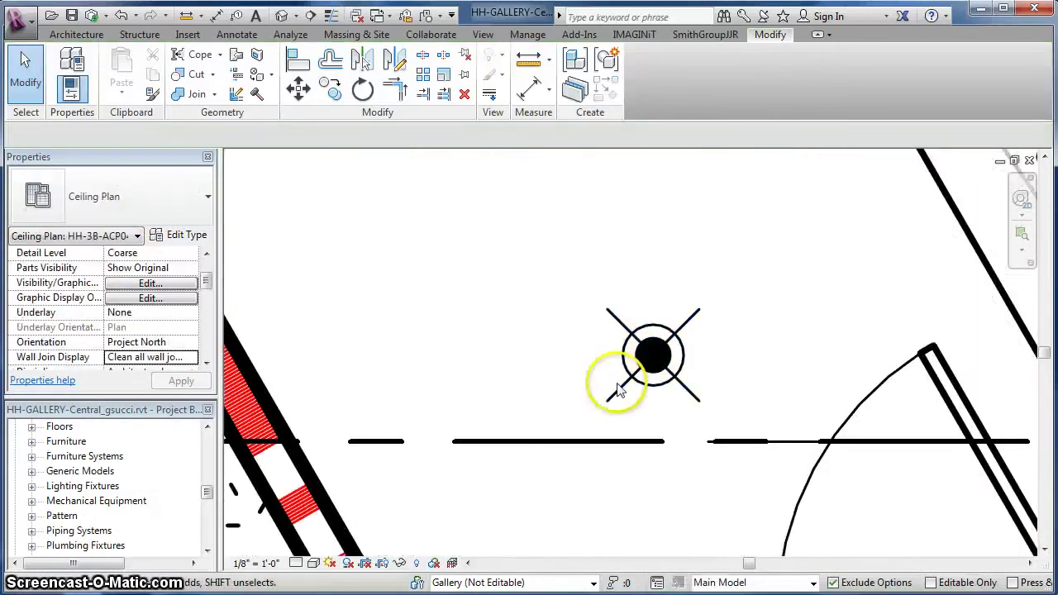
{"action": "scroll", "coordinate": [605, 378], "scroll_direction": "down", "scroll_amount": 4}
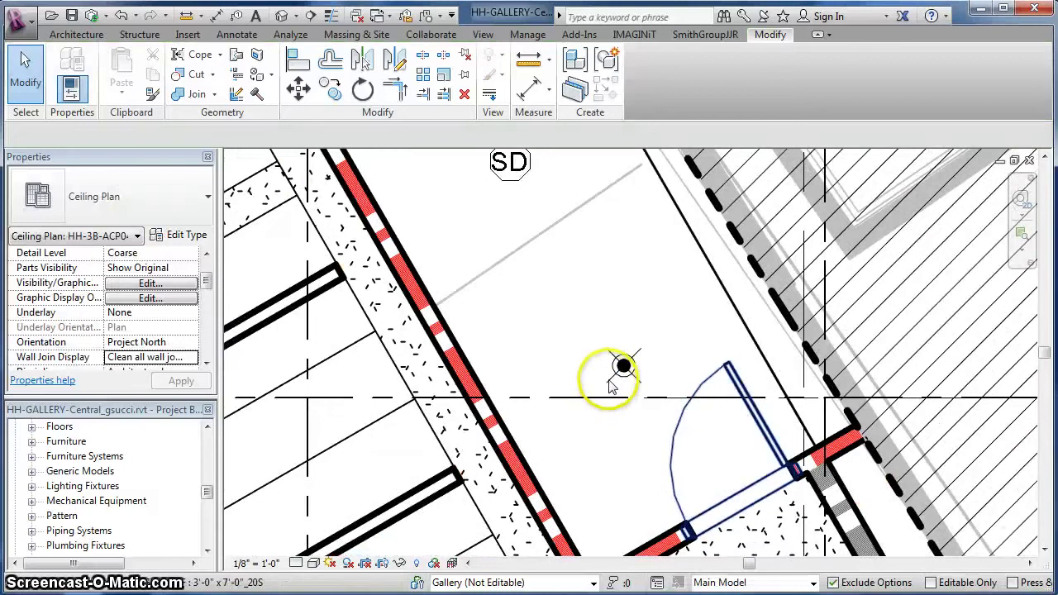
- Open the fully recessed pendent sprinkler's family for editing
{"action": "left_click", "coordinate": [623, 385]}
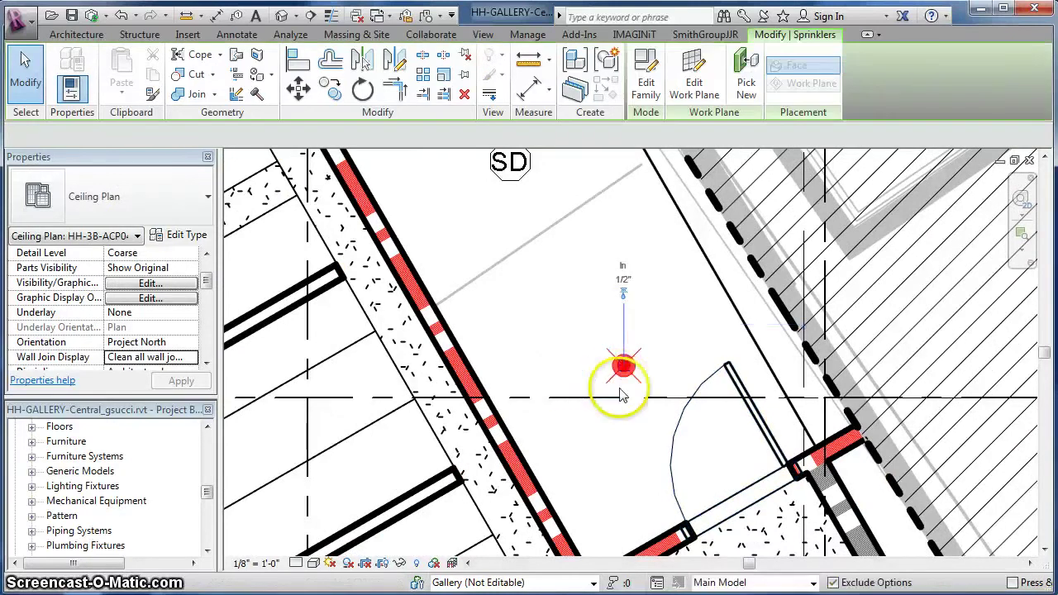
{"action": "scroll", "coordinate": [624, 389], "scroll_direction": "up", "scroll_amount": 3}
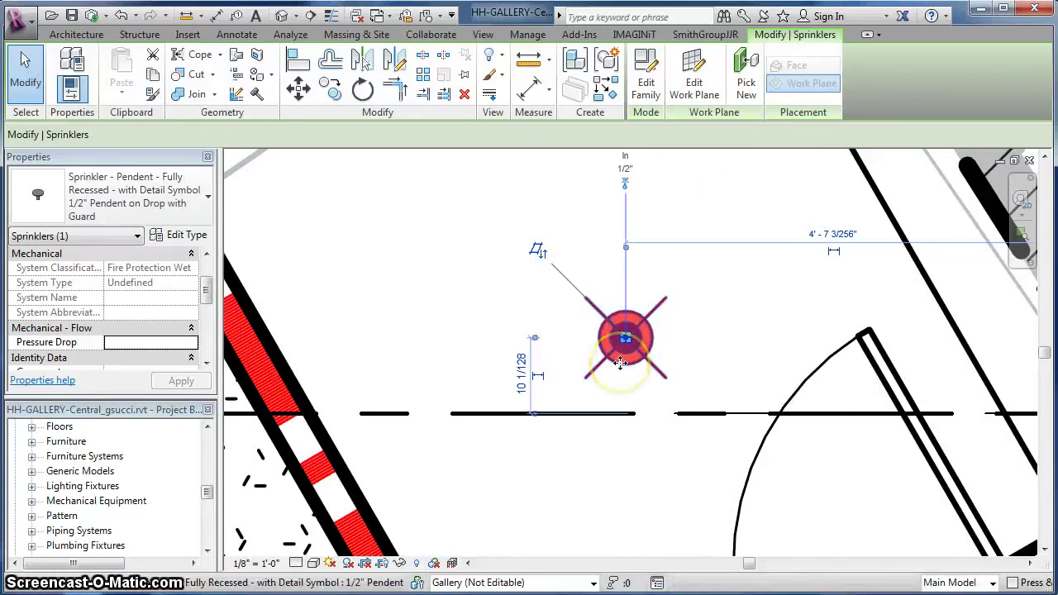
{"action": "double_click", "coordinate": [620, 363]}
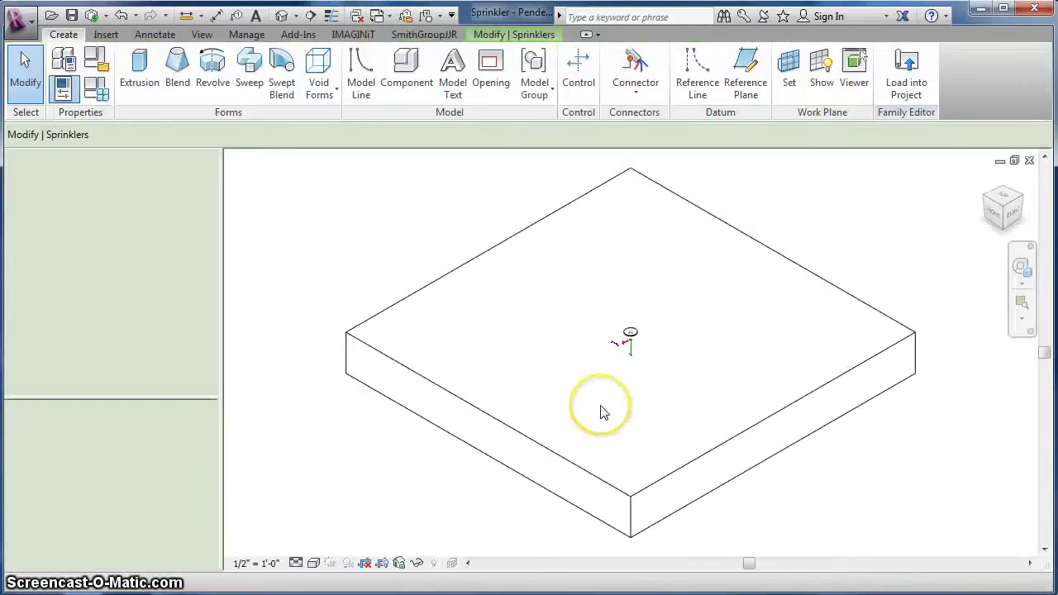
- Check the view-specific visibility settings of the escutcheon disc extrusion and leave them without changes
{"action": "left_click", "coordinate": [558, 339]}
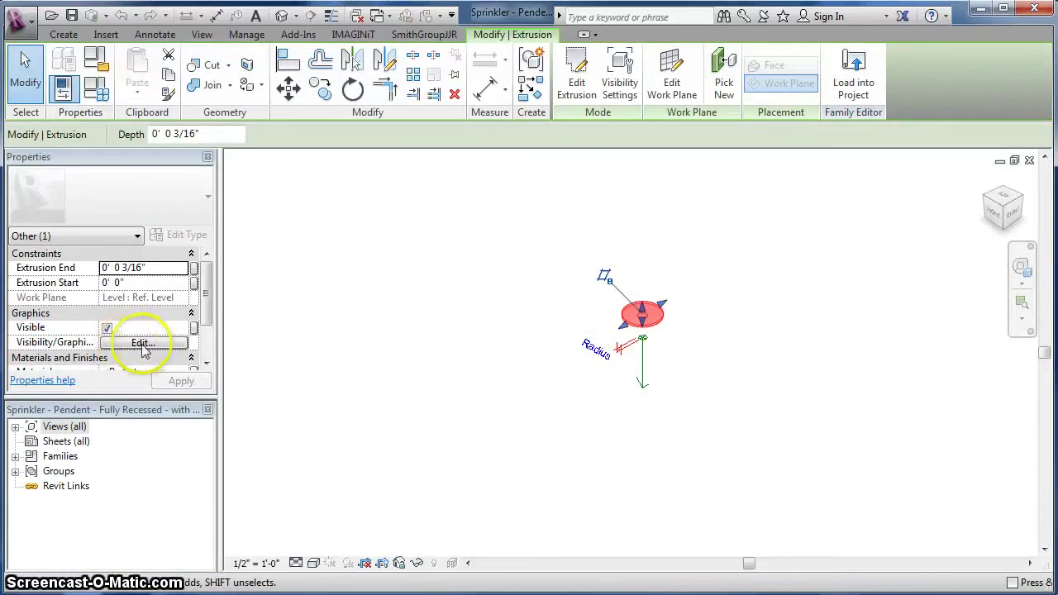
{"action": "left_click", "coordinate": [137, 343]}
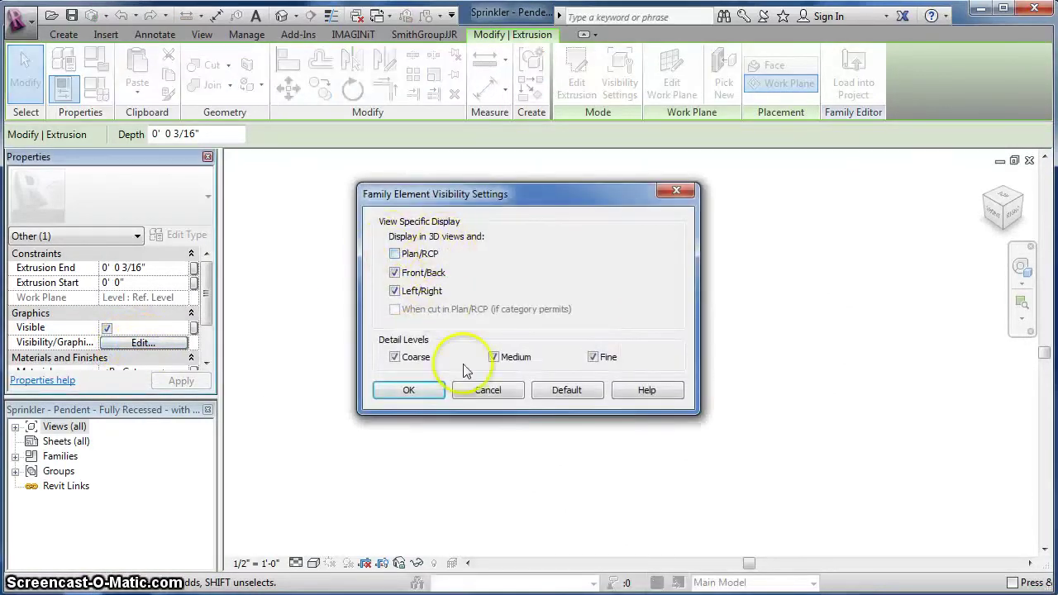
{"action": "left_click", "coordinate": [487, 390]}
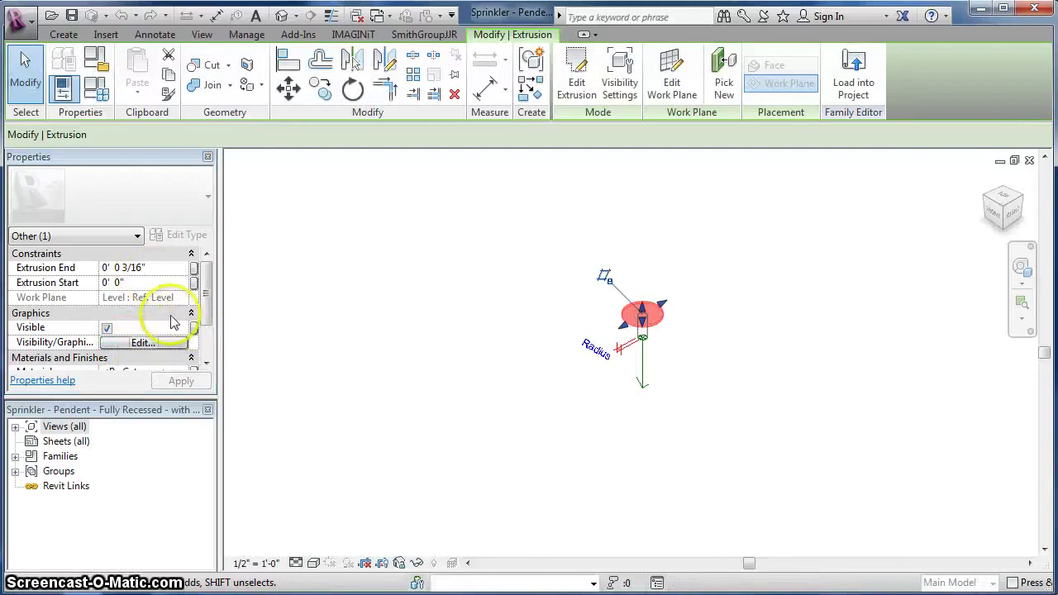
- Open the family's Ref. Level floor plan at the sprinkler symbol
{"action": "double_click", "coordinate": [64, 427]}
{"action": "left_click", "coordinate": [69, 441]}
{"action": "double_click", "coordinate": [69, 442]}
{"action": "double_click", "coordinate": [85, 457]}
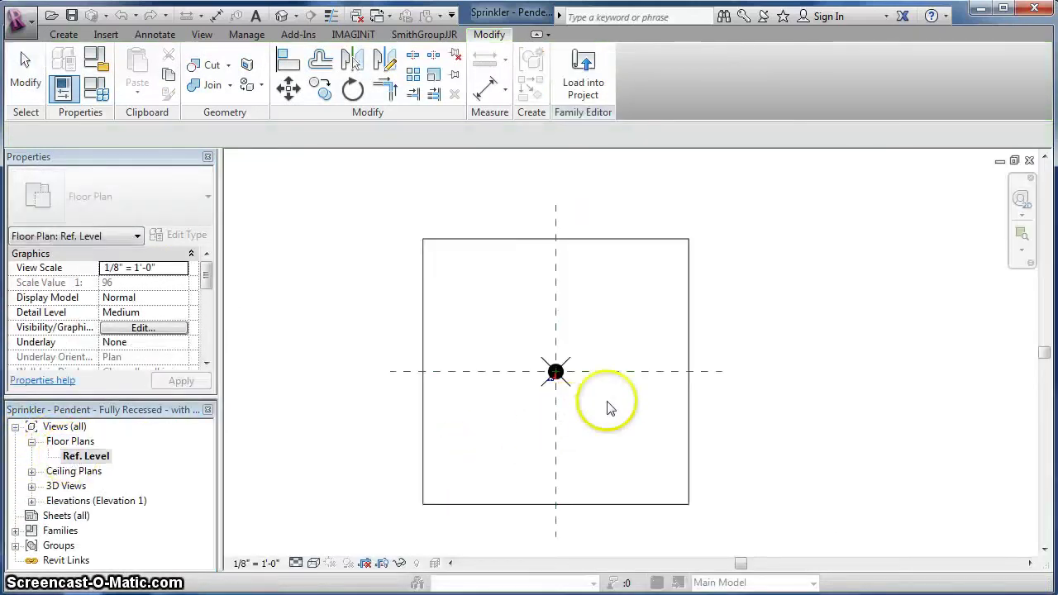
{"action": "scroll", "coordinate": [554, 388], "scroll_direction": "up", "scroll_amount": 3}
{"action": "scroll", "coordinate": [526, 382], "scroll_direction": "up", "scroll_amount": 1}
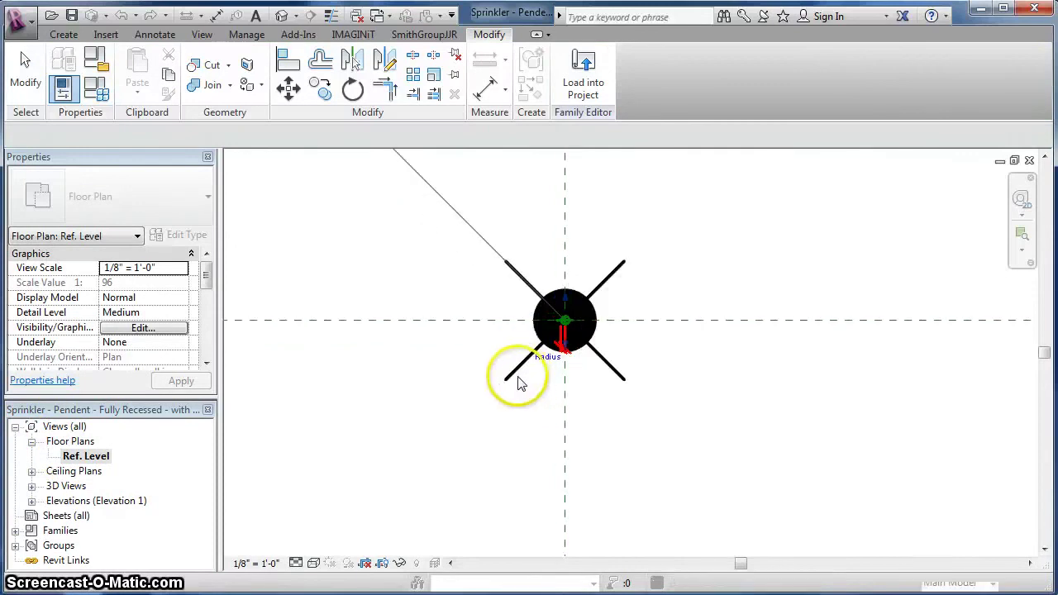
- Examine the nested detail item symbol at the reference plane intersection, including its type and label parameter
{"action": "left_click", "coordinate": [516, 381]}
{"action": "left_click", "coordinate": [524, 284]}
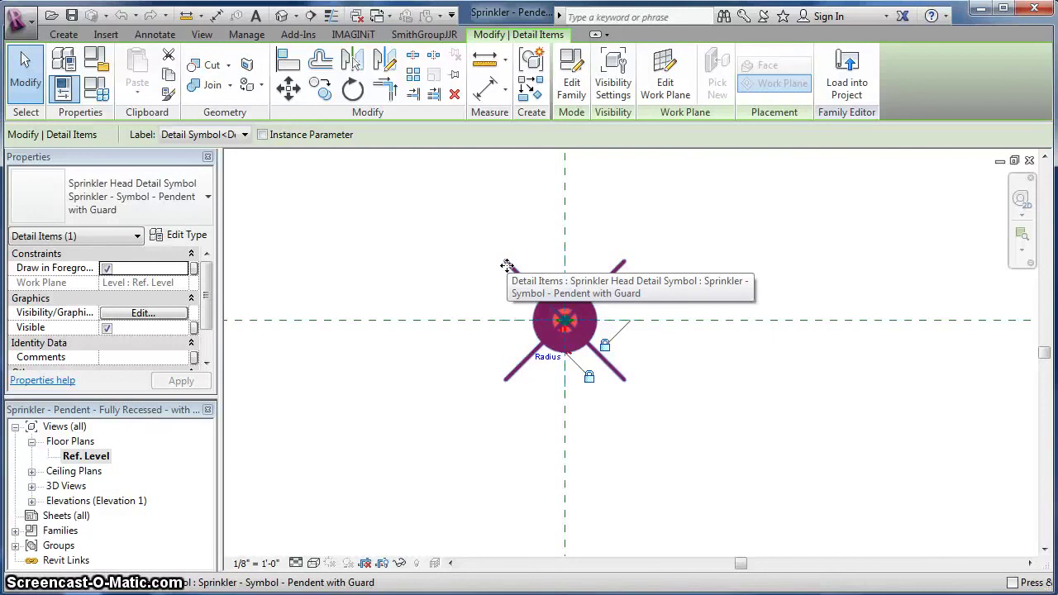
{"action": "left_click", "coordinate": [406, 421]}
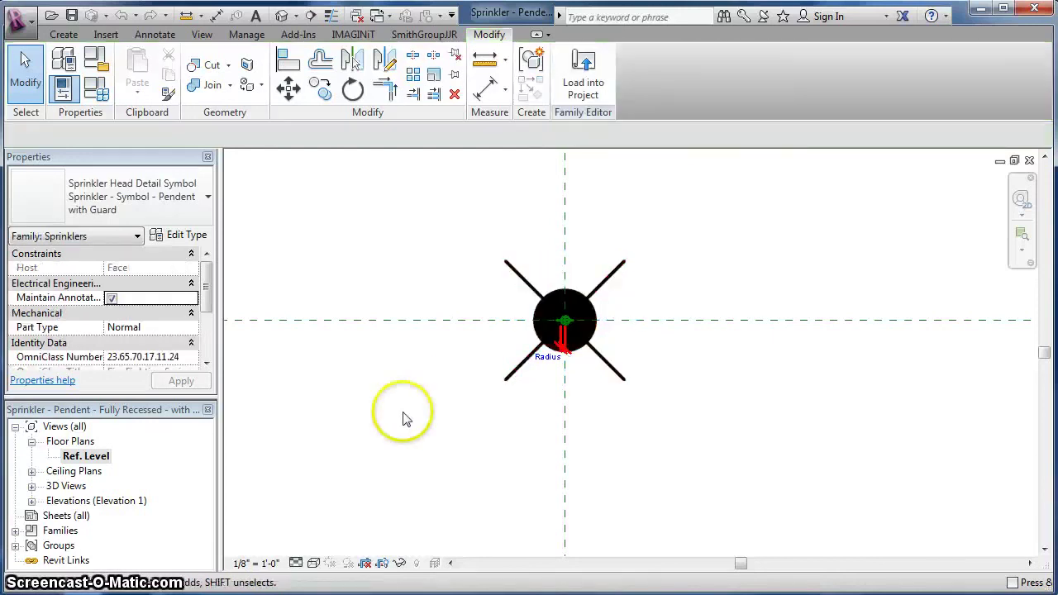
{"action": "left_click", "coordinate": [520, 376]}
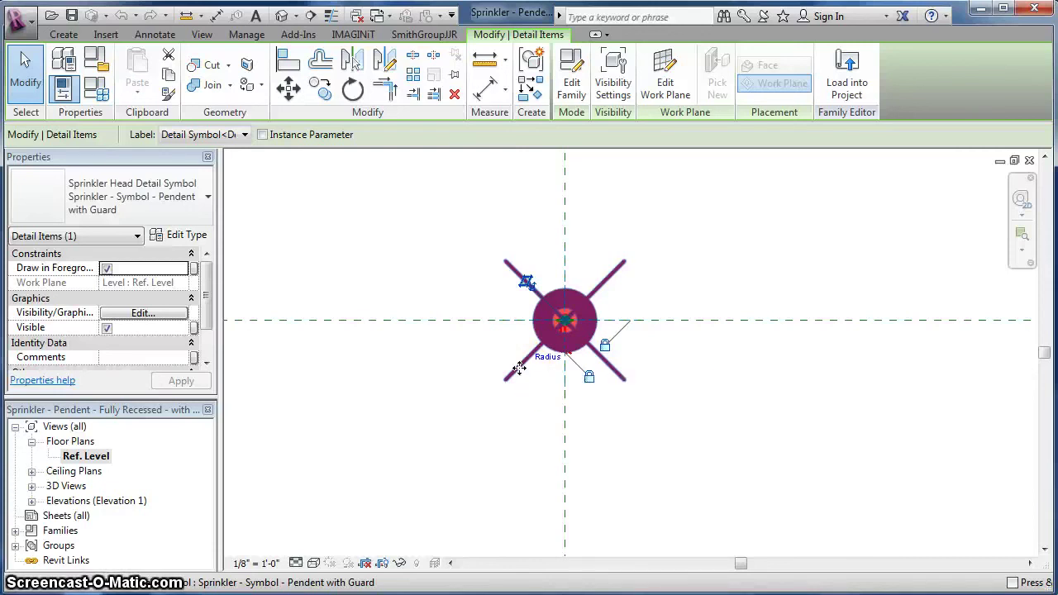
{"action": "left_click", "coordinate": [482, 414]}
{"action": "left_click", "coordinate": [516, 379]}
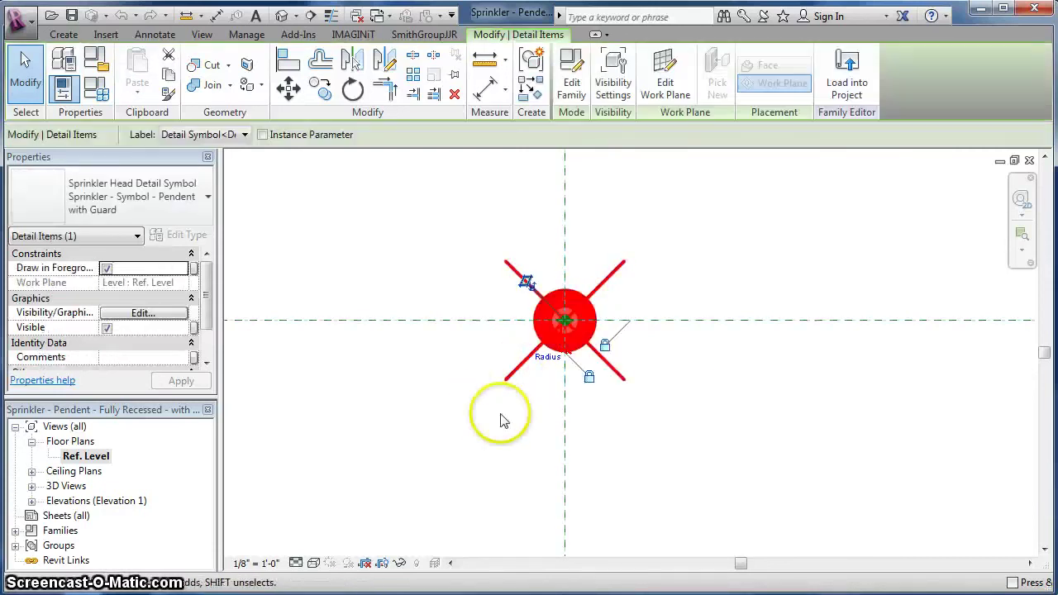
{"action": "left_click", "coordinate": [501, 419]}
{"action": "left_click", "coordinate": [511, 376]}
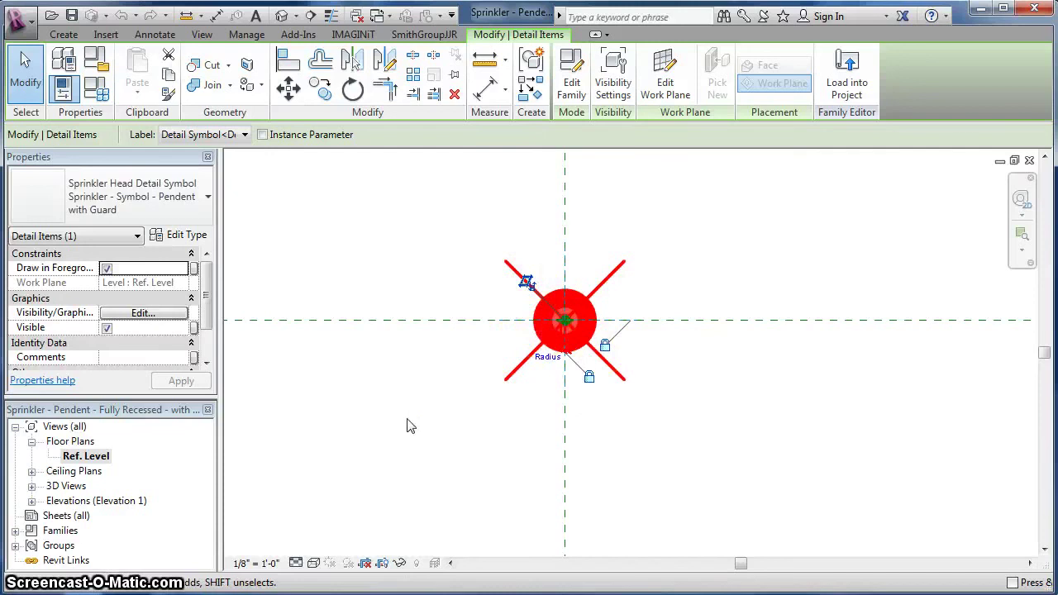
{"action": "left_click", "coordinate": [460, 440]}
{"action": "scroll", "coordinate": [501, 434], "scroll_direction": "down", "scroll_amount": 1}
{"action": "middle_click_drag", "start_coordinate": [488, 422], "coordinate": [485, 471]}
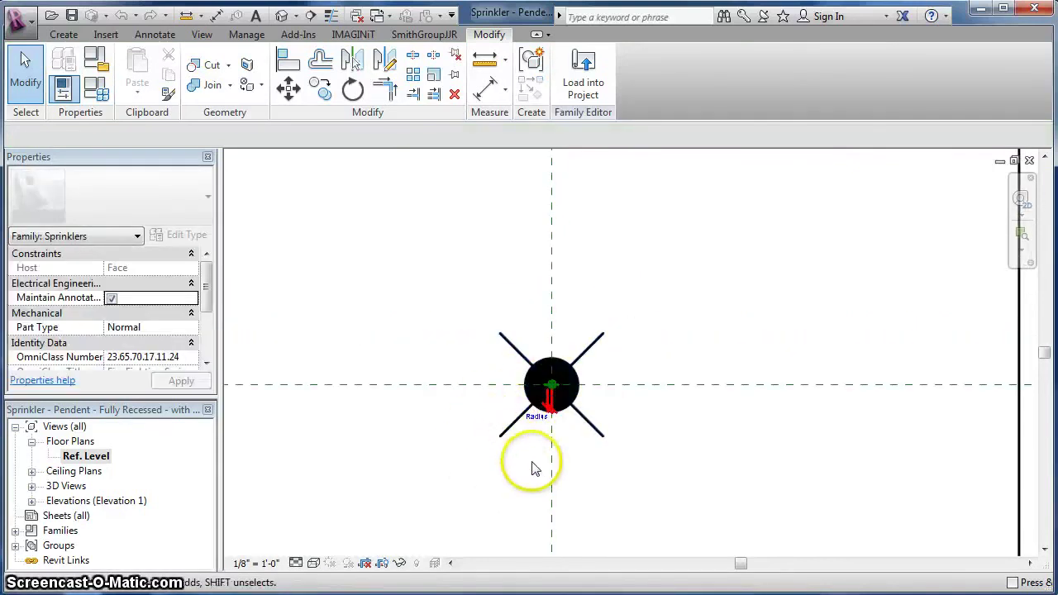
{"action": "scroll", "coordinate": [530, 477], "scroll_direction": "up", "scroll_amount": 1}
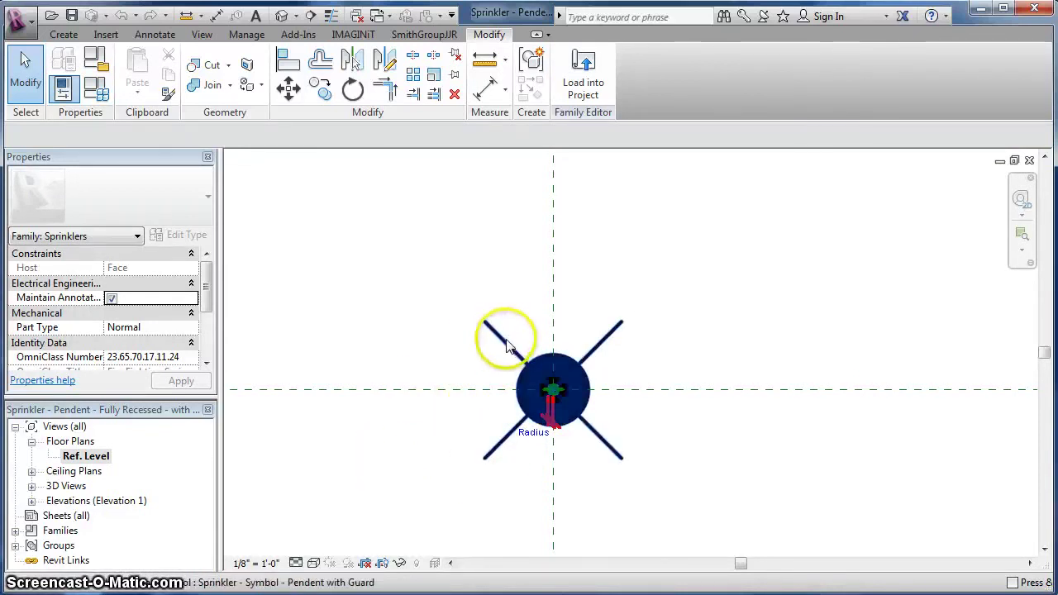
{"action": "middle_click_drag", "start_coordinate": [439, 346], "coordinate": [462, 300]}
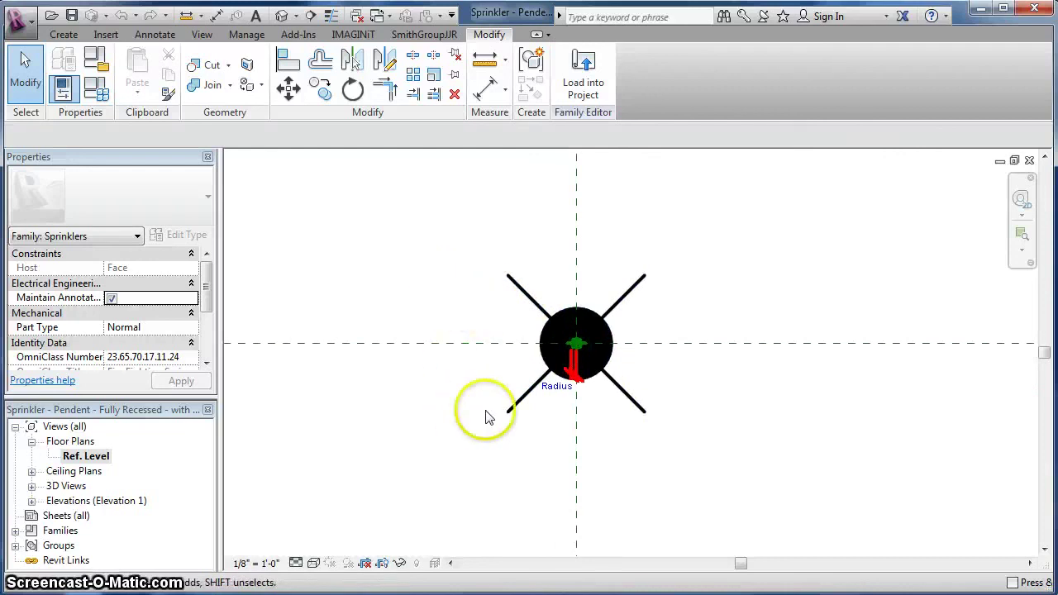
{"action": "left_click", "coordinate": [523, 405]}
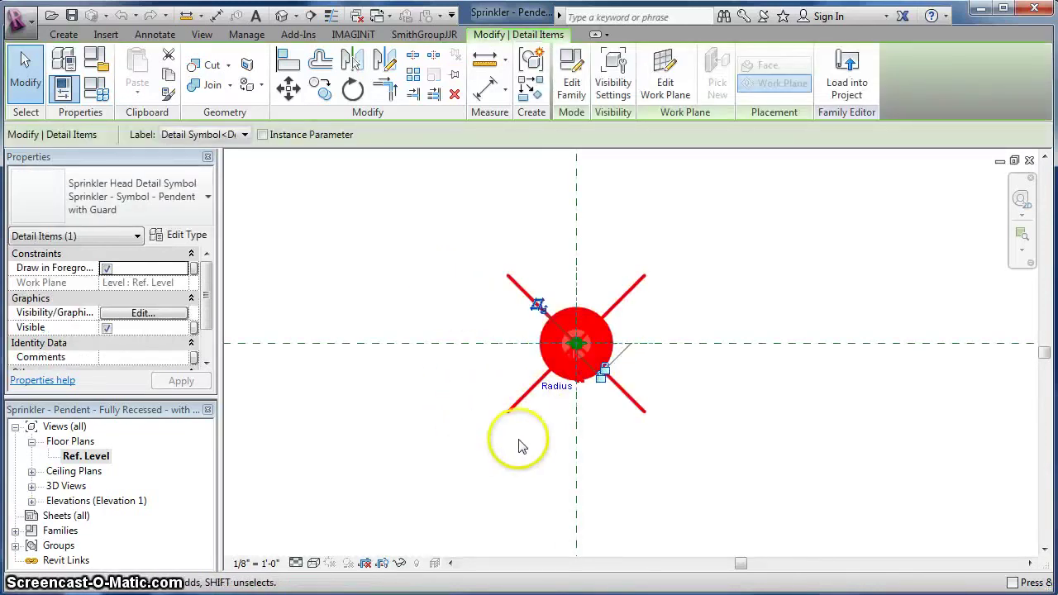
{"action": "left_click", "coordinate": [408, 458]}
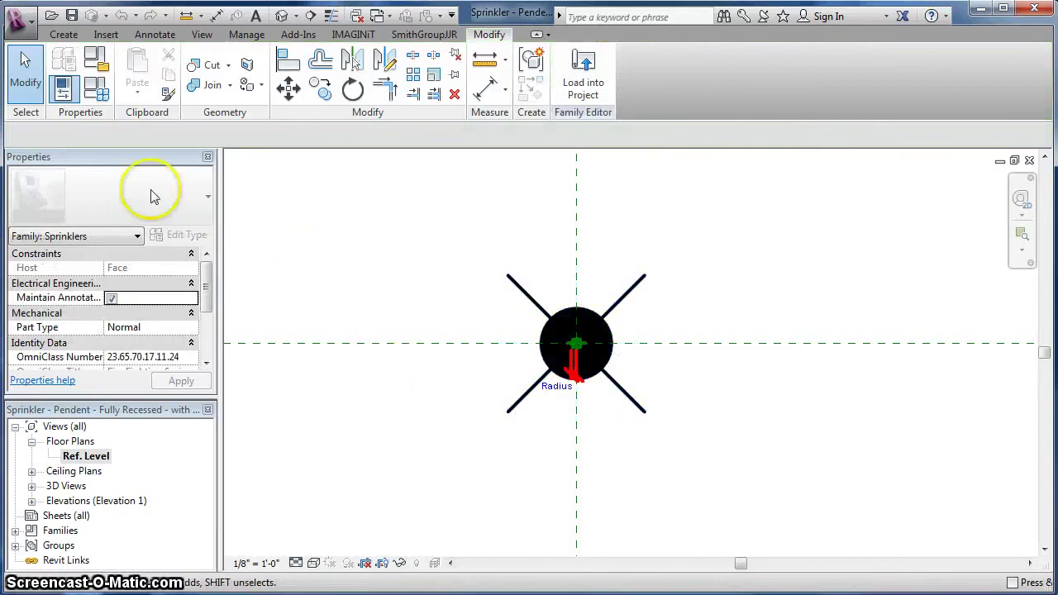
- Make 3/4" Pendent the family's current type and check its Detail Symbol parameter
{"action": "left_click", "coordinate": [96, 89]}
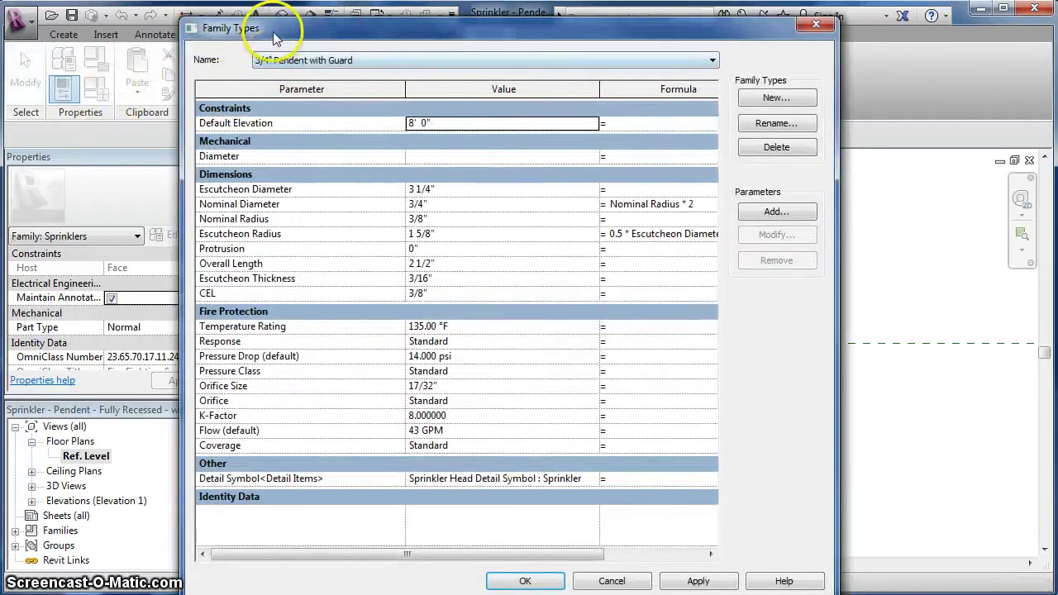
{"action": "left_click_drag", "start_coordinate": [267, 24], "coordinate": [282, 22]}
{"action": "left_click", "coordinate": [307, 60]}
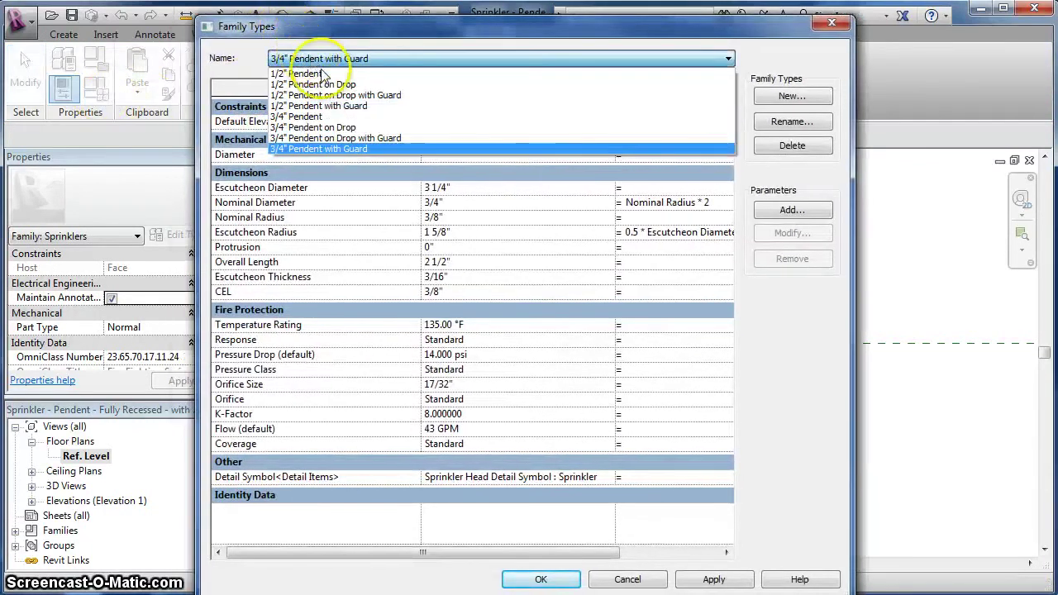
{"action": "left_click", "coordinate": [306, 122]}
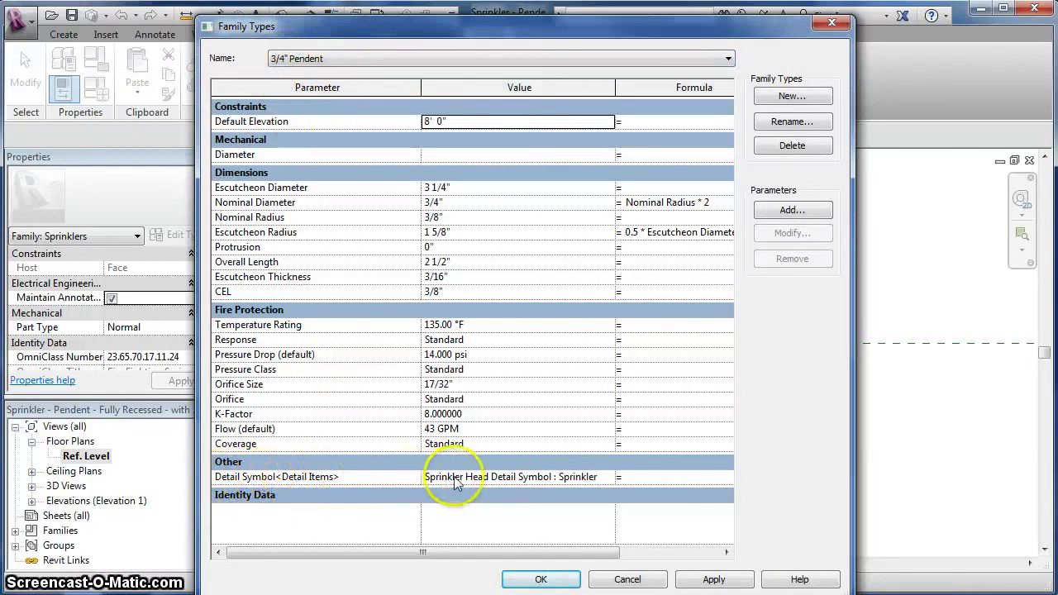
{"action": "left_click", "coordinate": [541, 580]}
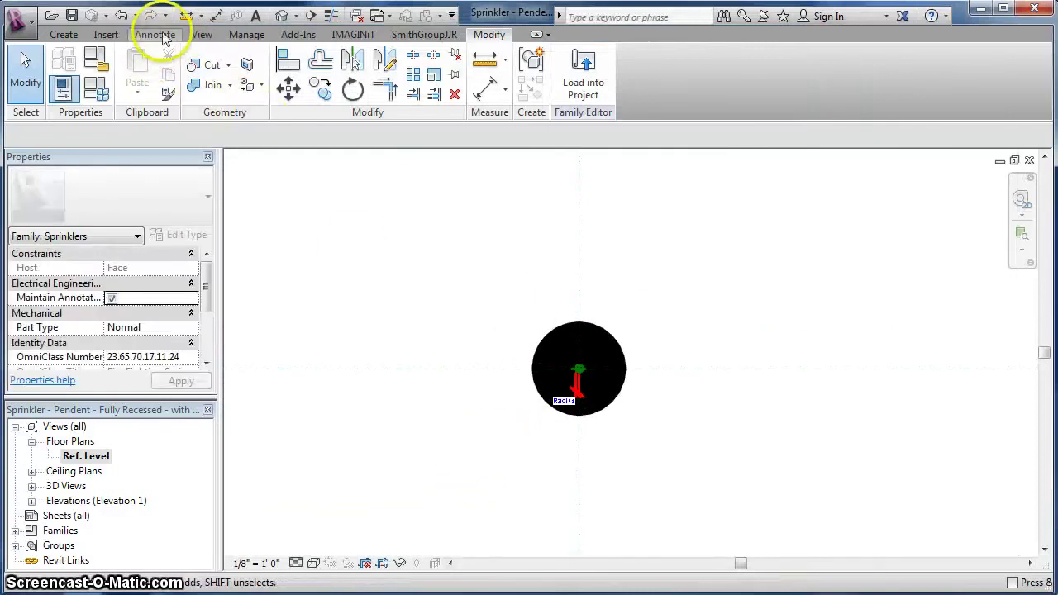
- Make 1/2" Pendent on Drop with Guard the family's current type and check its symbol in the plan
{"action": "left_click", "coordinate": [93, 91]}
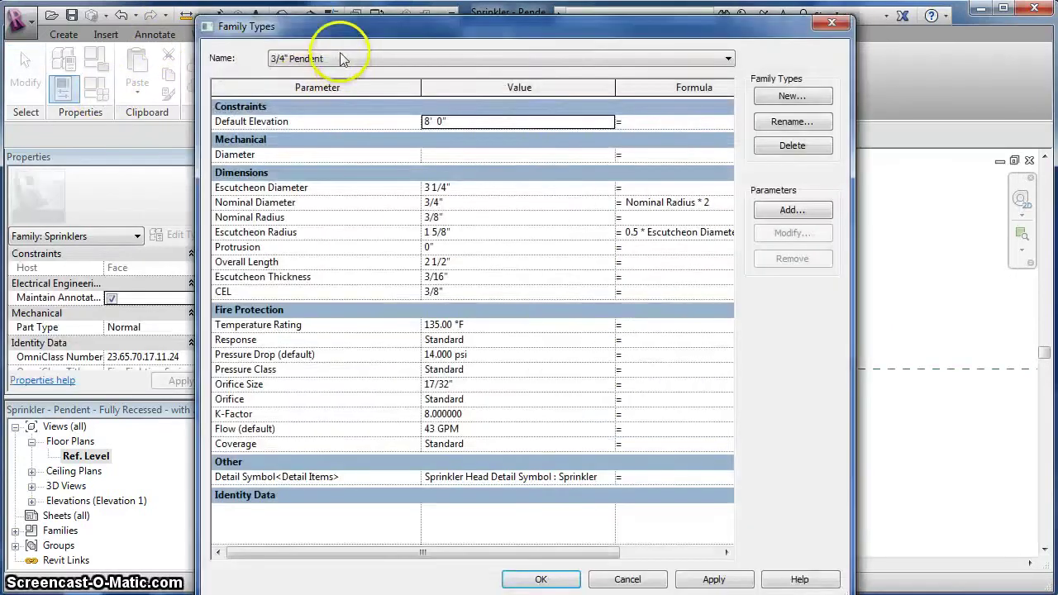
{"action": "left_click", "coordinate": [342, 58]}
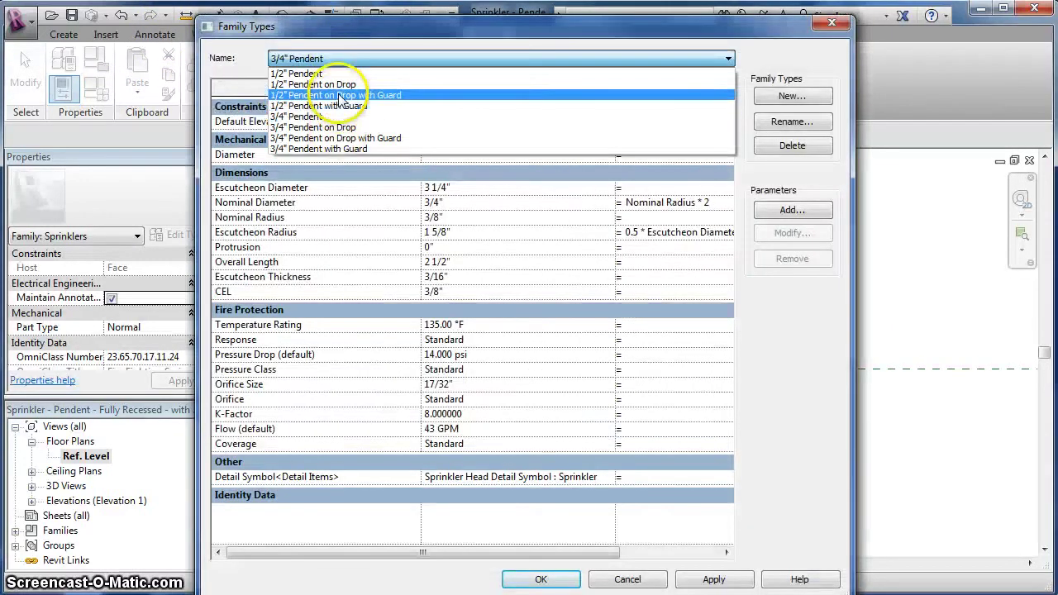
{"action": "left_click", "coordinate": [342, 95]}
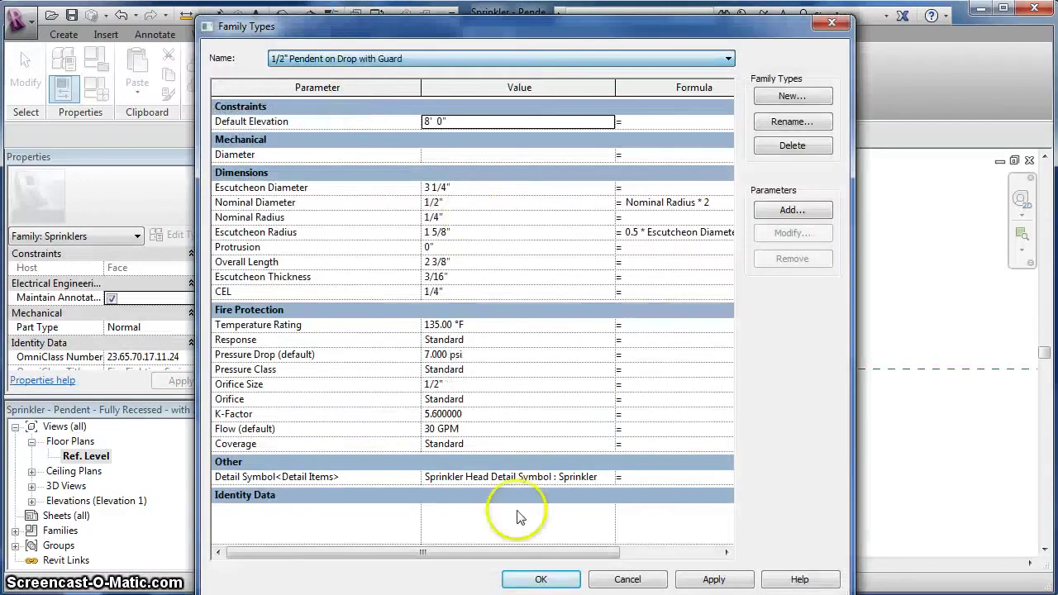
{"action": "left_click", "coordinate": [541, 580]}
{"action": "scroll", "coordinate": [475, 460], "scroll_direction": "down", "scroll_amount": 2}
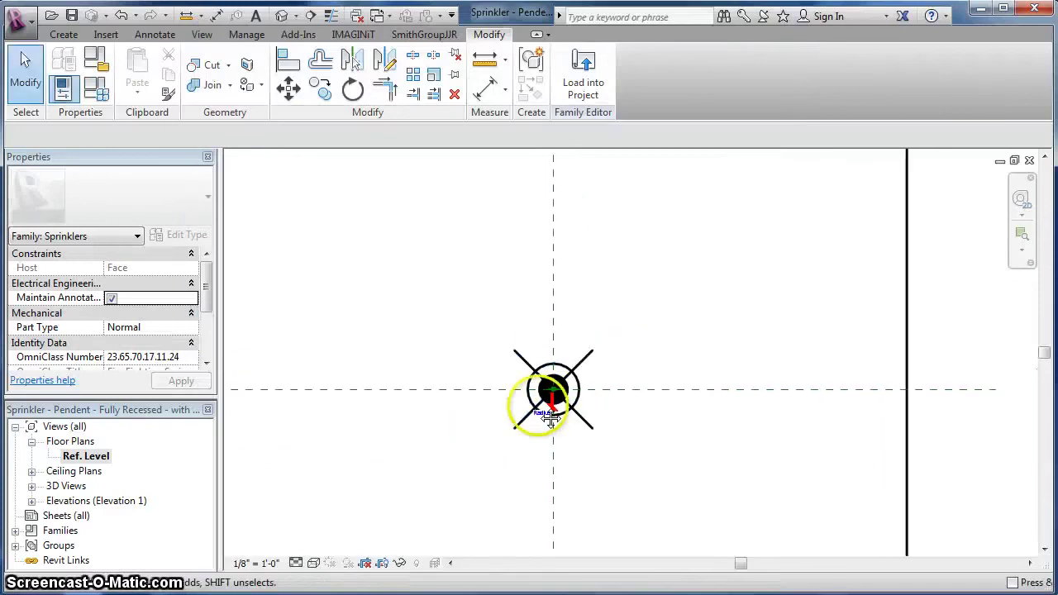
- Close the sprinkler family, saving its changes, and check the placed sprinkler's symbol in the project's ceiling plan
{"action": "left_click", "coordinate": [15, 18]}
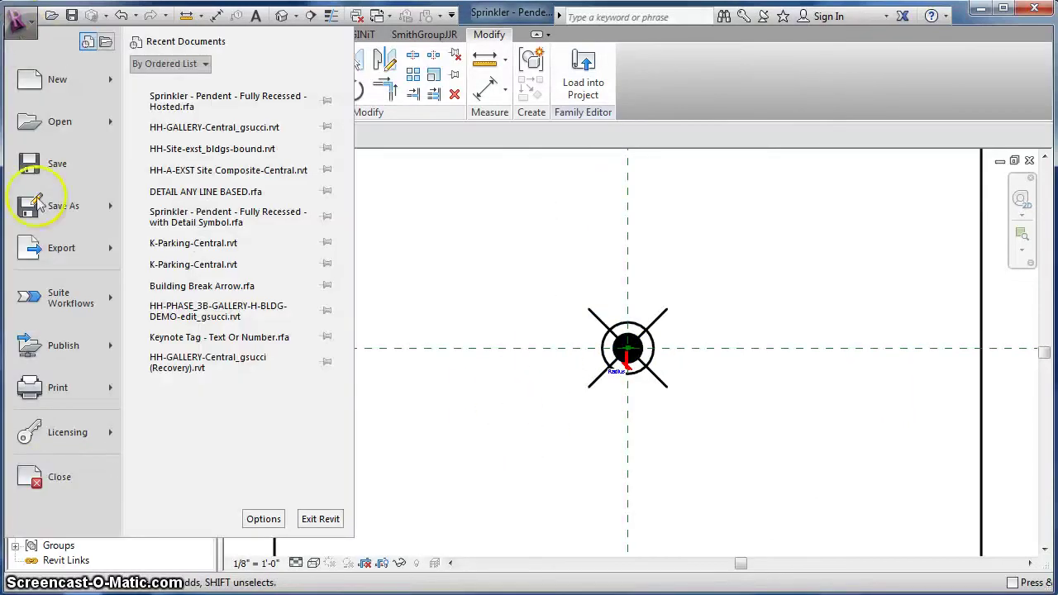
{"action": "left_click", "coordinate": [49, 478]}
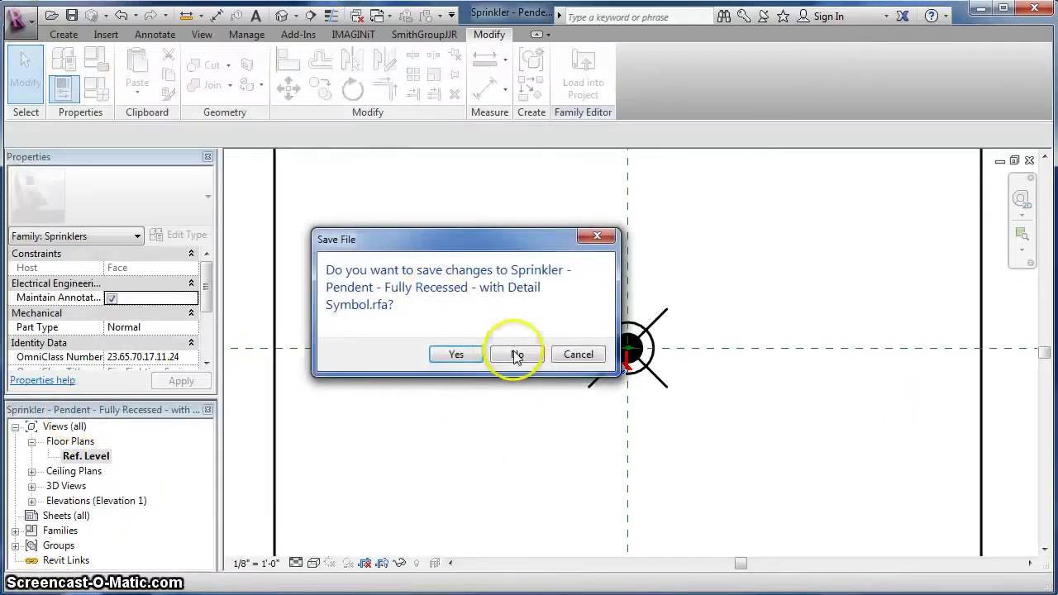
{"action": "left_click", "coordinate": [449, 353]}
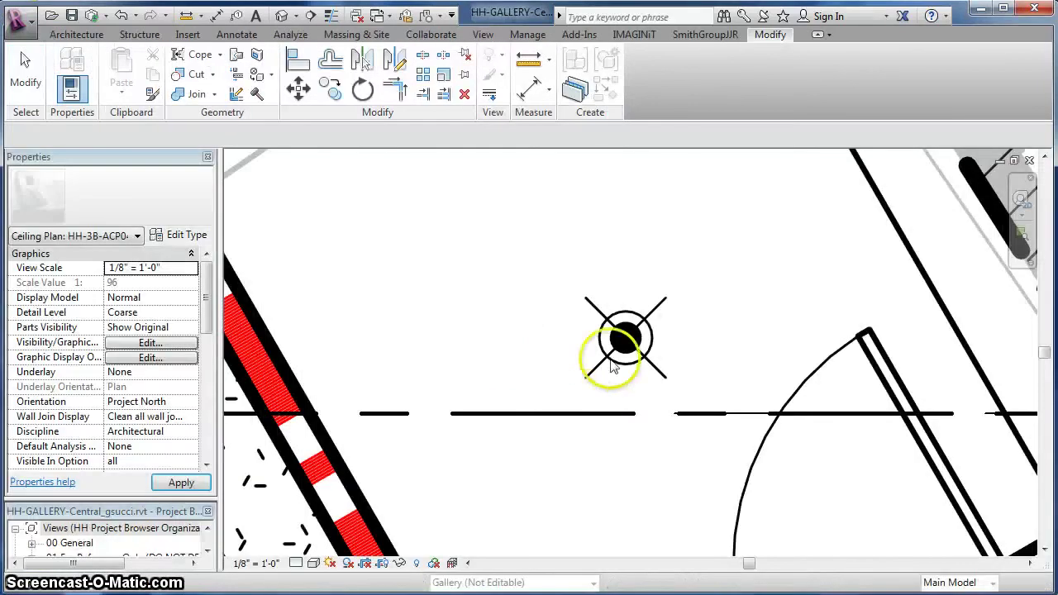
{"action": "scroll", "coordinate": [588, 373], "scroll_direction": "down", "scroll_amount": 3}
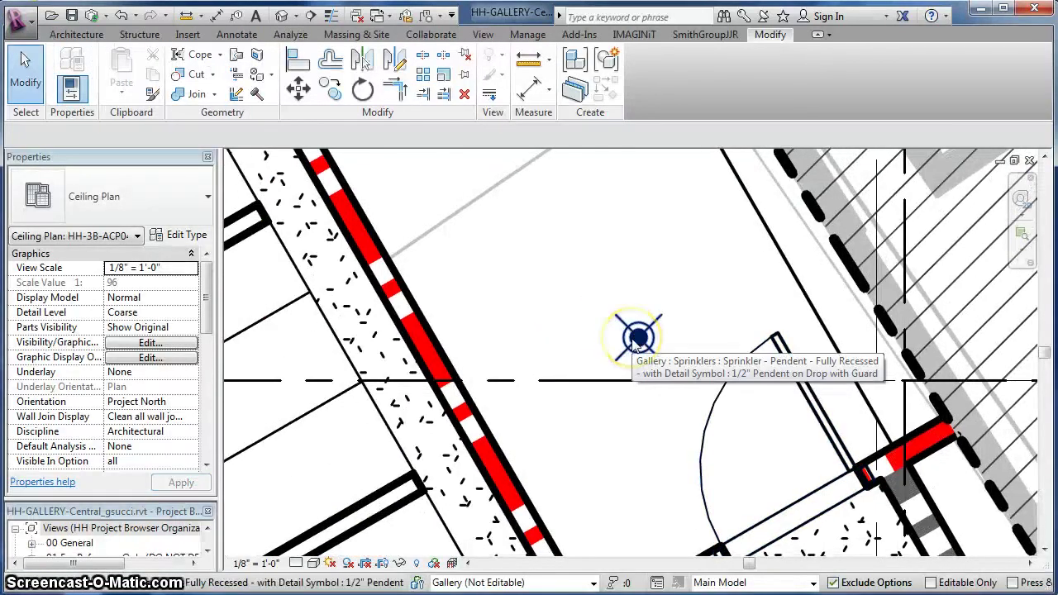
{"action": "left_click", "coordinate": [533, 279]}
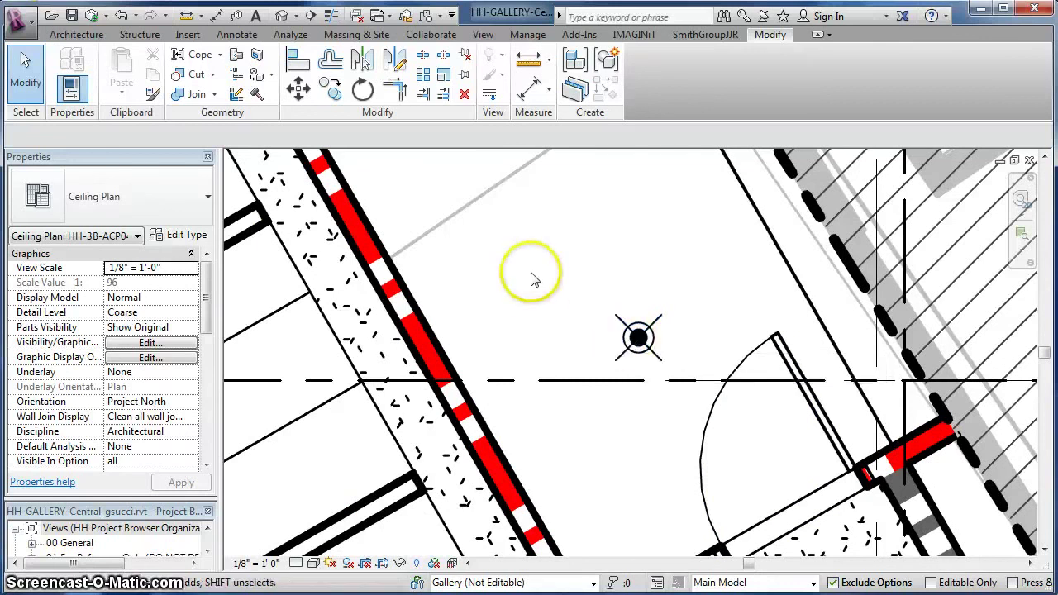
- Turn off the Sprinklers model category in the ceiling plan's visibility/graphic overrides and apply the change
{"action": "key", "text": "v"}
{"action": "key", "text": "g"}
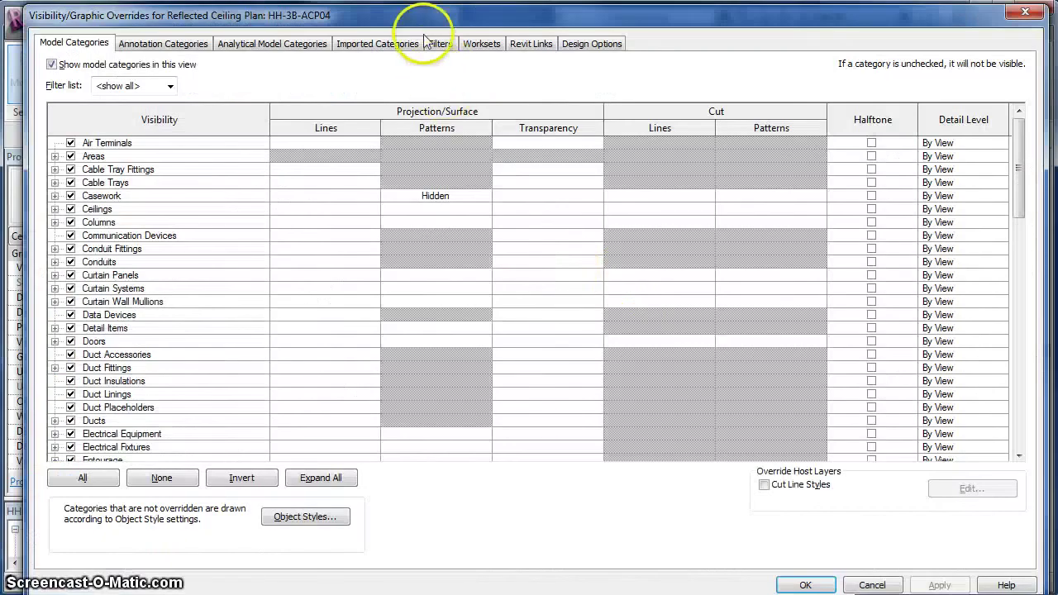
{"action": "left_click_drag", "start_coordinate": [433, 20], "coordinate": [446, 15]}
{"action": "left_click", "coordinate": [132, 273]}
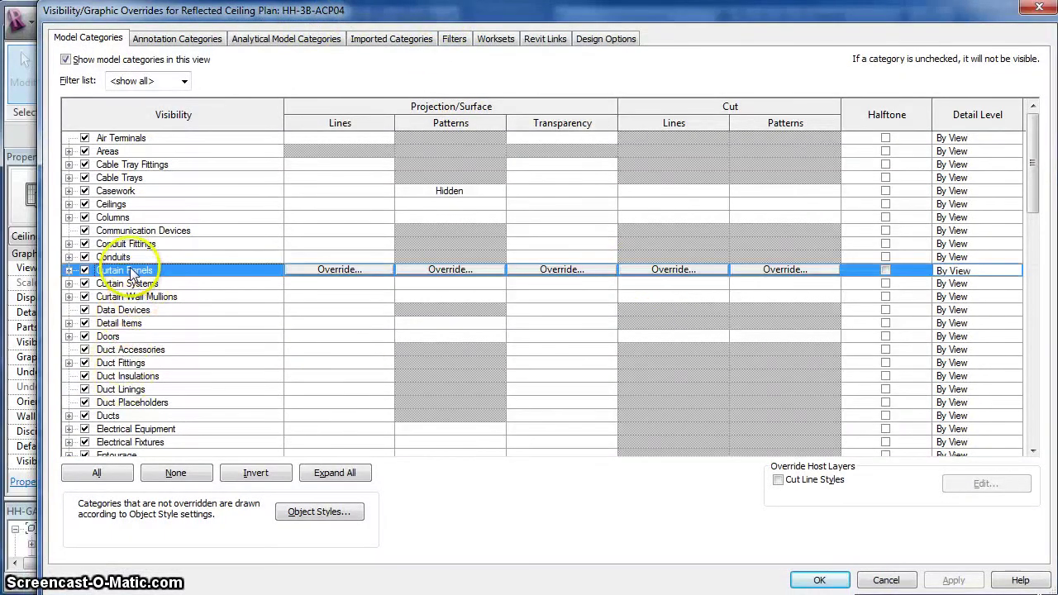
{"action": "key", "text": "Page_Down"}
{"action": "key", "text": "Page_Down"}
{"action": "scroll", "coordinate": [94, 430], "scroll_direction": "down", "scroll_amount": 1}
{"action": "left_click", "coordinate": [94, 429]}
{"action": "scroll", "coordinate": [94, 430], "scroll_direction": "down", "scroll_amount": 1}
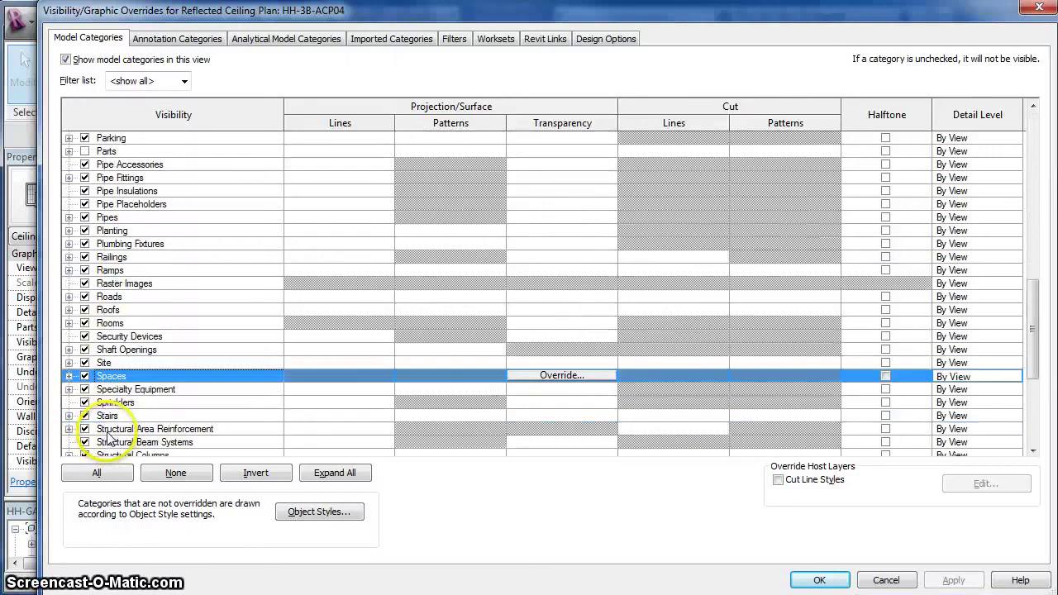
{"action": "left_click", "coordinate": [83, 403]}
{"action": "left_click", "coordinate": [814, 579]}
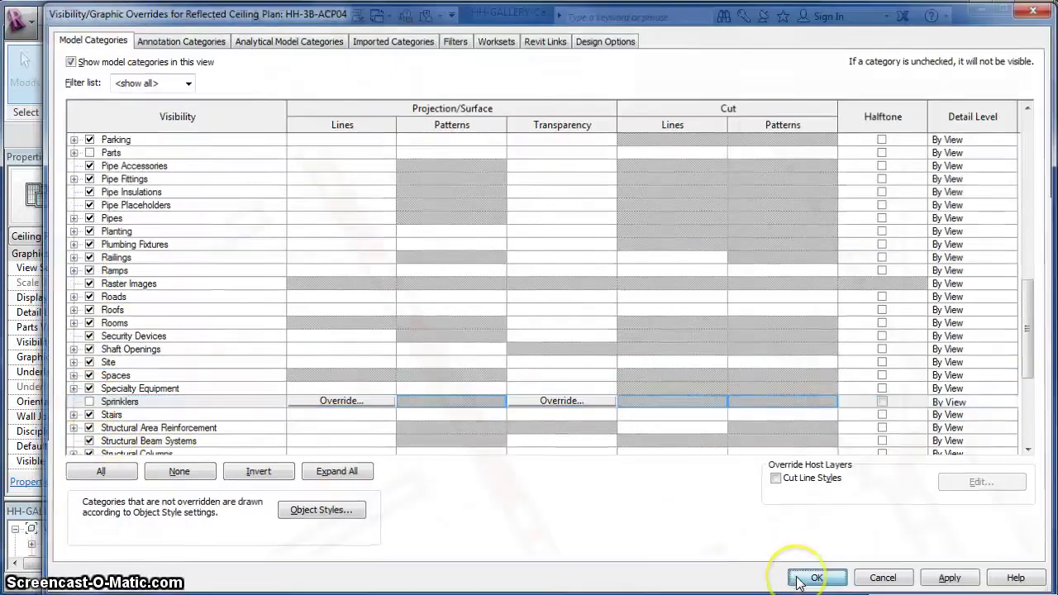